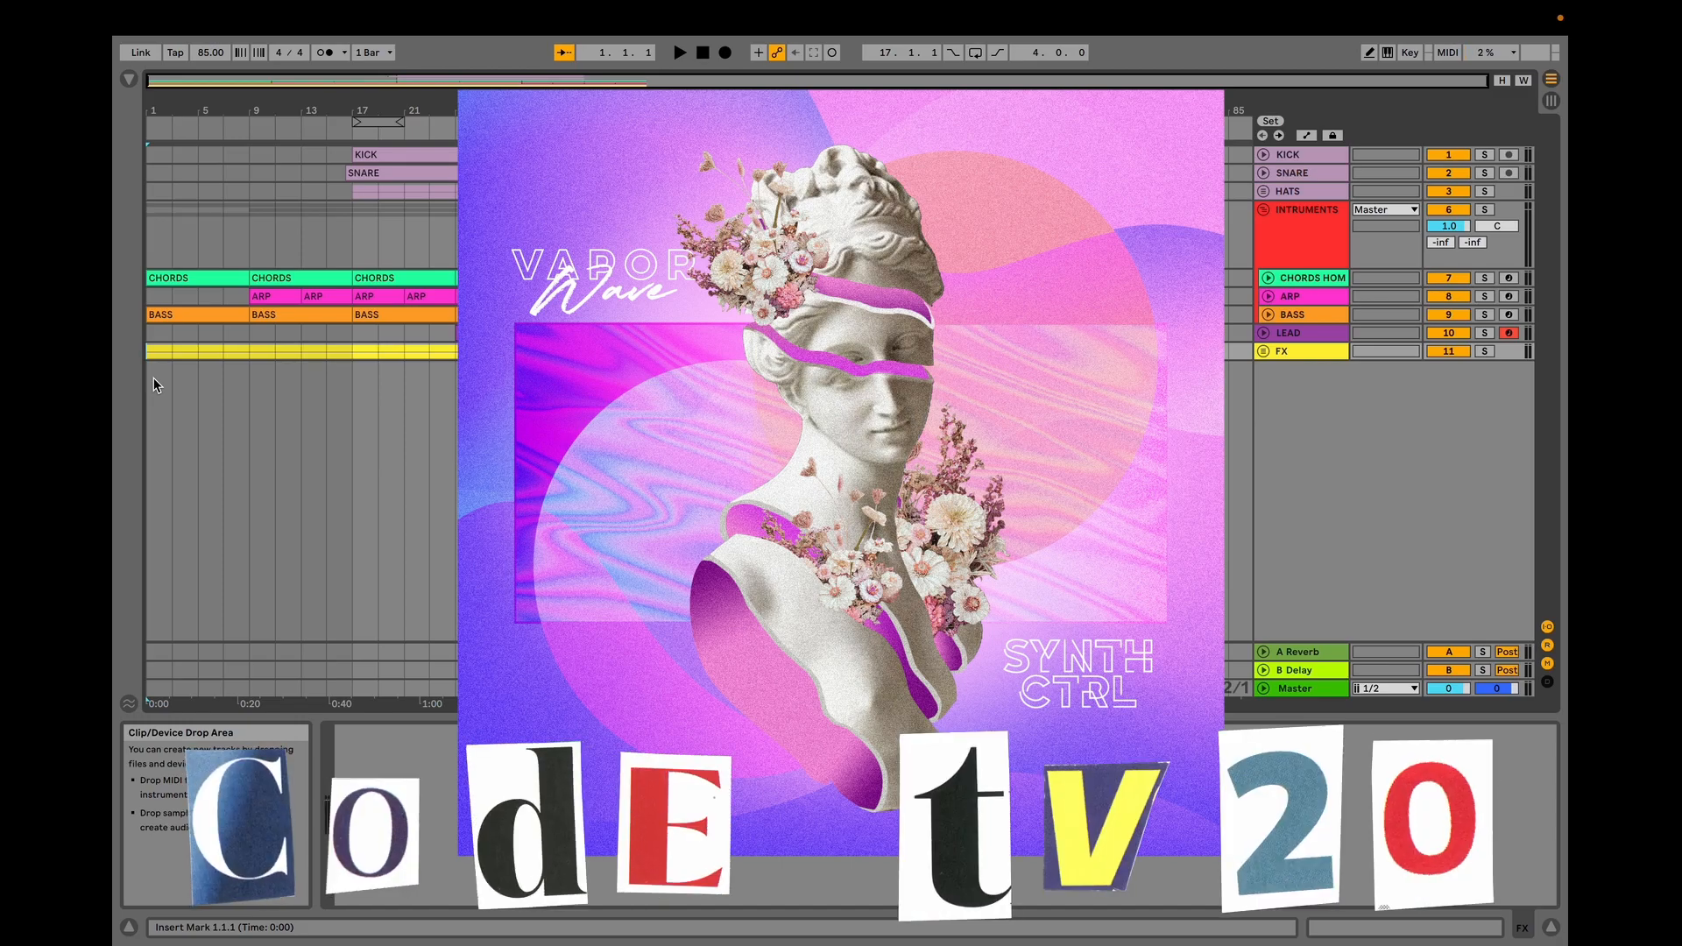
# Play the arrangement to preview the song, then stop playback.
pyautogui.press('space')
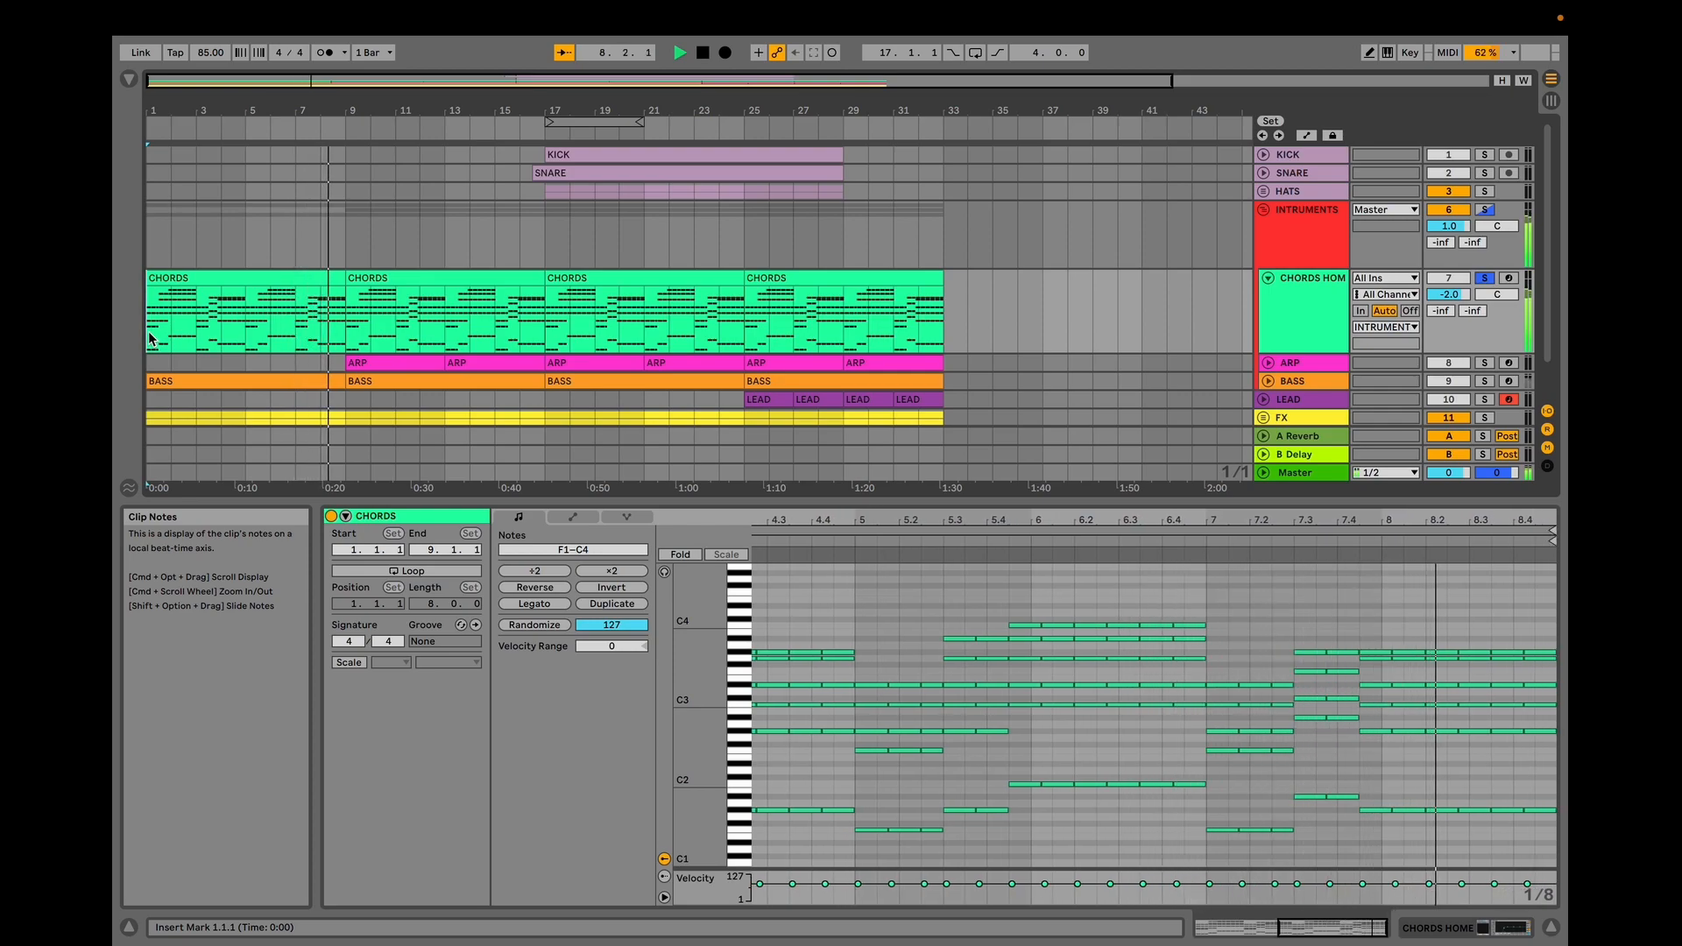
pyautogui.press('space')
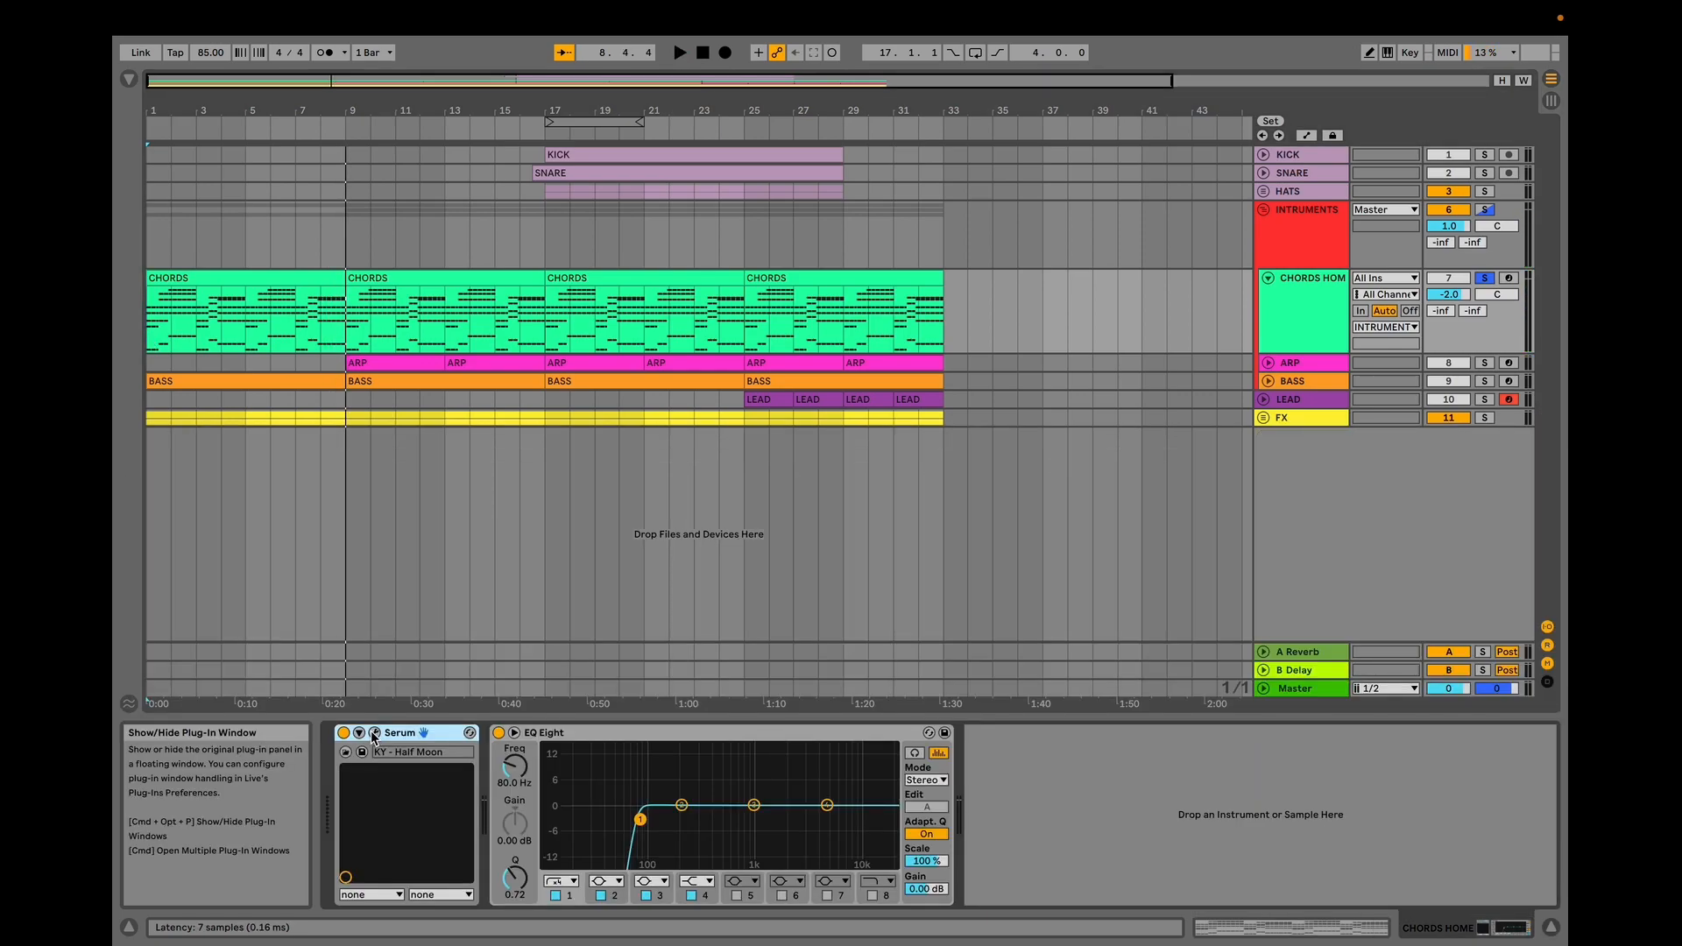
# Open the Serum instrument window on the CHORDS HOME track and inspect its second envelope.
pyautogui.click(373, 735)
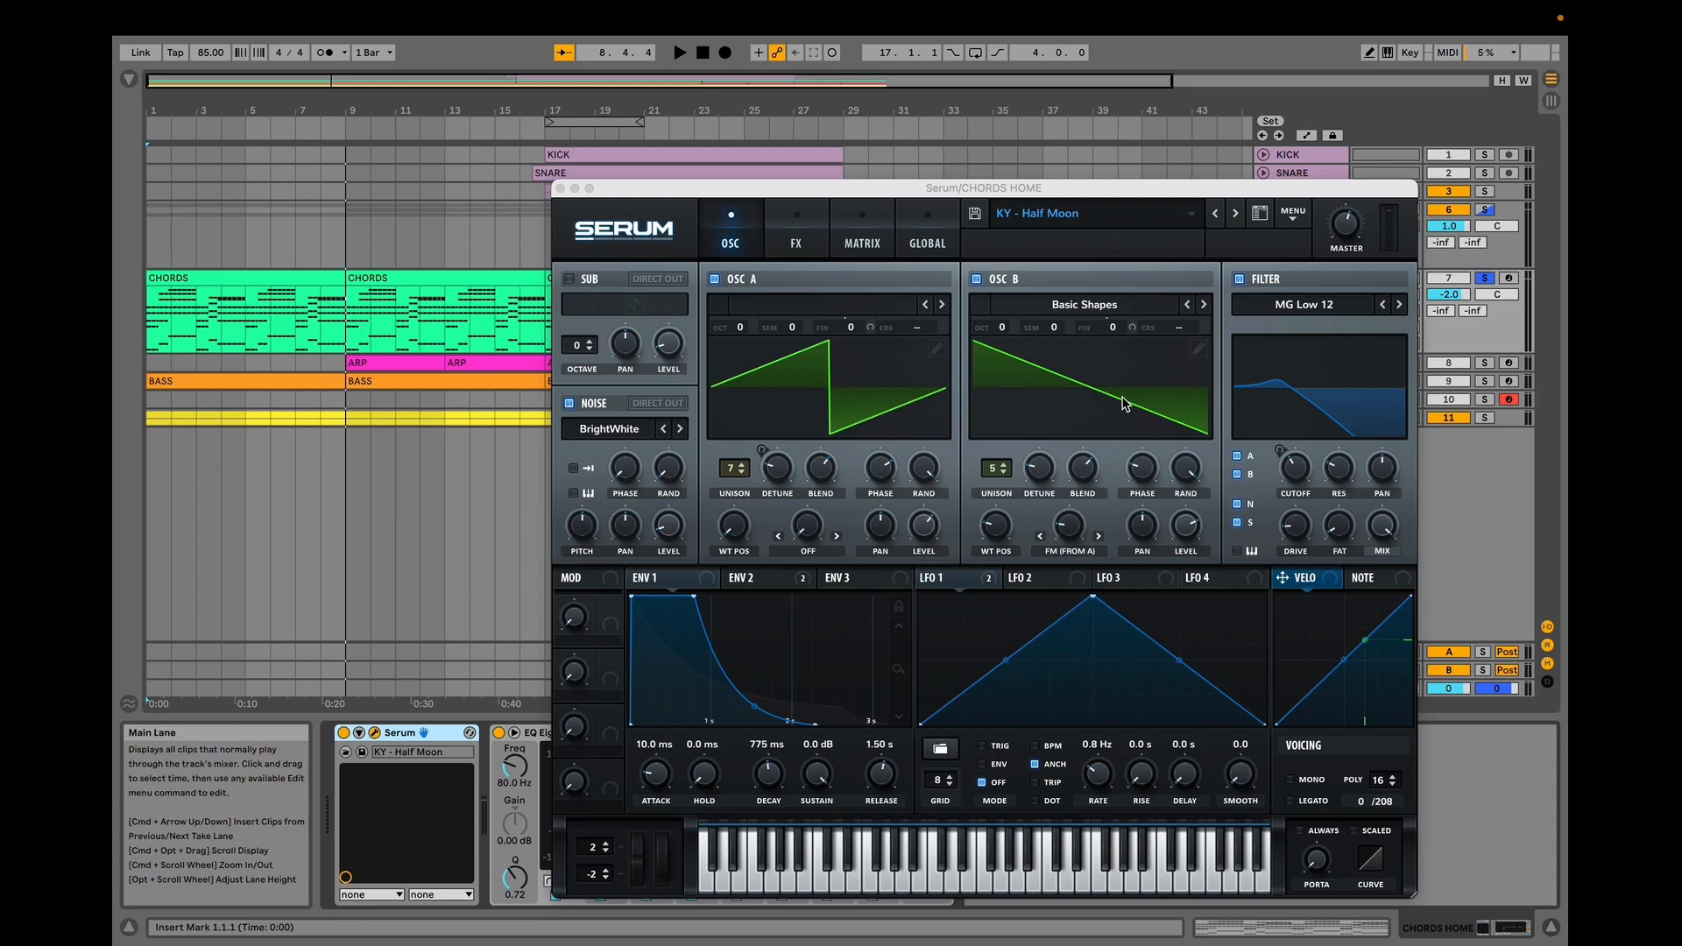
pyautogui.click(800, 585)
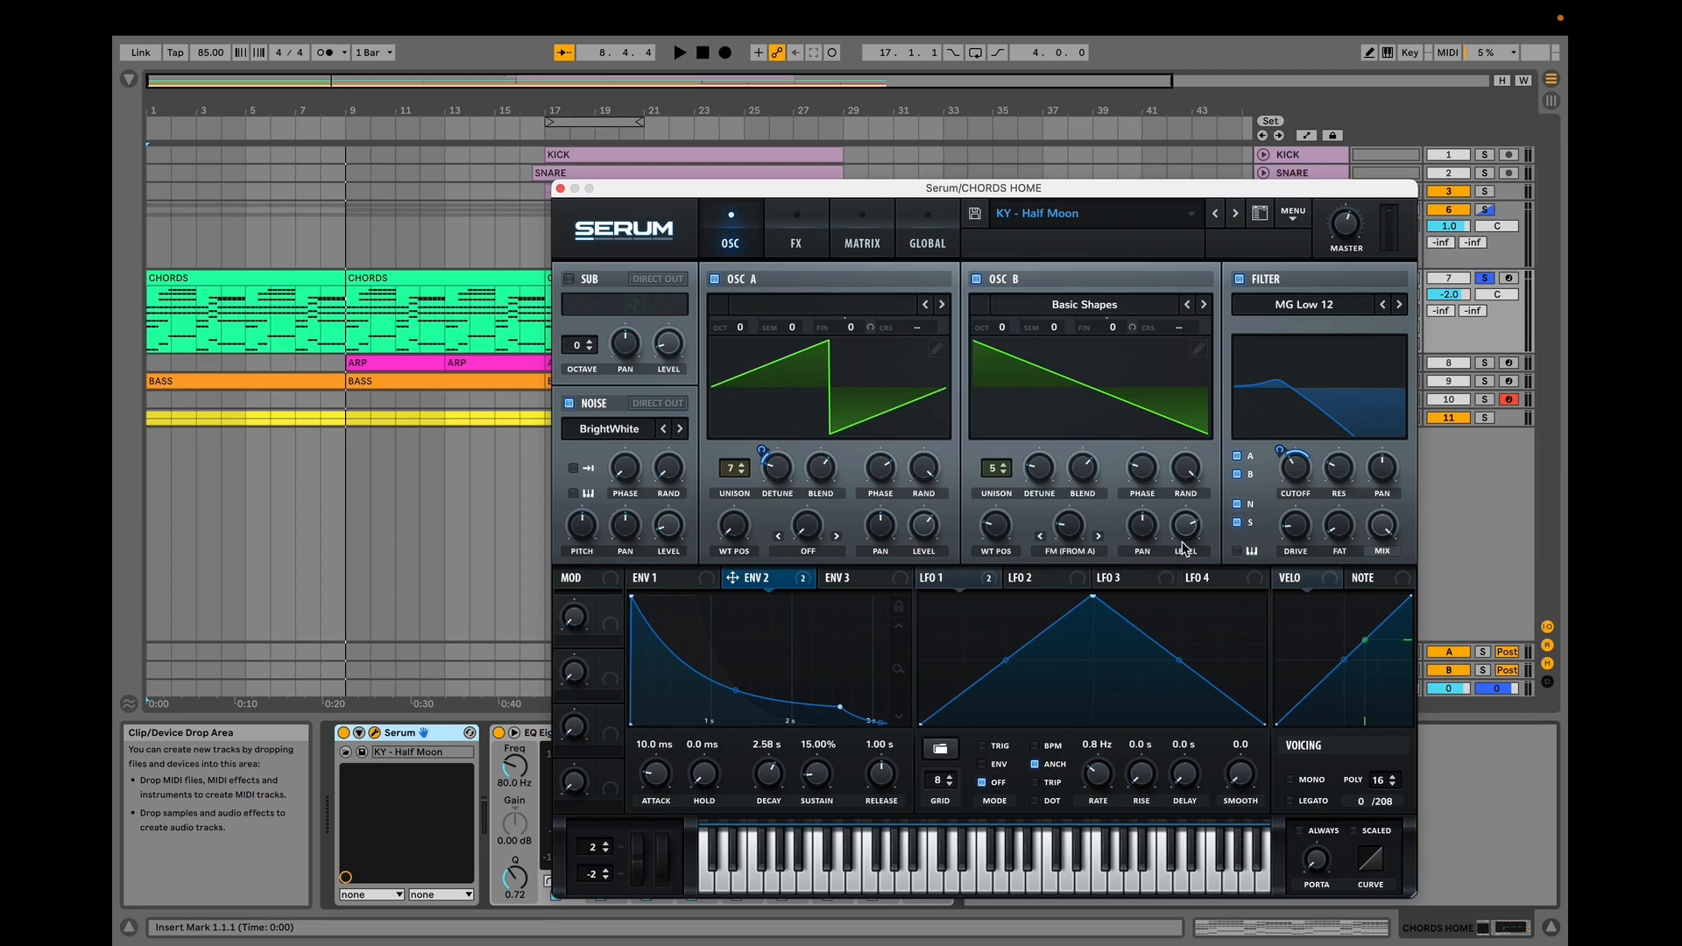
pyautogui.moveTo(945, 191); pyautogui.dragTo(751, 166)
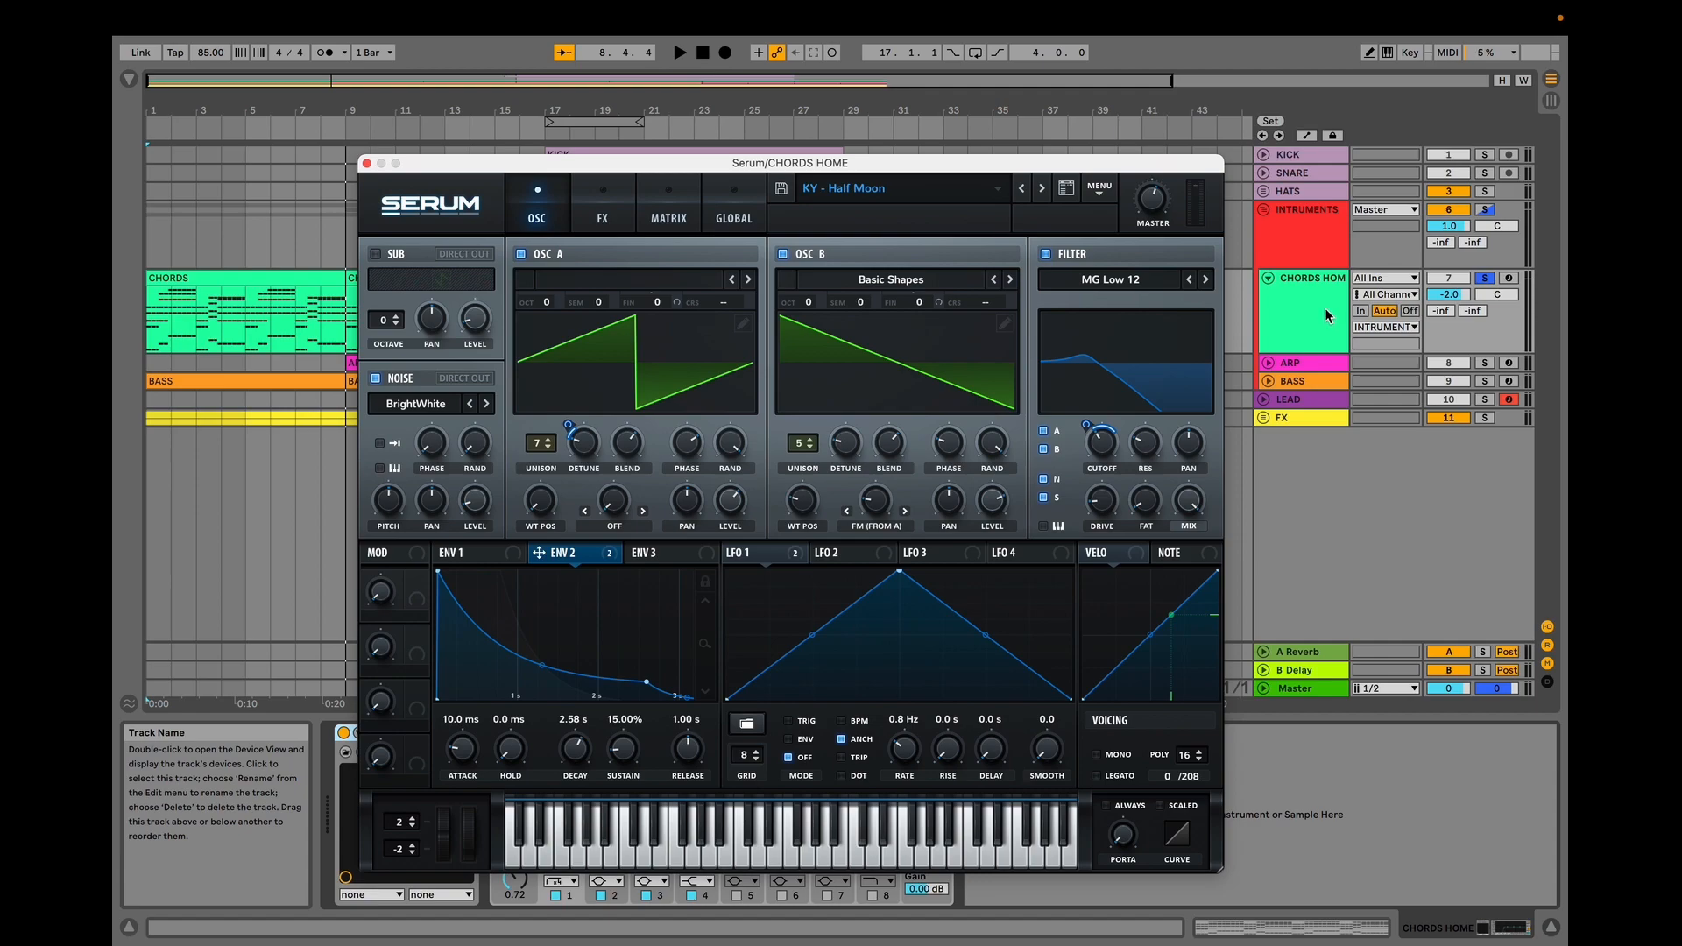
# Show the CHORDS clip's automation lane, zoom in, and play the chords from the start.
pyautogui.press('a')
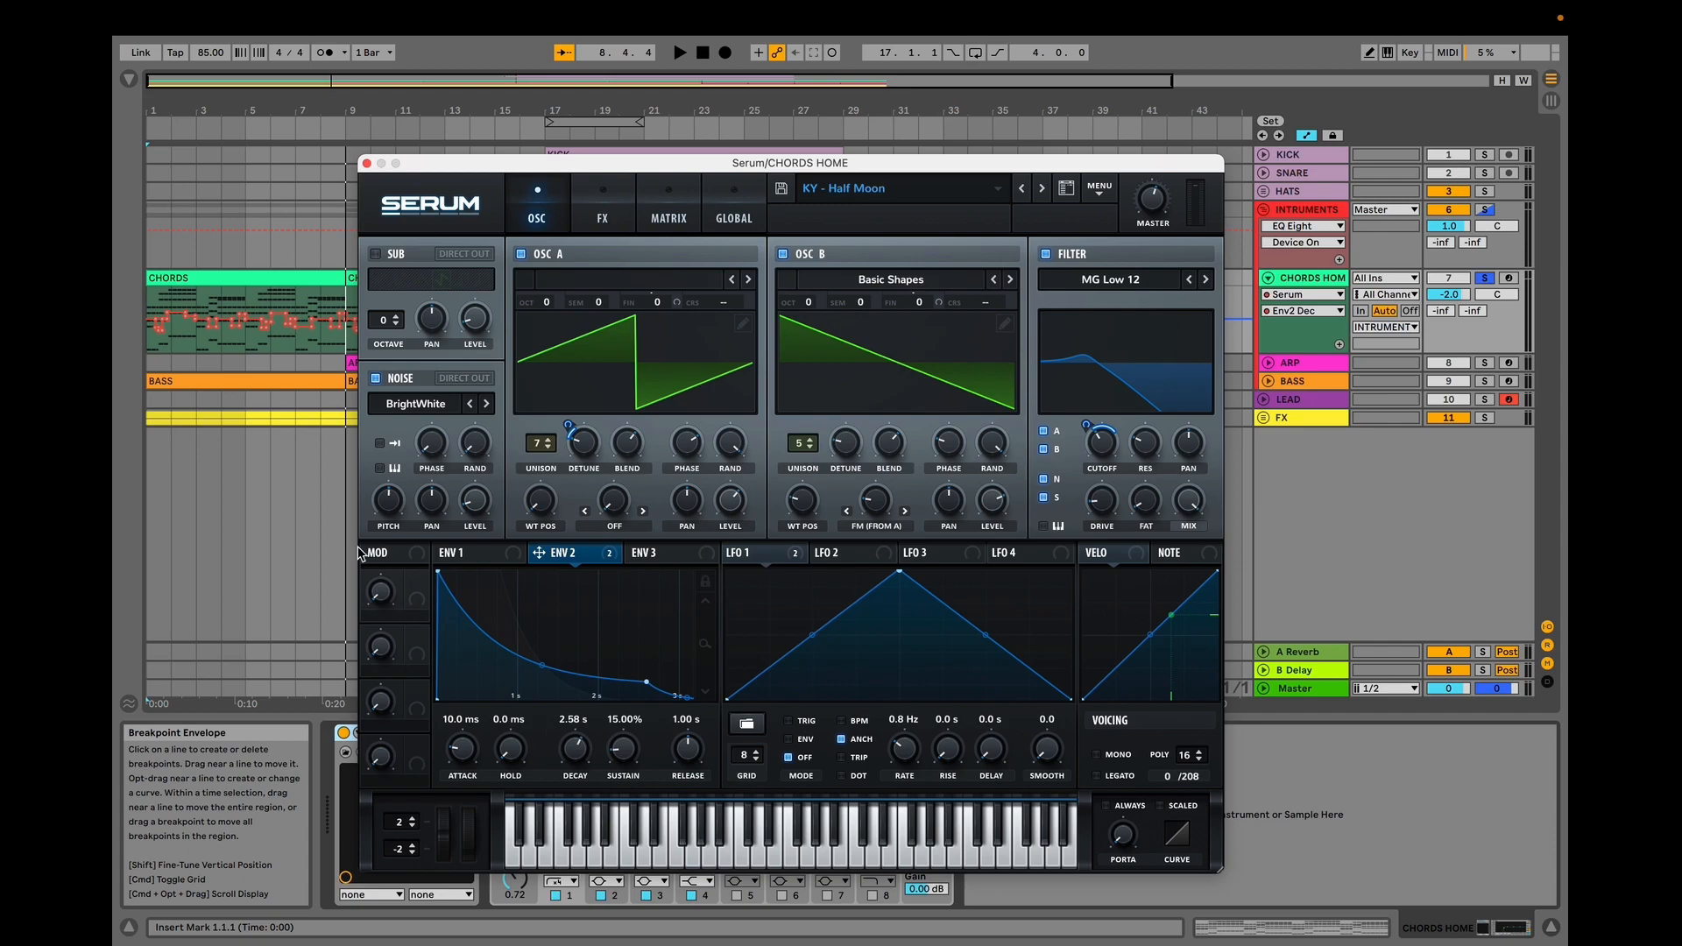
pyautogui.moveTo(164, 112); pyautogui.dragTo(164, 250)
pyautogui.moveTo(424, 165); pyautogui.dragTo(703, 184)
pyautogui.click(151, 334)
pyautogui.press('space')
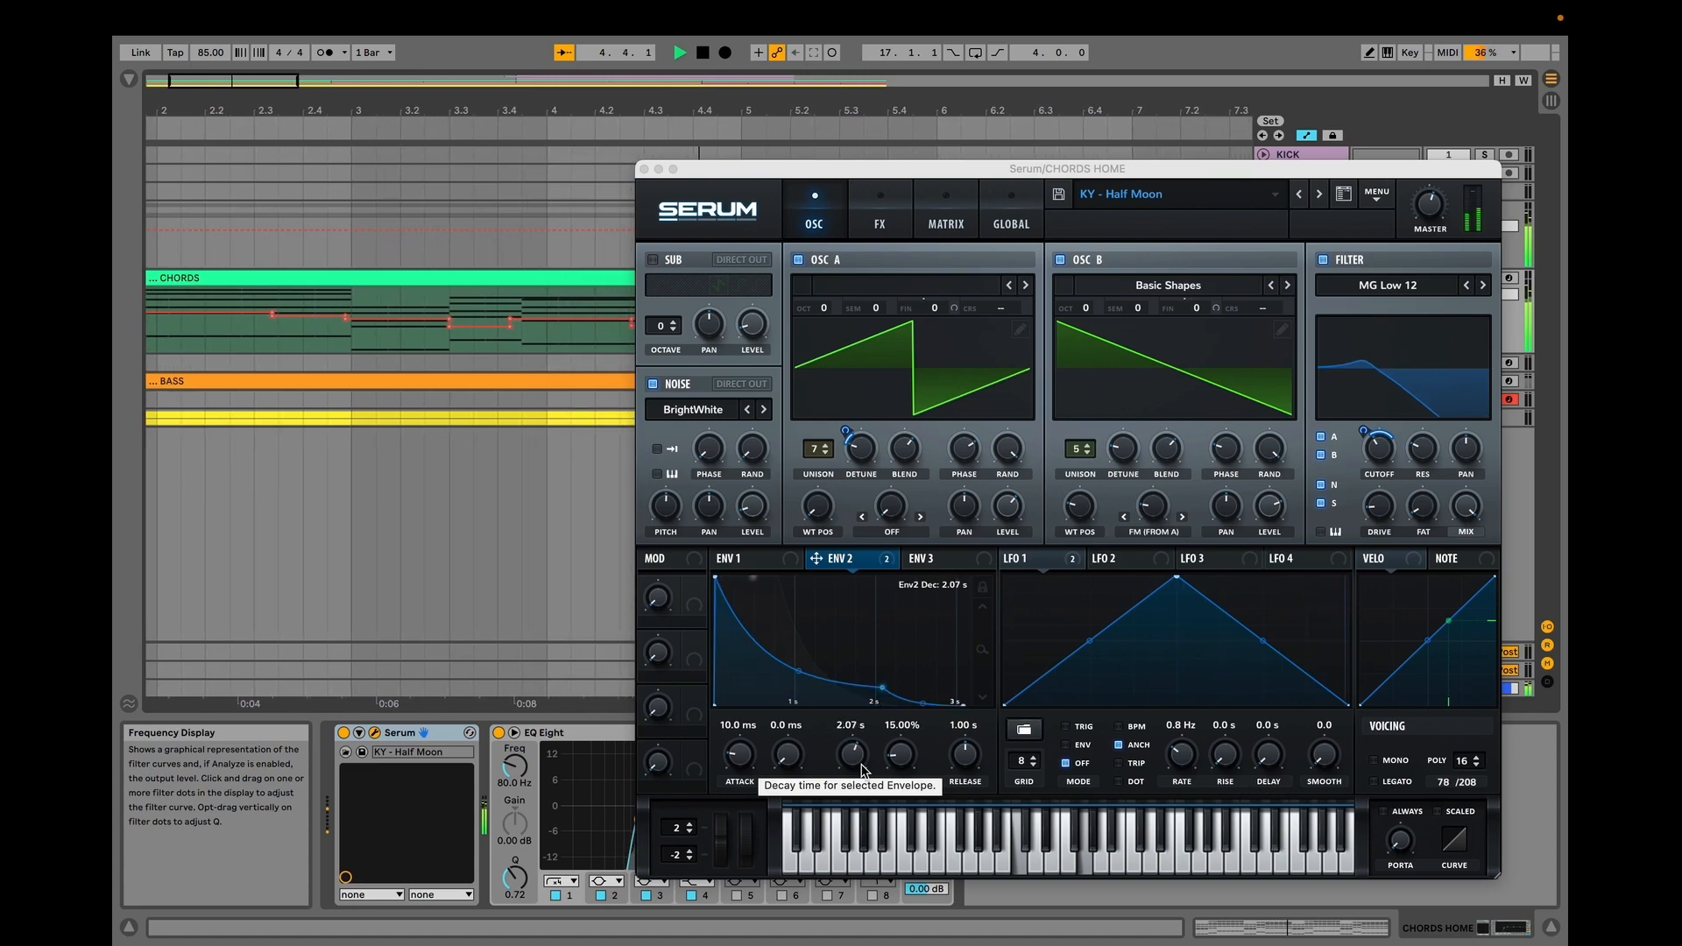
pyautogui.press('space')
# Inspect the chord patch's Serum effects chain, scrolling down to the EQ.
pyautogui.moveTo(547, 110); pyautogui.dragTo(529, 22)
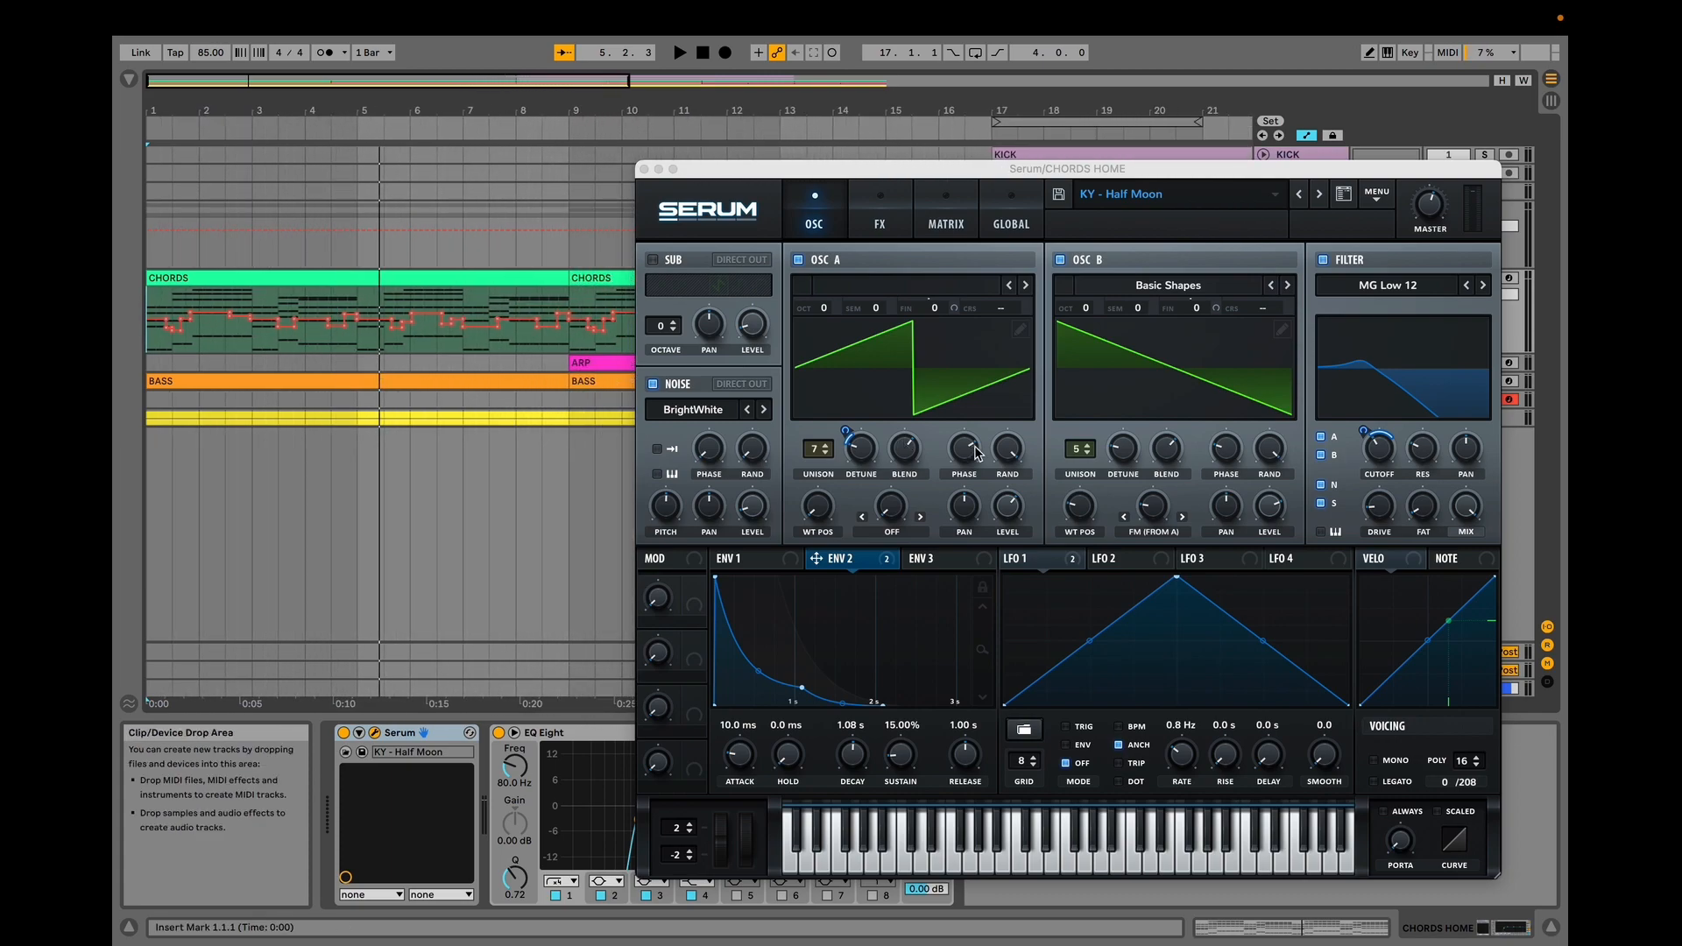
pyautogui.click(887, 224)
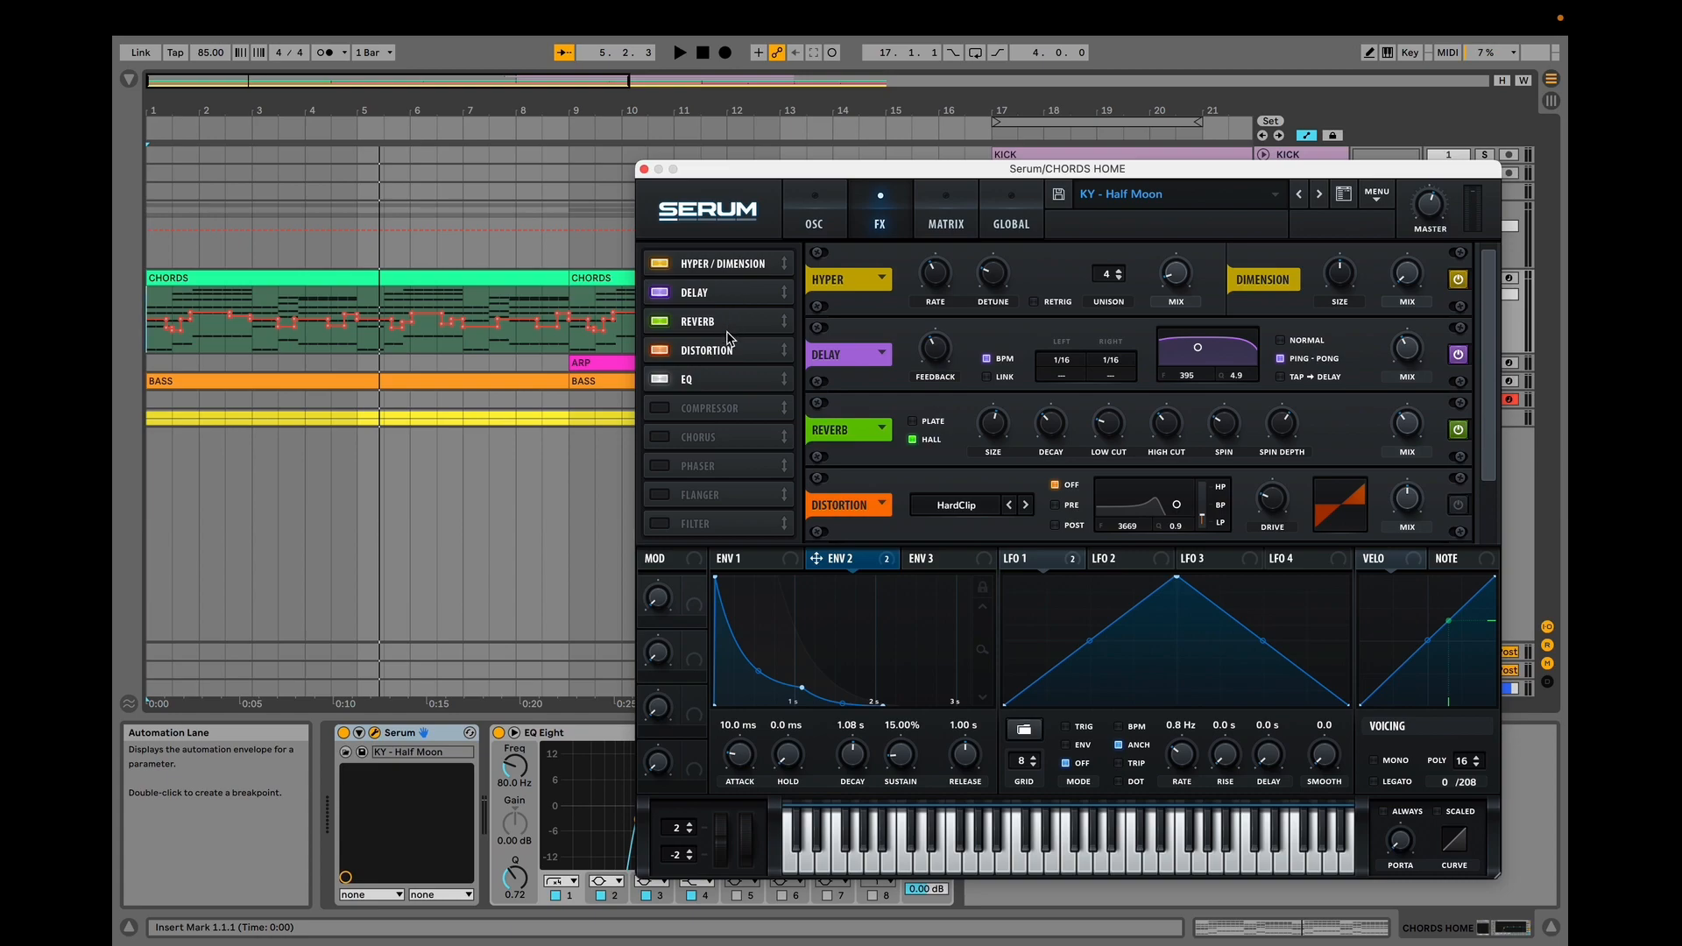
pyautogui.click(728, 380)
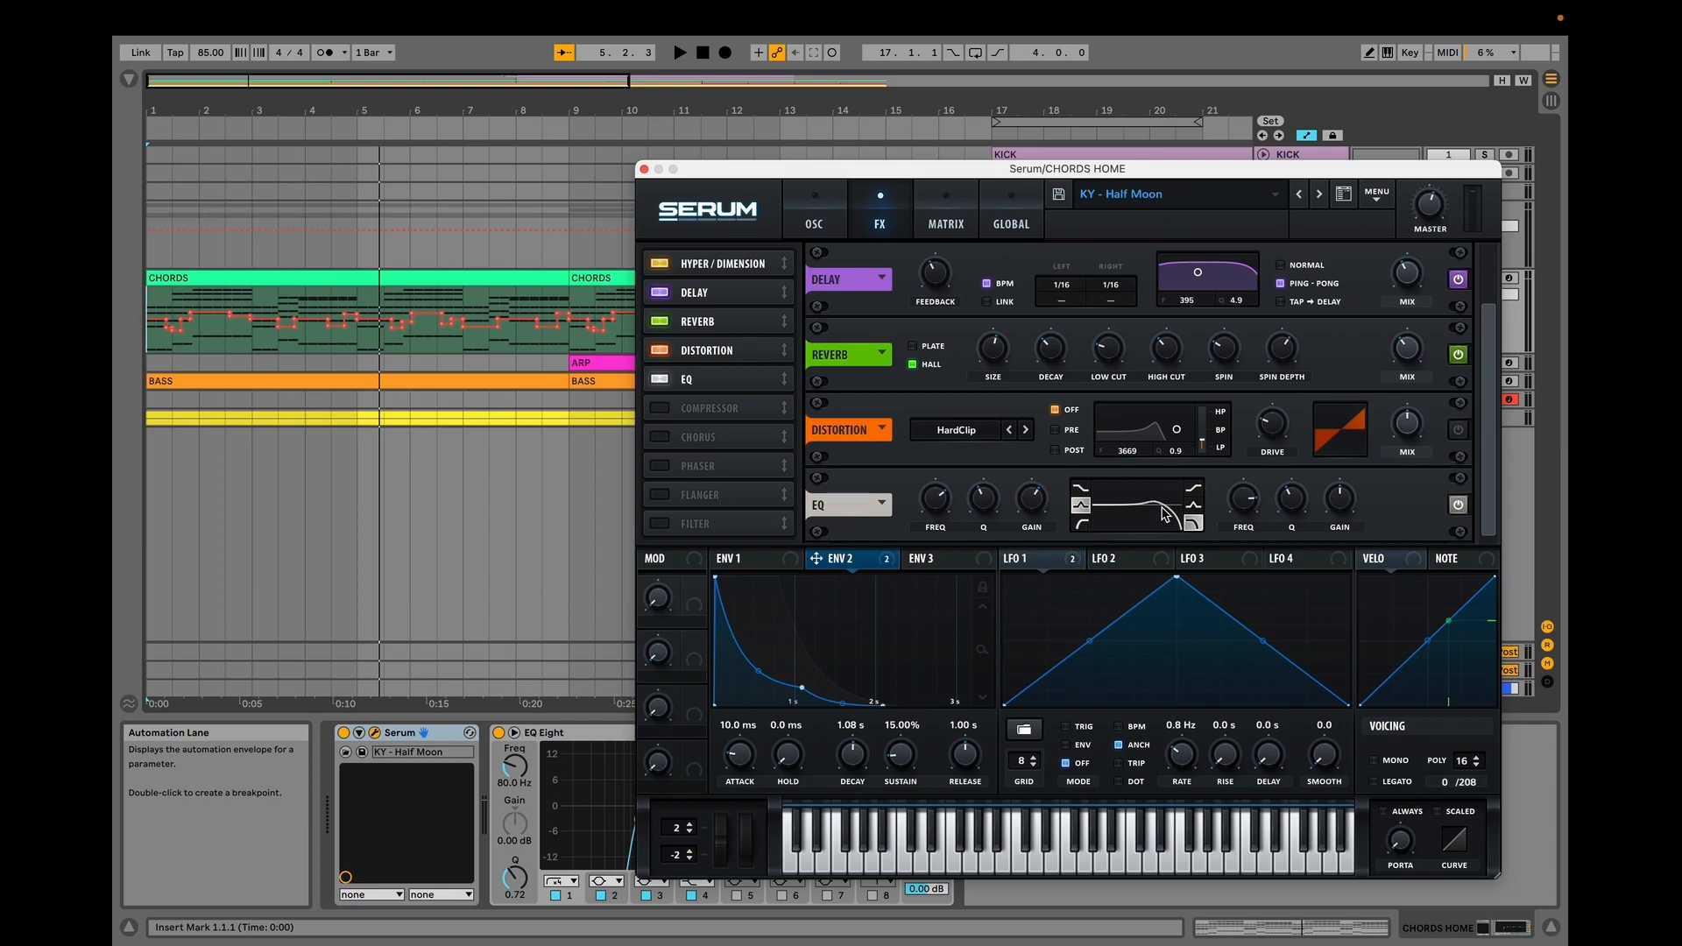
# Play the chords while toggling the Serum delay effect off and back on to compare.
pyautogui.press('space')
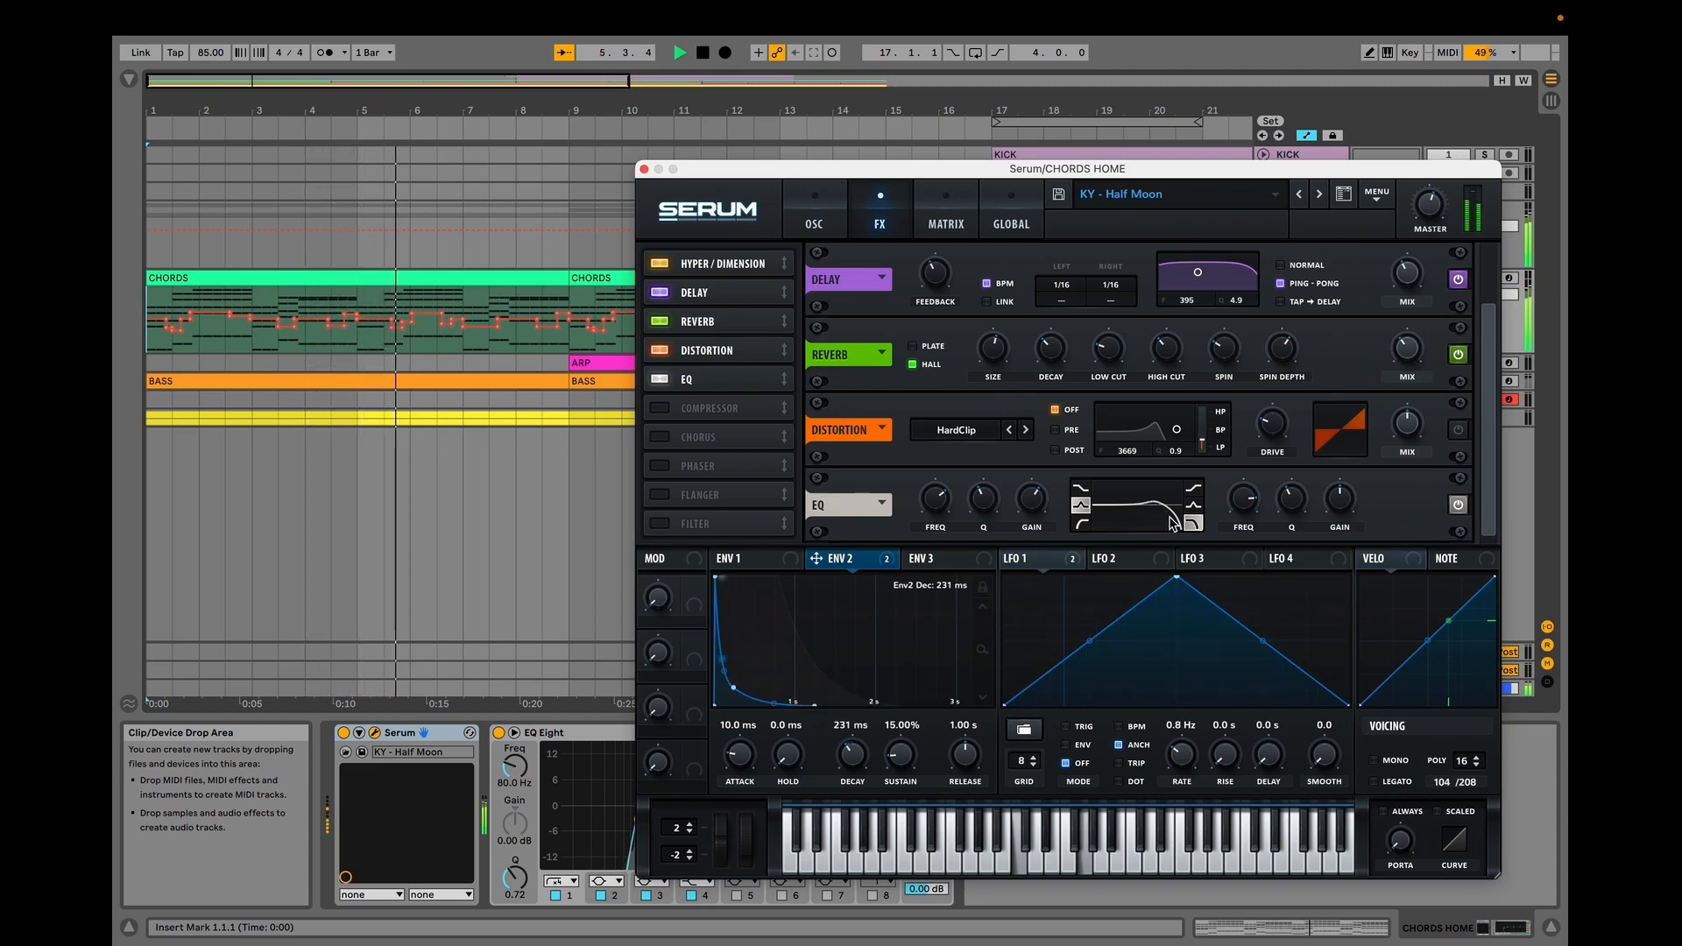
pyautogui.click(1459, 281)
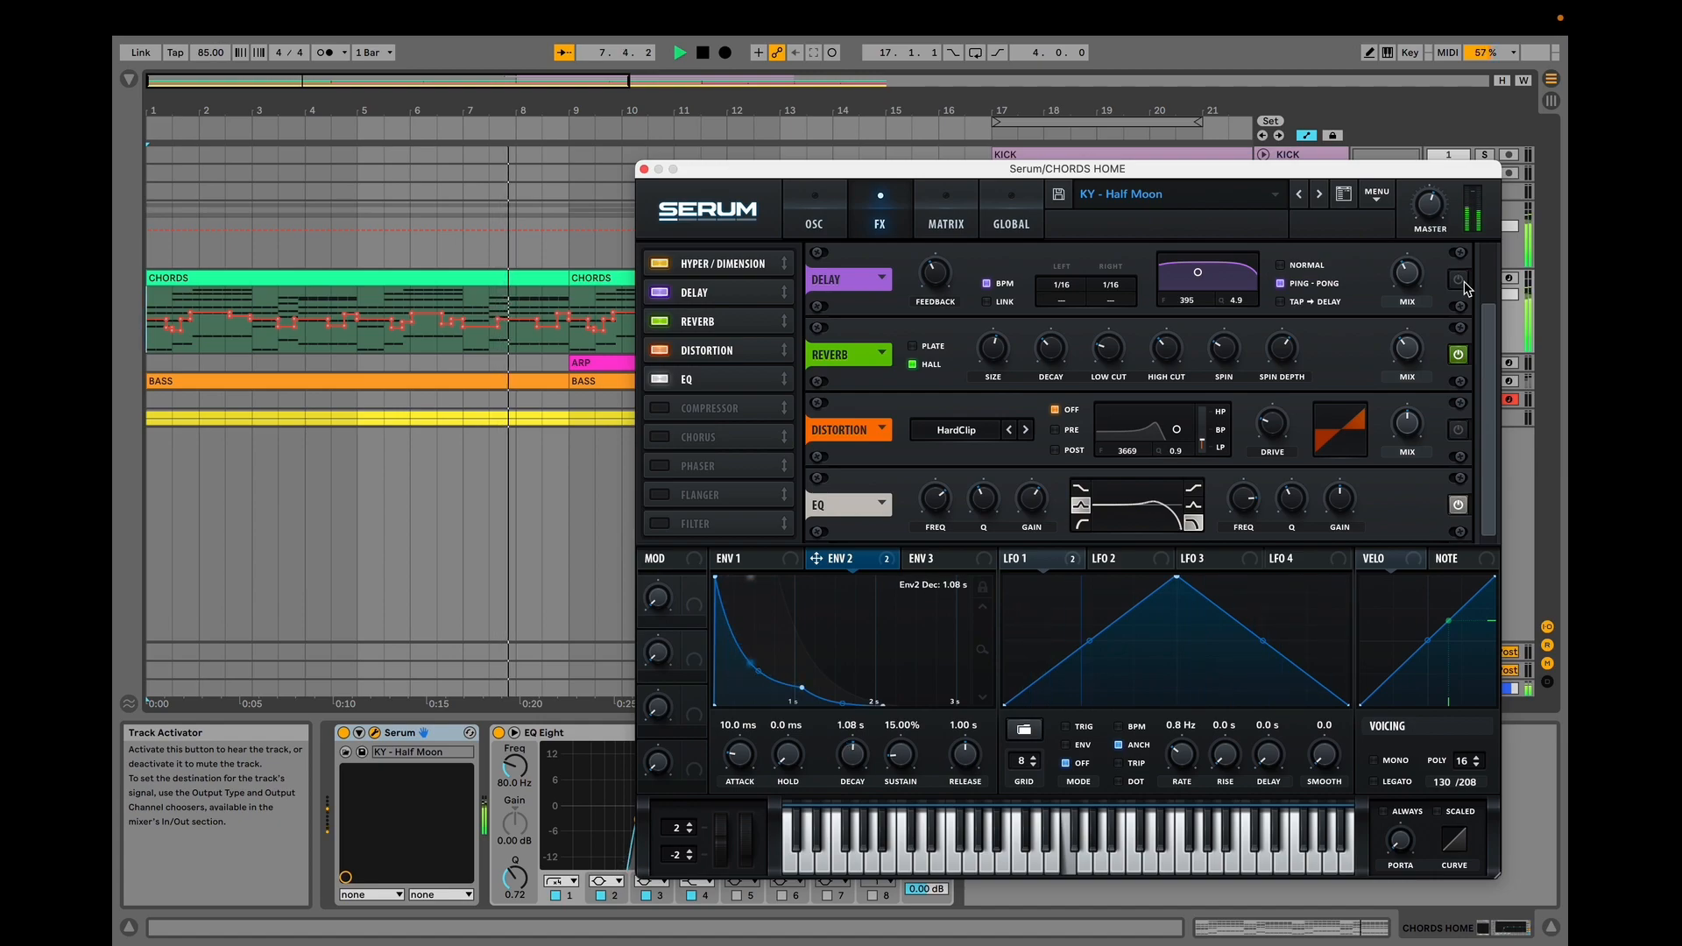
pyautogui.click(1459, 280)
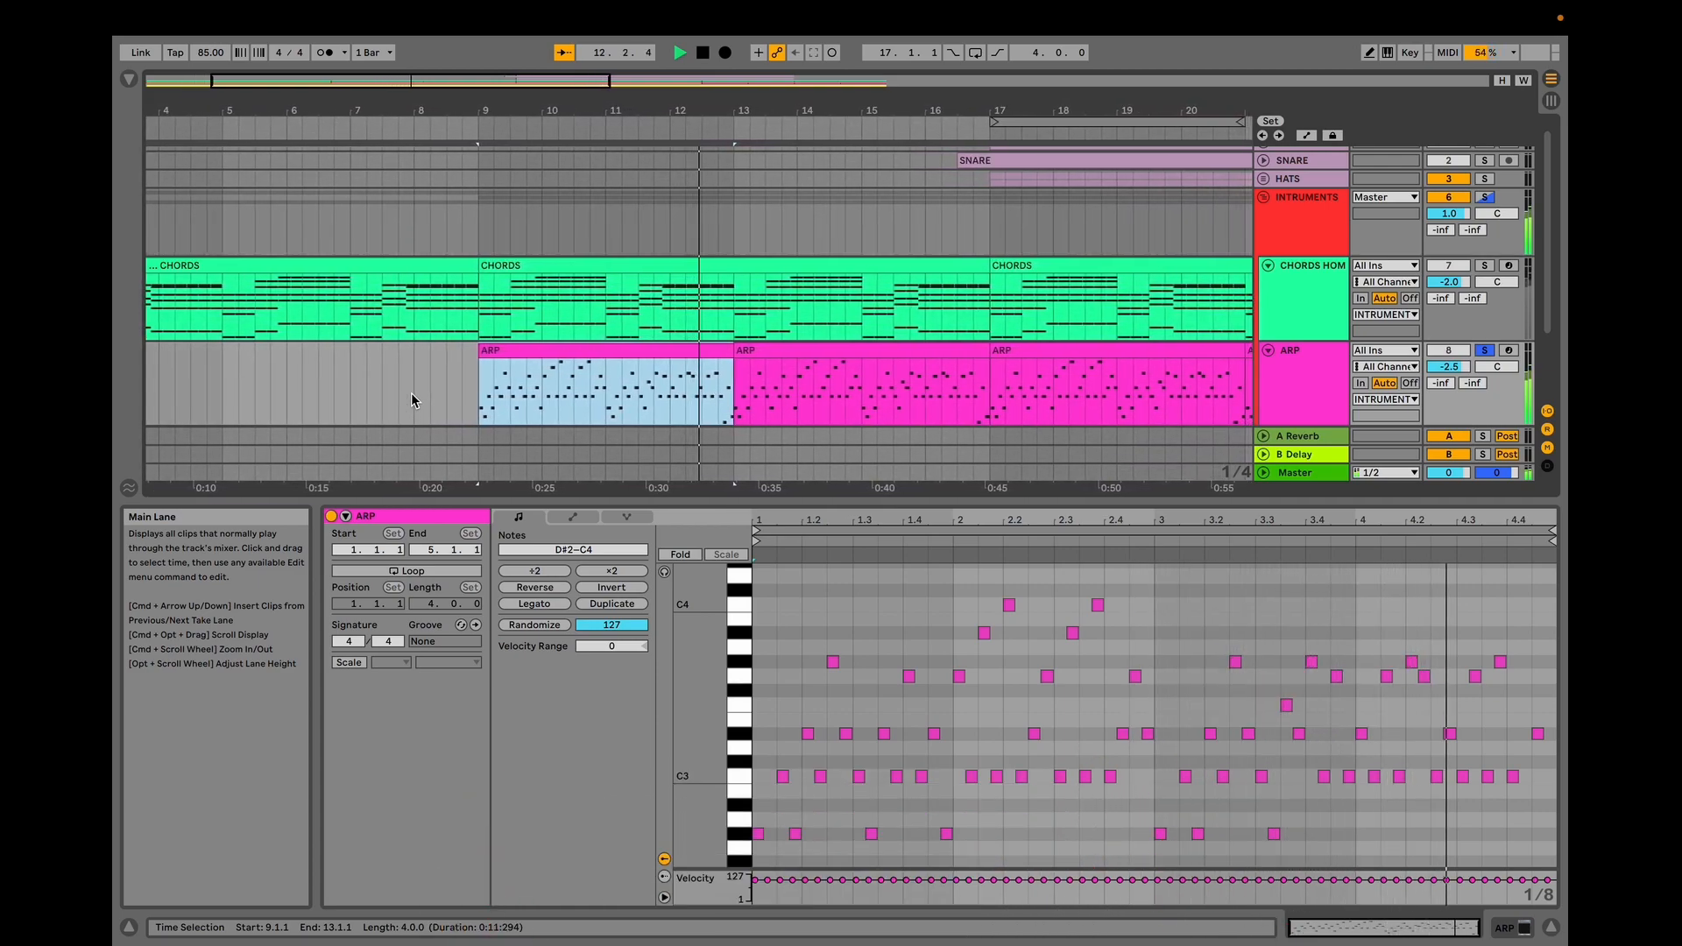
# Open the Serum instrument on the ARP track and inspect its second envelope and filter resonance.
pyautogui.press('space')
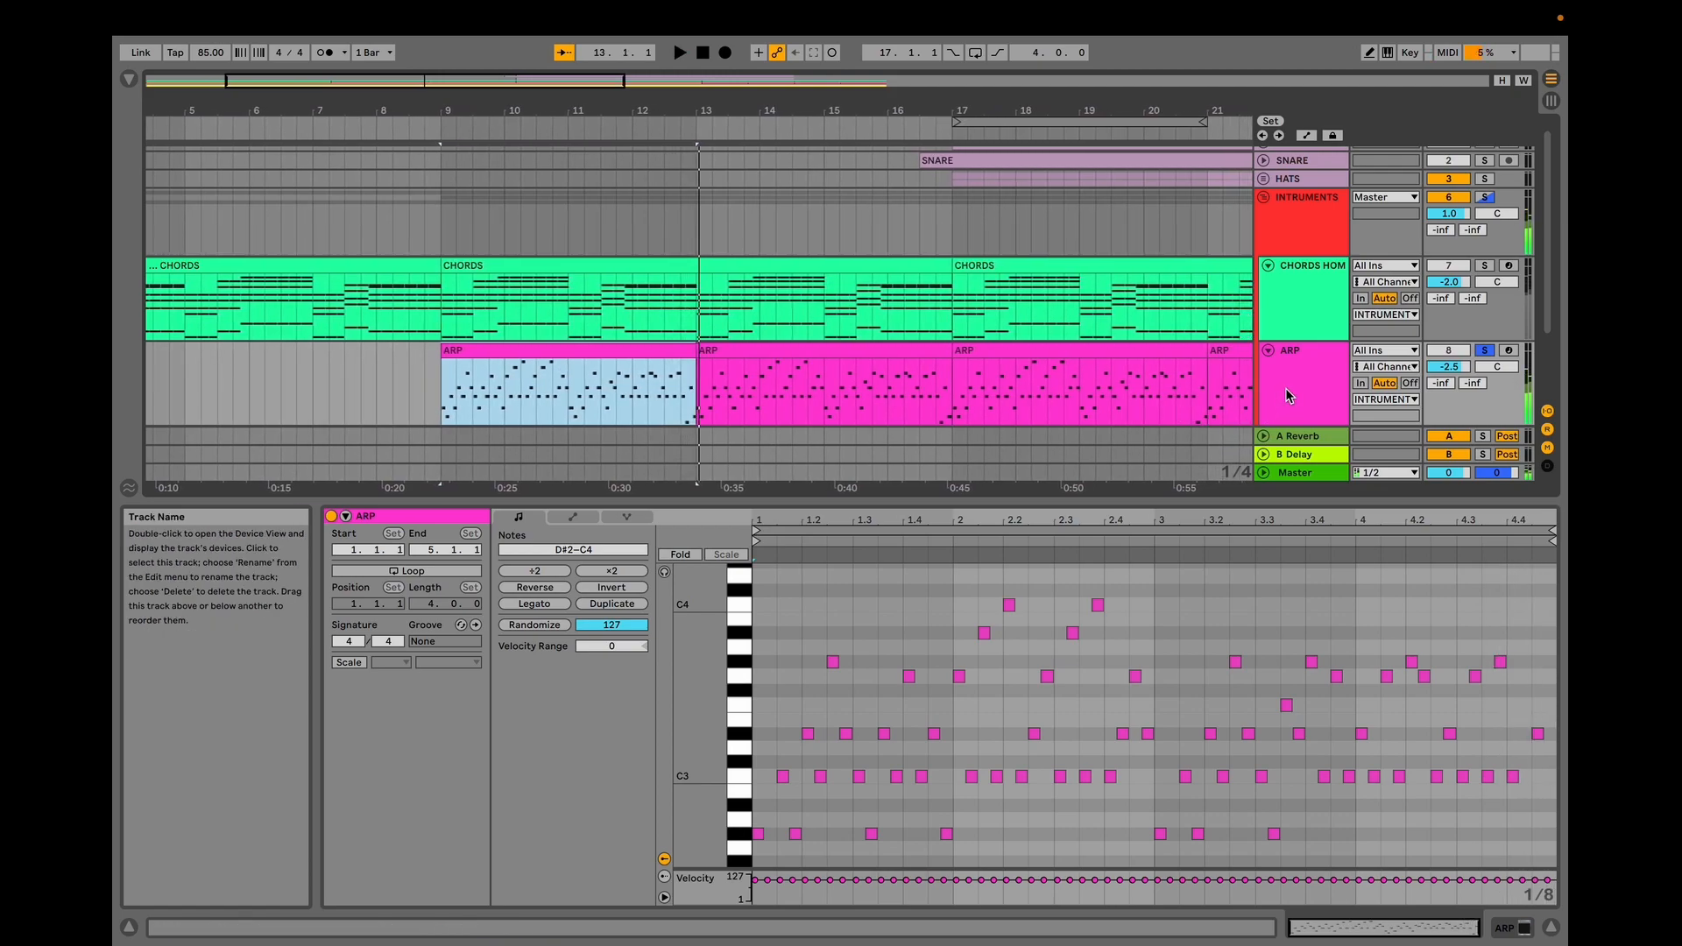
pyautogui.doubleClick(1277, 403)
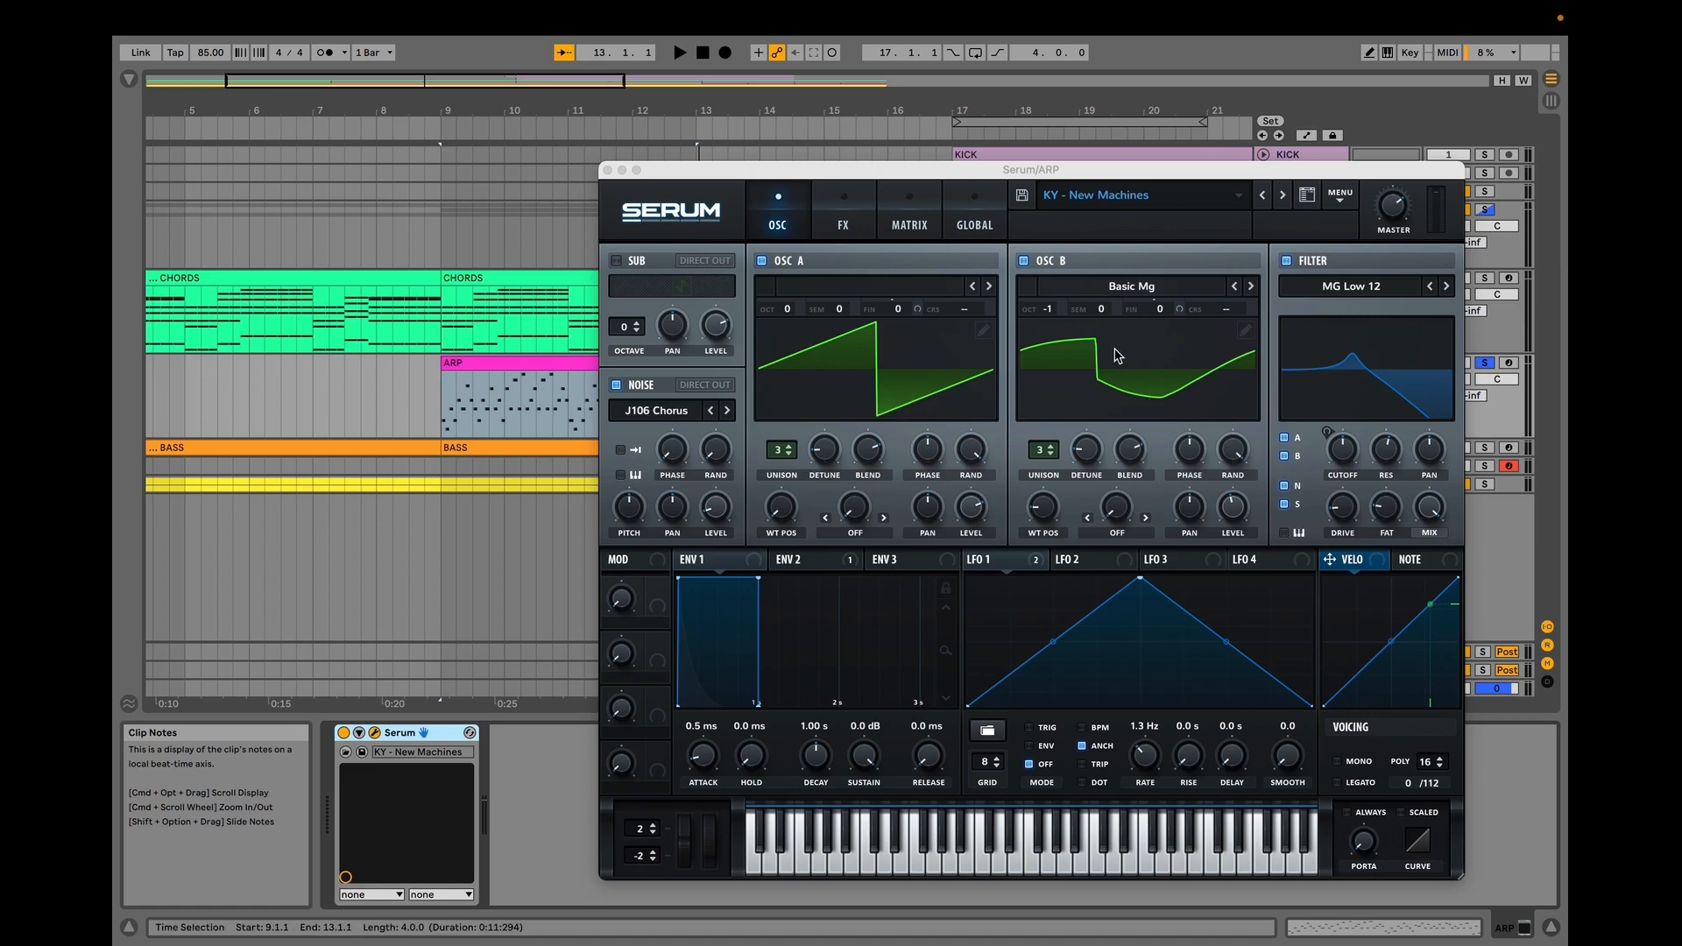
pyautogui.click(830, 563)
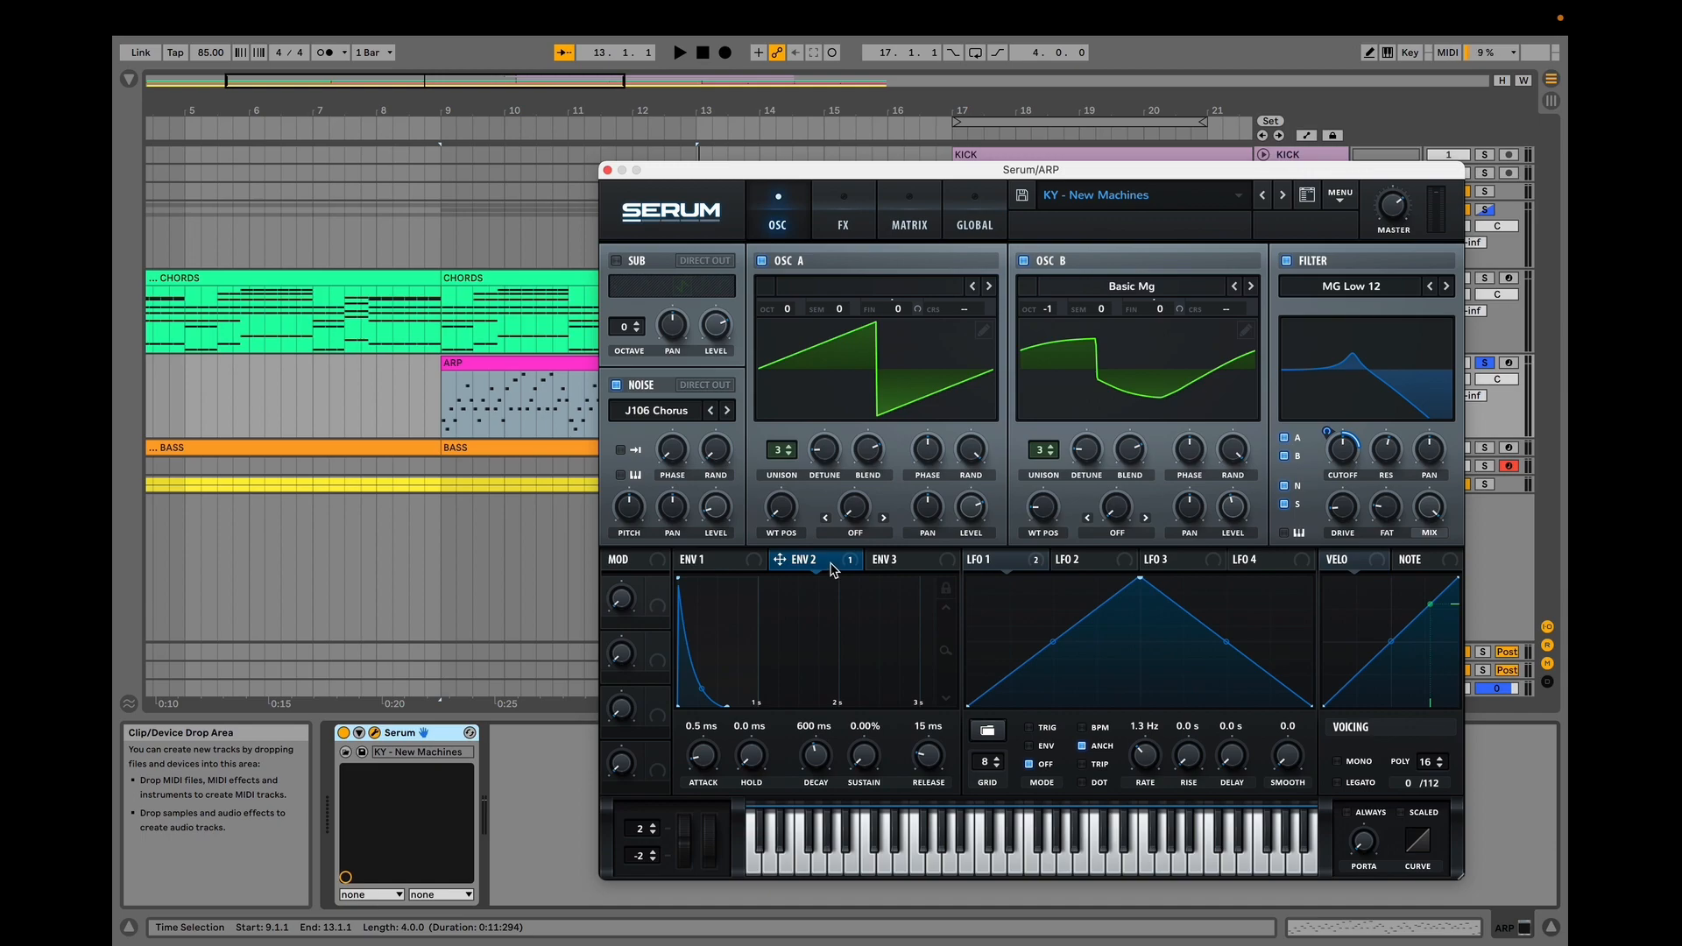
pyautogui.moveTo(1351, 459)
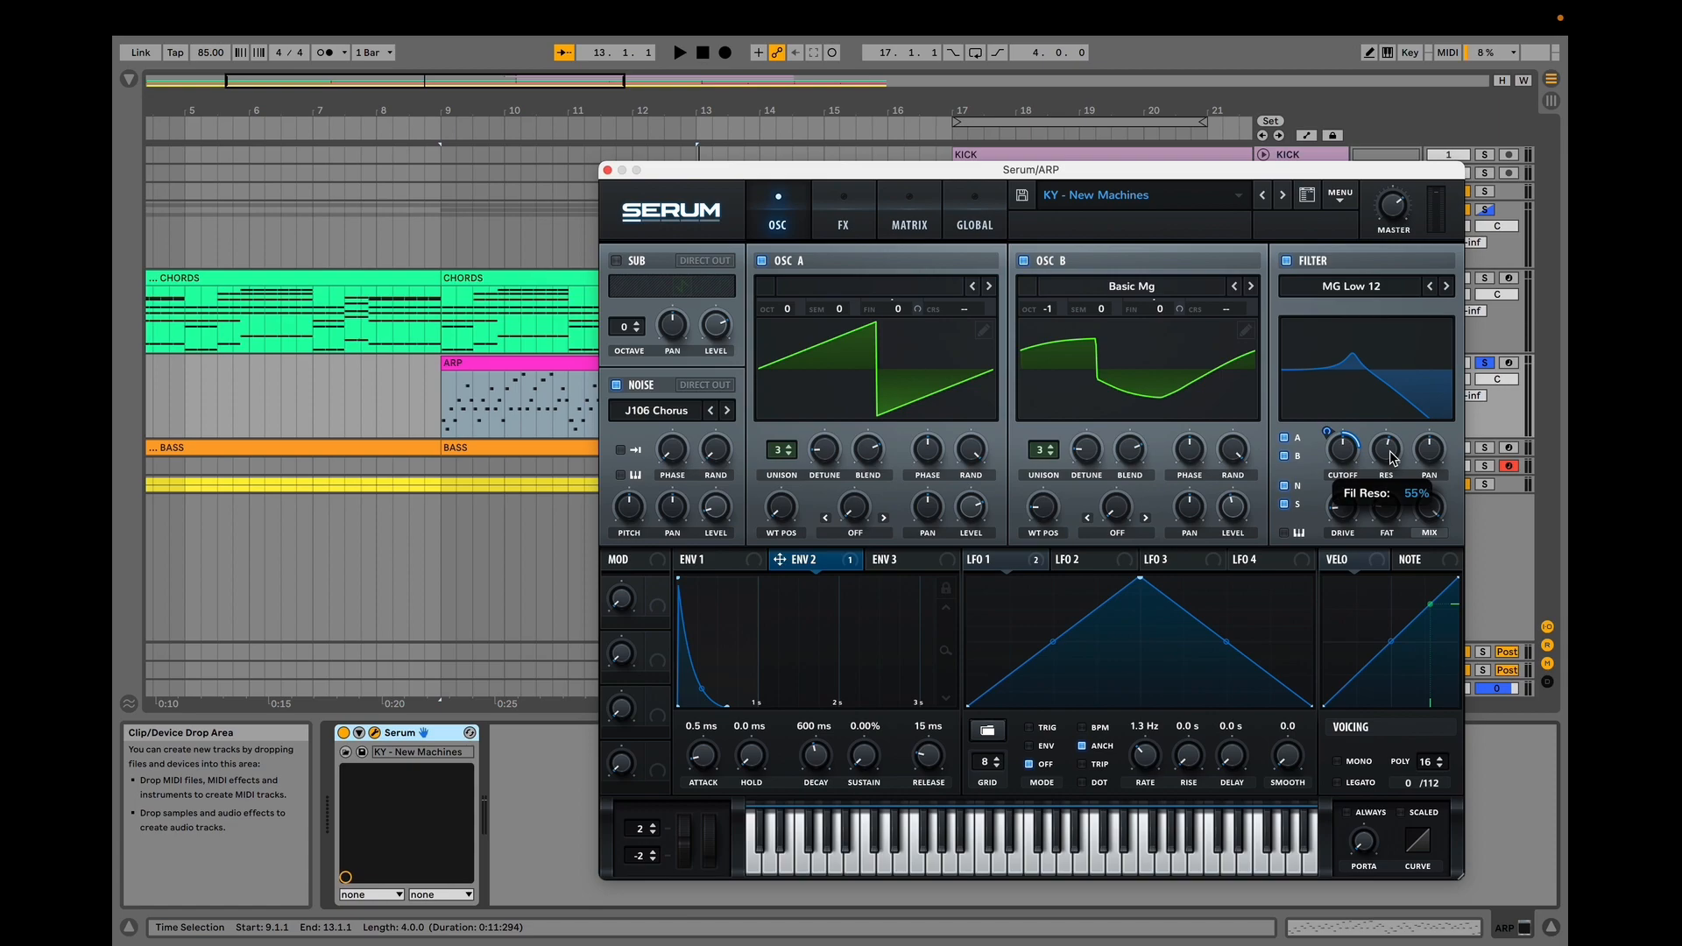
# Show the ARP clip's automation, zoom in, and play the arpeggio from its start.
pyautogui.press('a')
pyautogui.moveTo(515, 110); pyautogui.dragTo(449, 207)
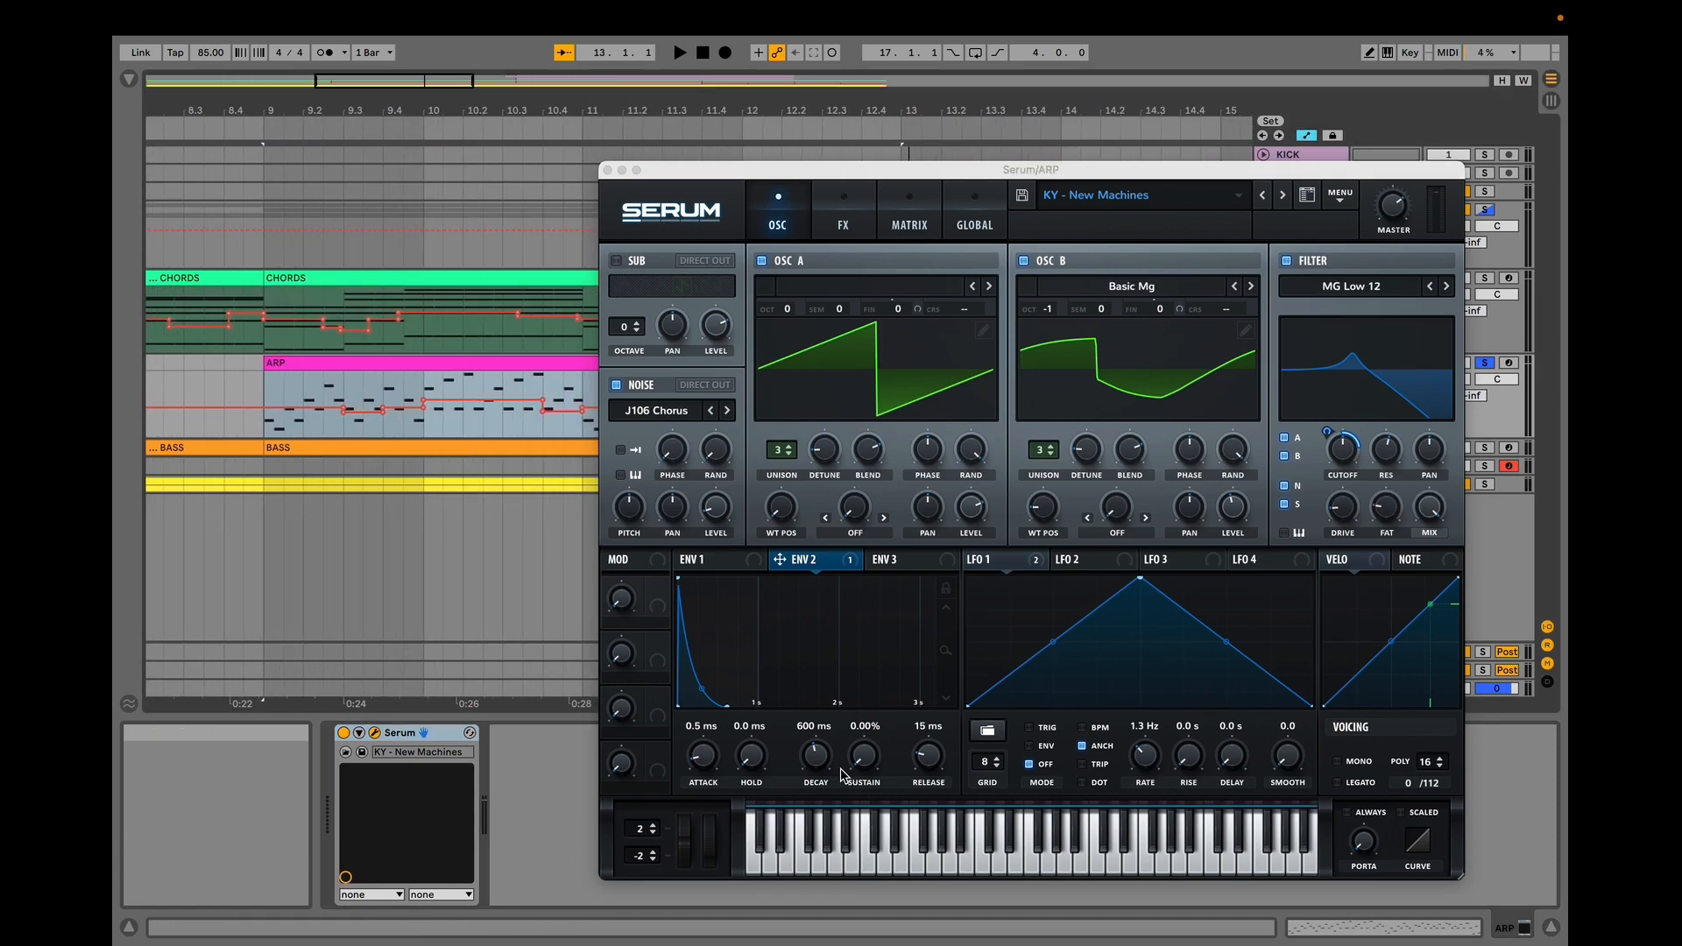
pyautogui.click(255, 423)
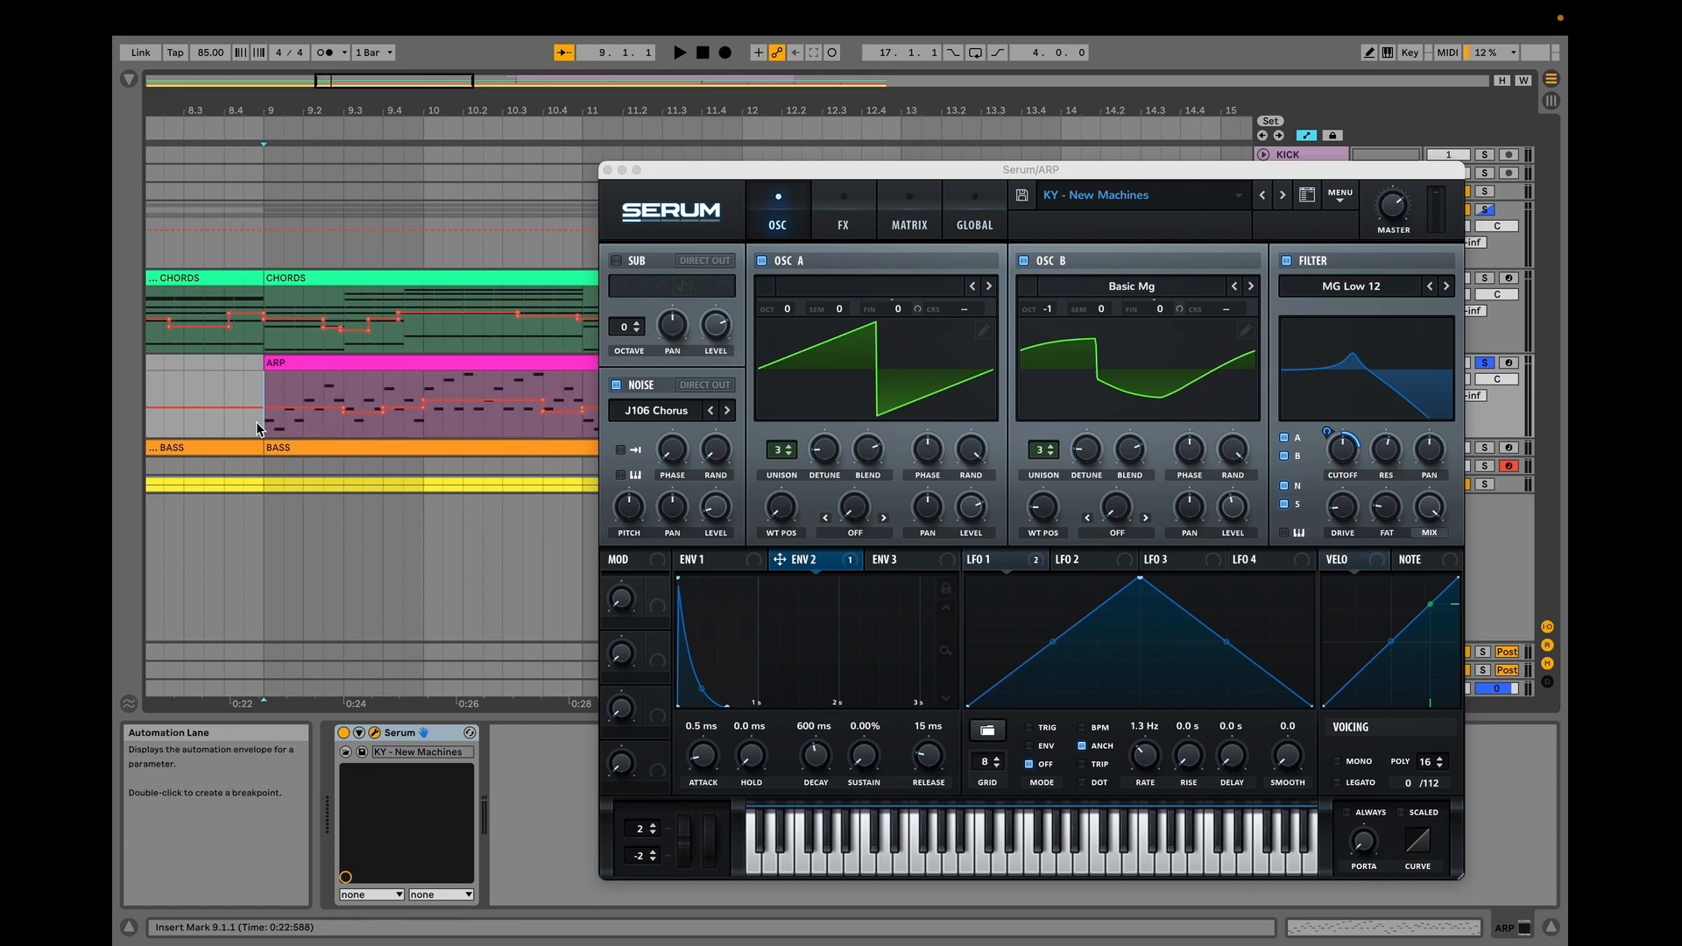
pyautogui.press('space')
# Inspect the ARP patch's effects chain while starting and stopping playback.
pyautogui.moveTo(698, 111); pyautogui.dragTo(369, 103)
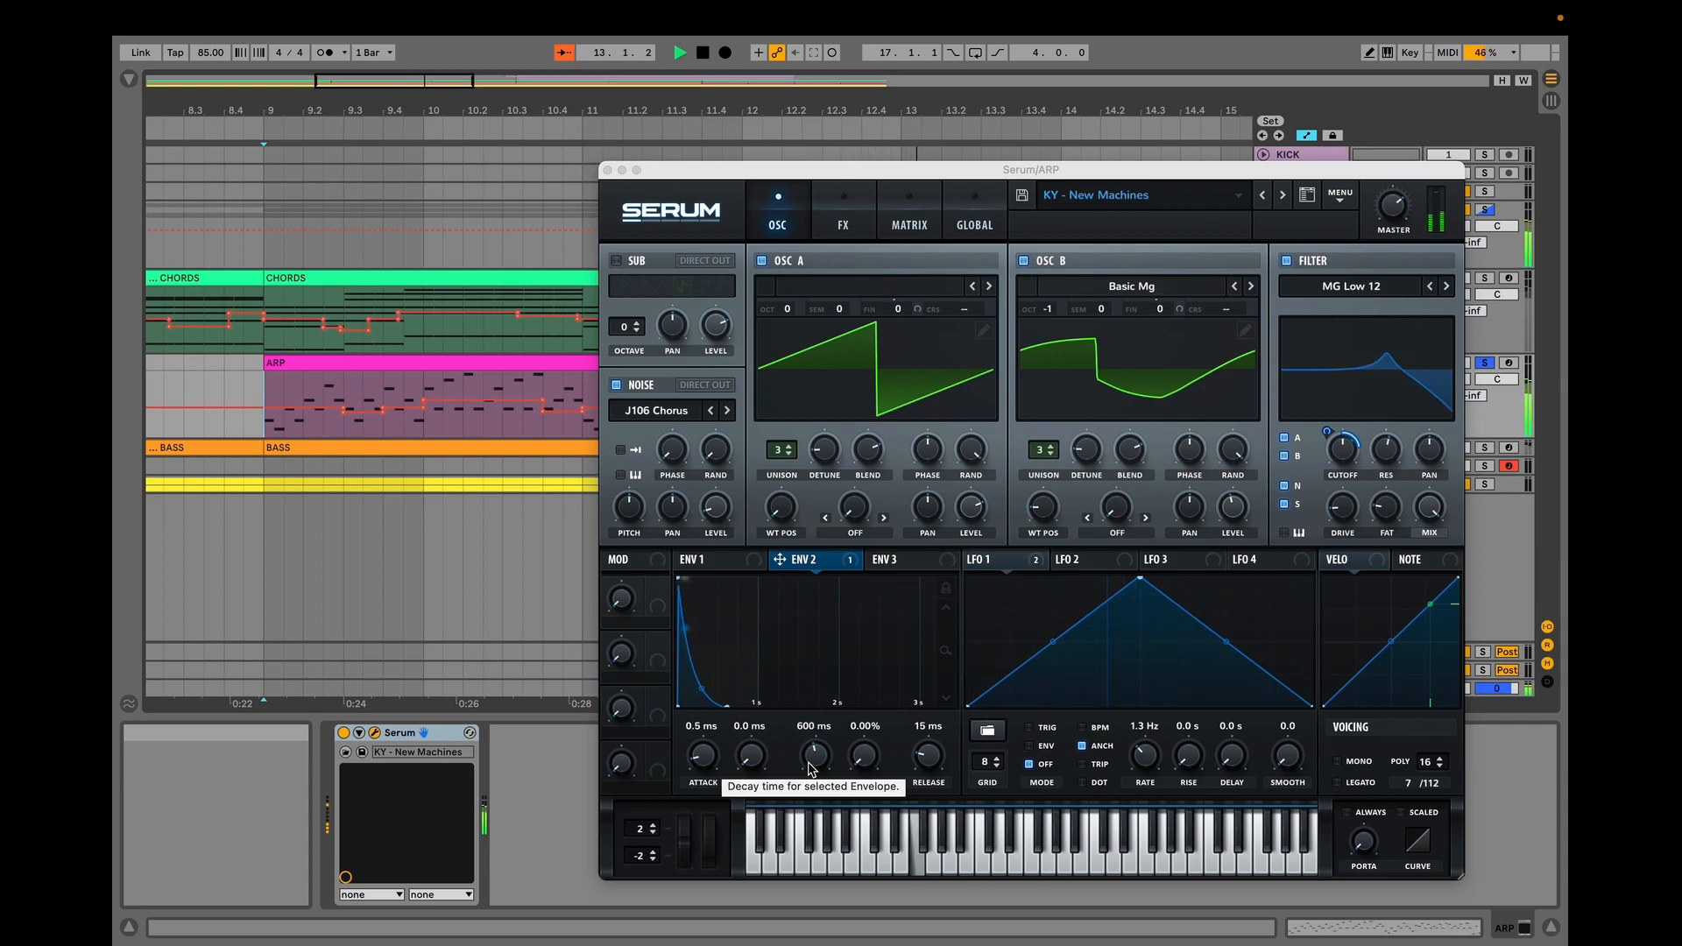
pyautogui.click(842, 226)
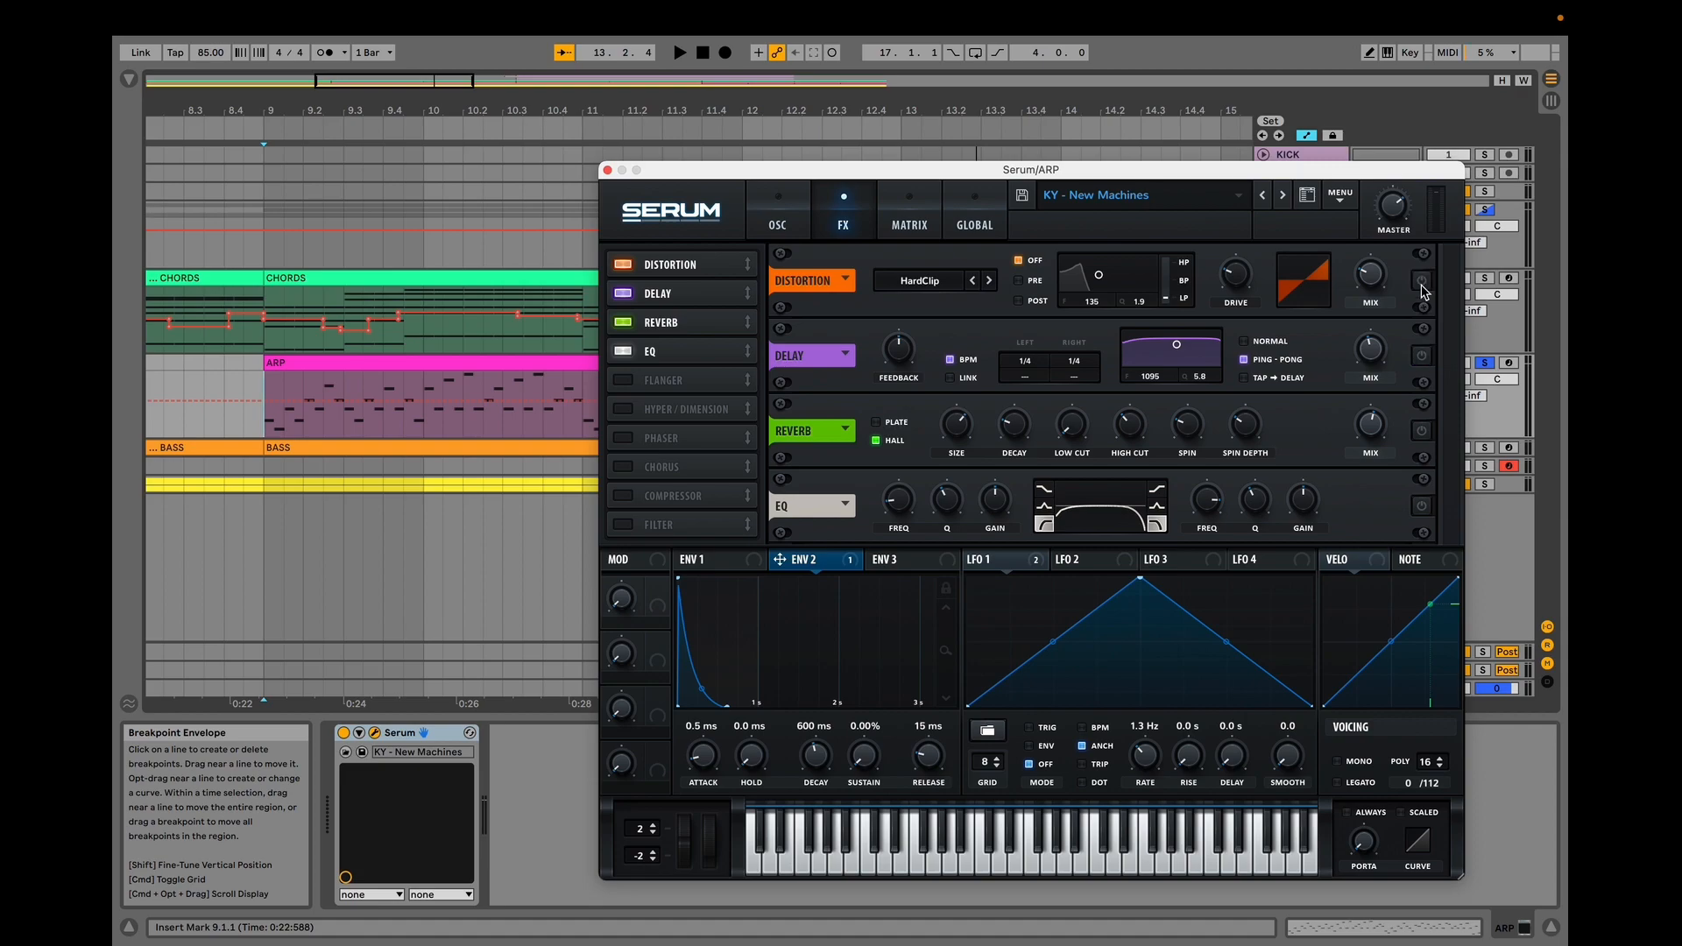
pyautogui.press('space')
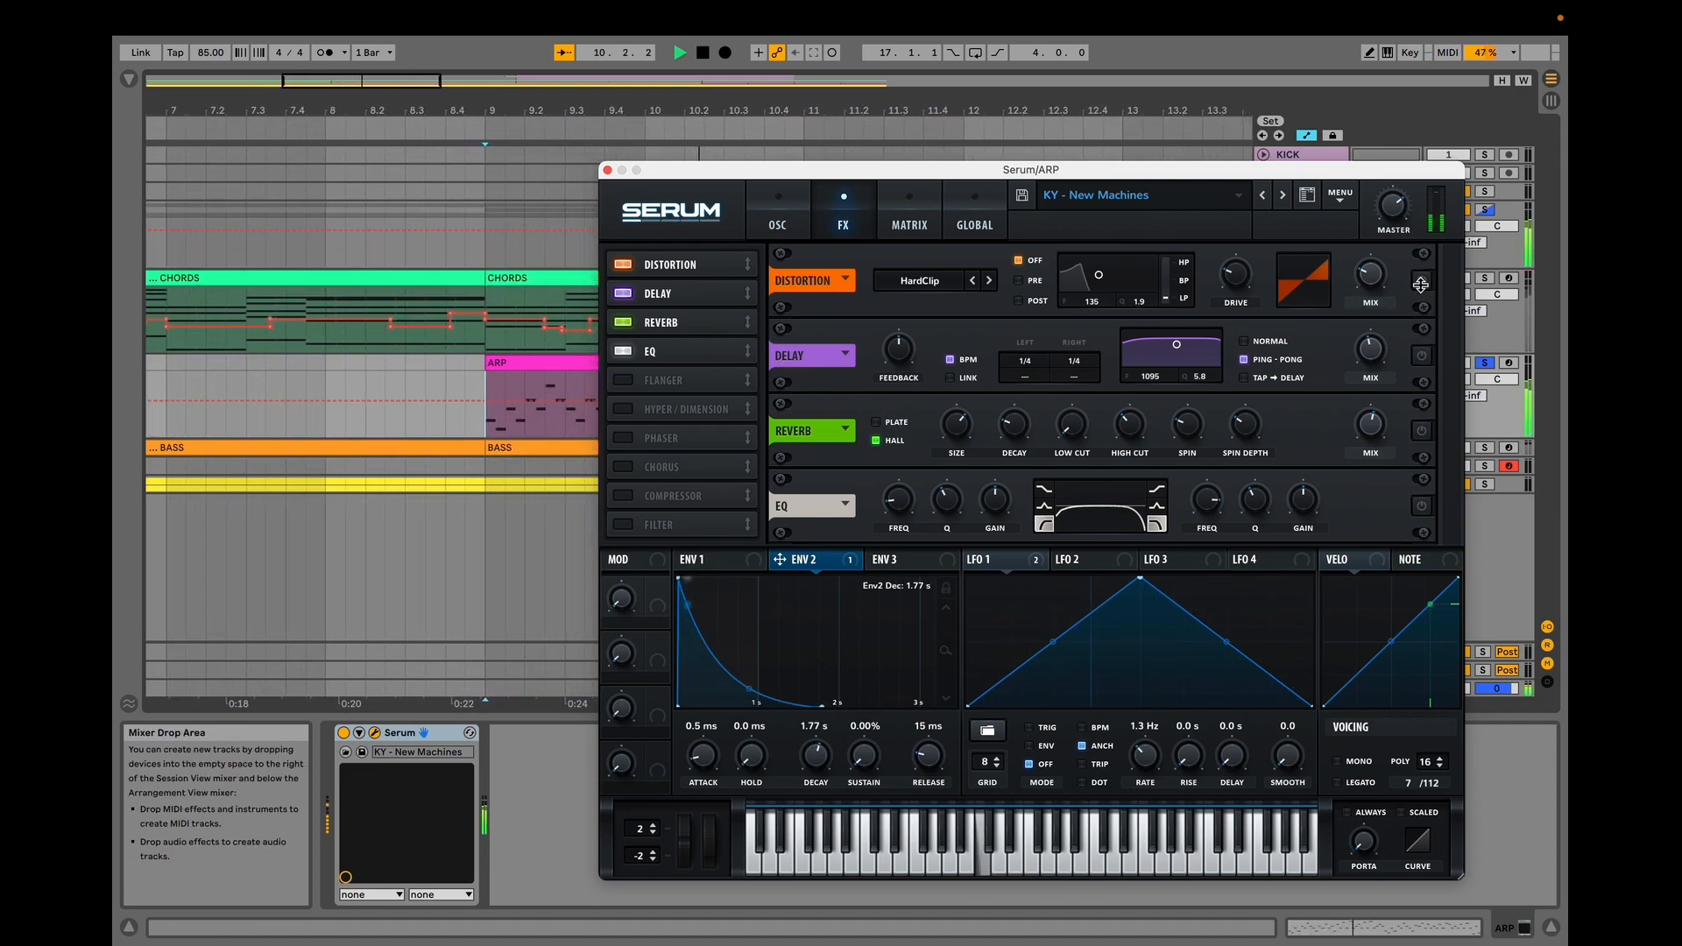
pyautogui.press('space')
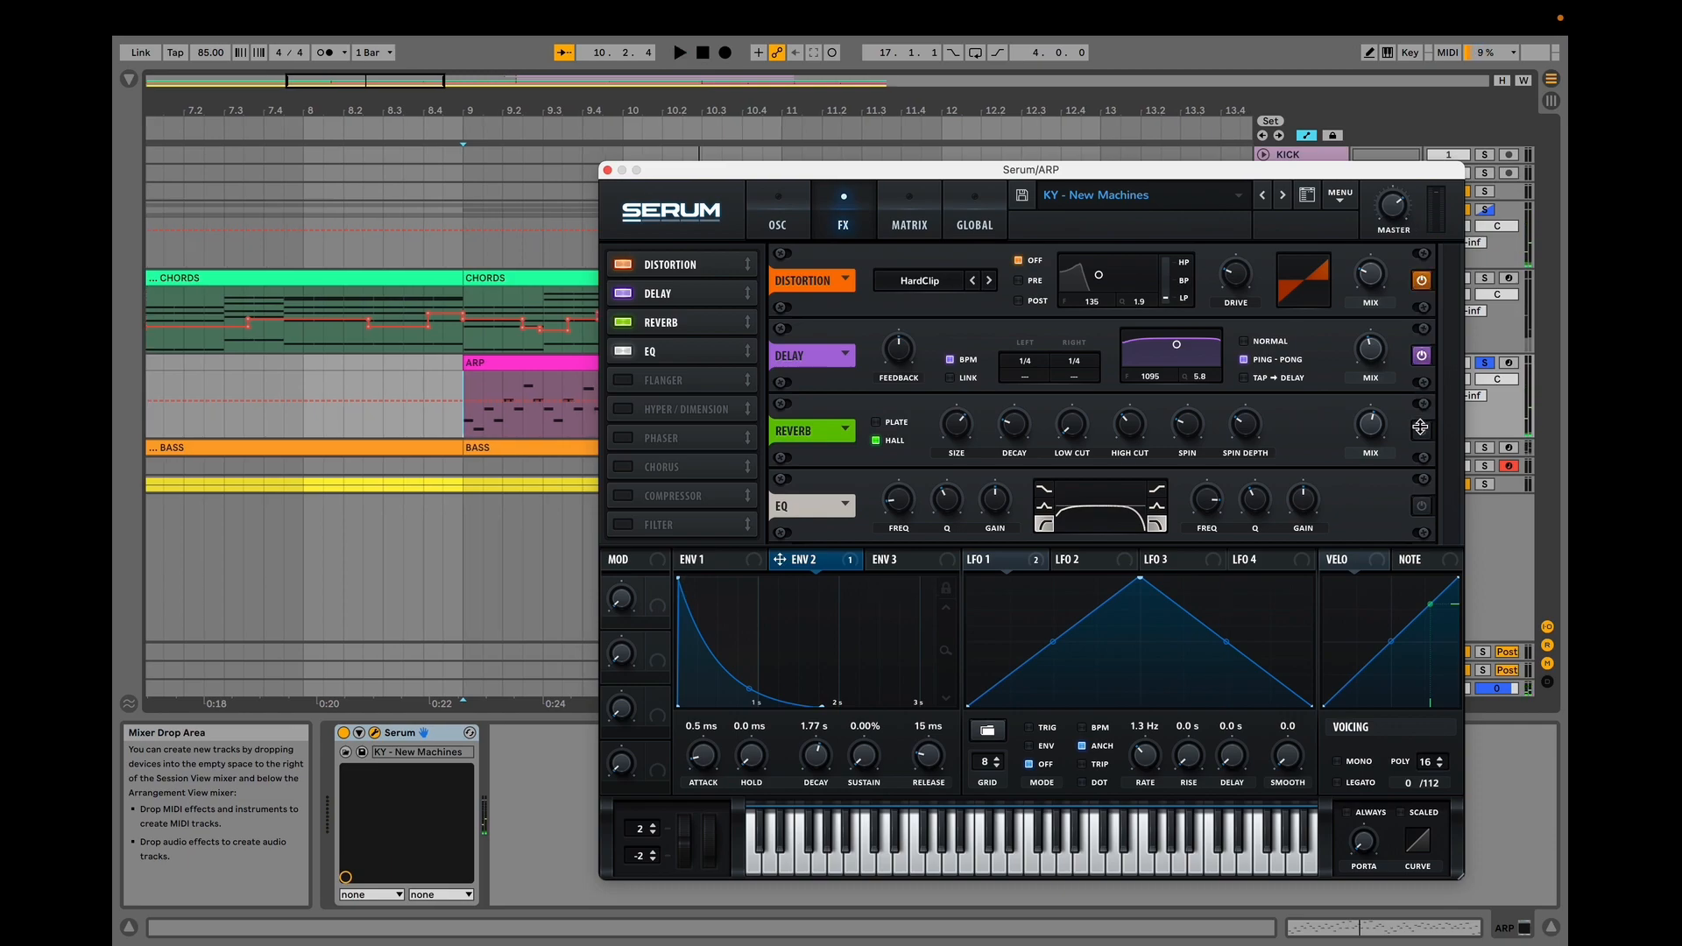
pyautogui.press('space')
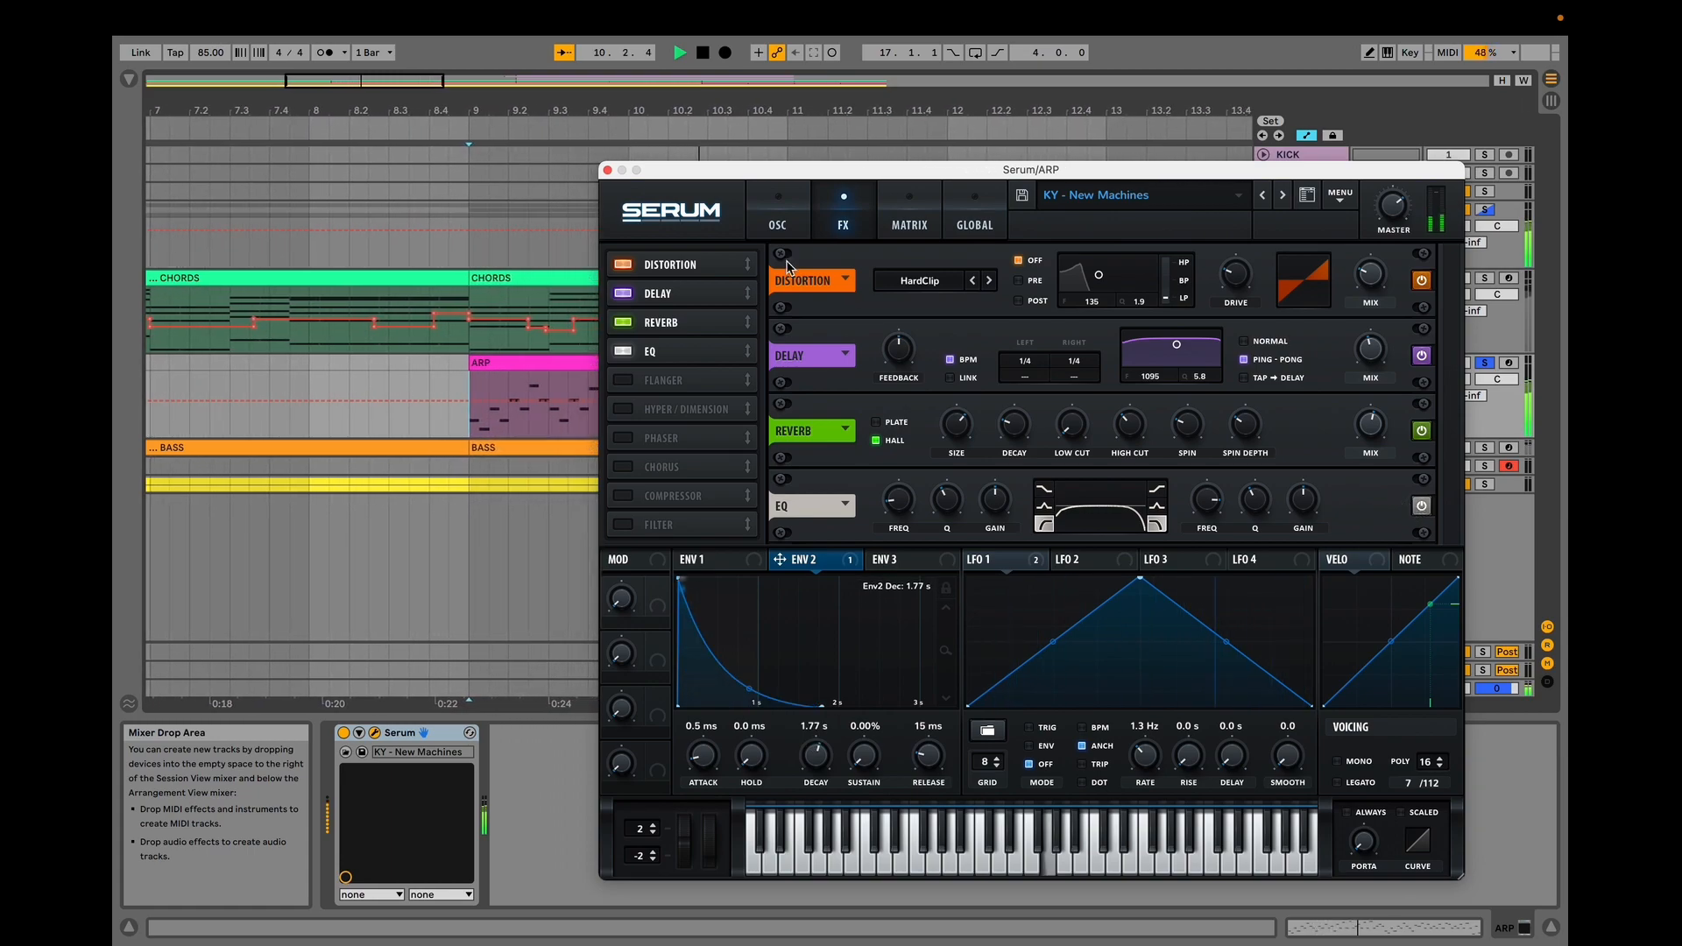
pyautogui.press('space')
# Close the ARP synth window and play the BASS clip from the beginning.
pyautogui.click(607, 172)
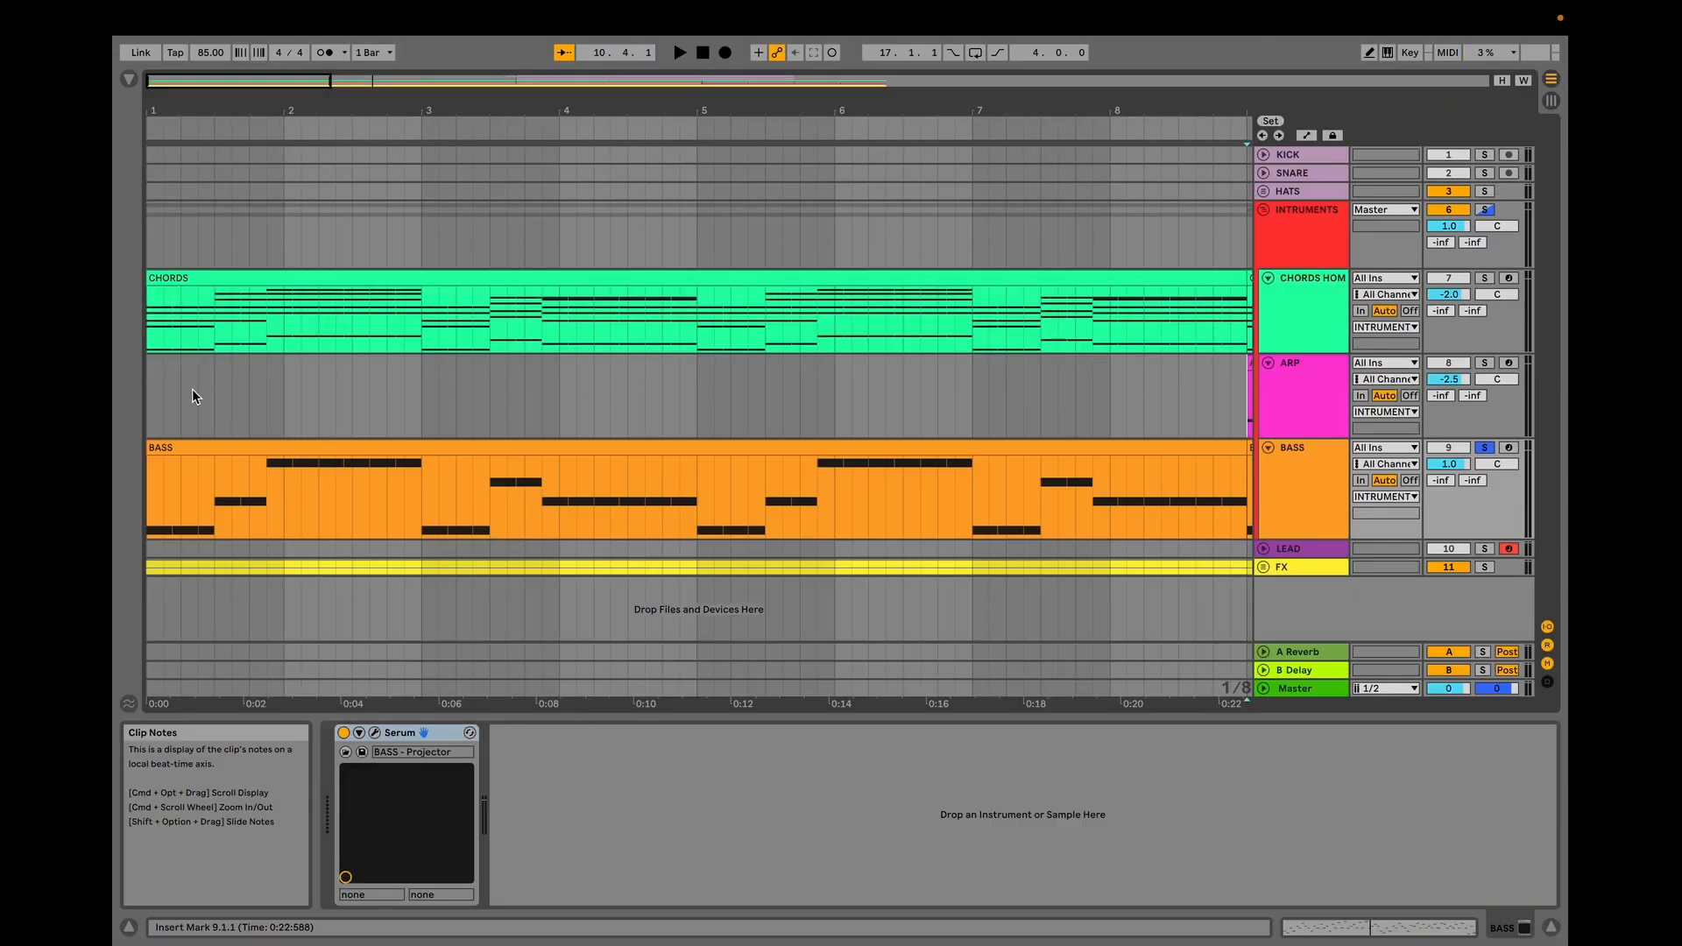
pyautogui.doubleClick(192, 389)
pyautogui.moveTo(699, 735); pyautogui.dragTo(715, 758)
pyautogui.click(149, 403)
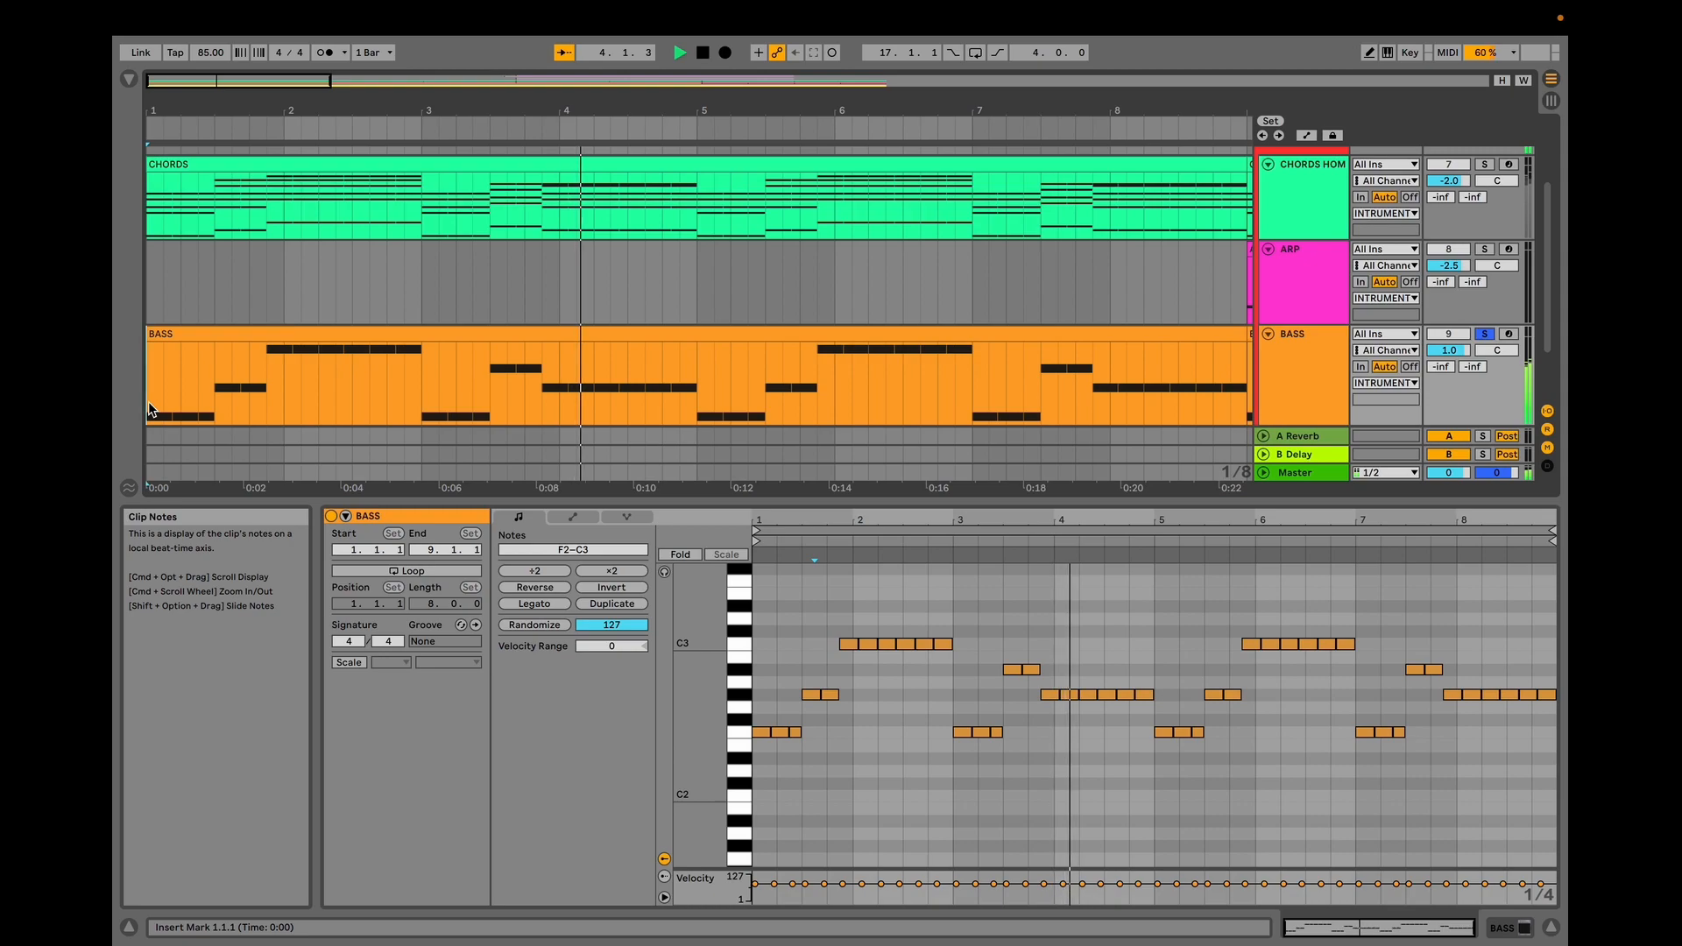
pyautogui.press('space')
# Open the Serum instrument on the BASS track and review its second envelope and first LFO during playback.
pyautogui.doubleClick(1311, 398)
pyautogui.click(382, 739)
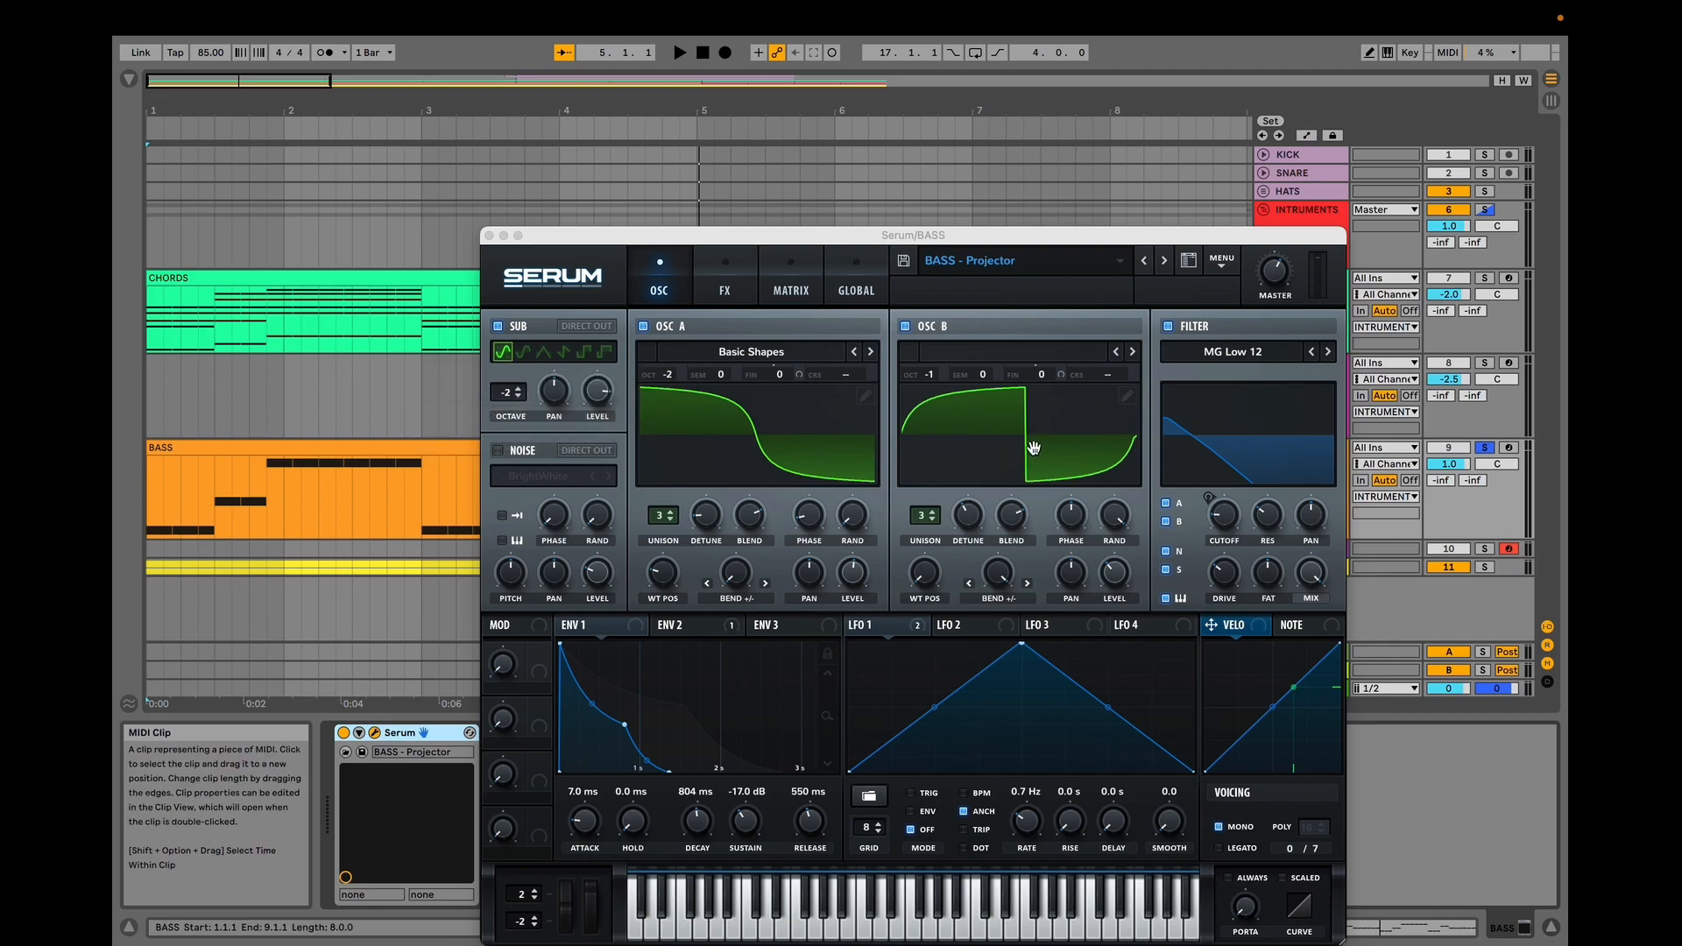
pyautogui.click(725, 629)
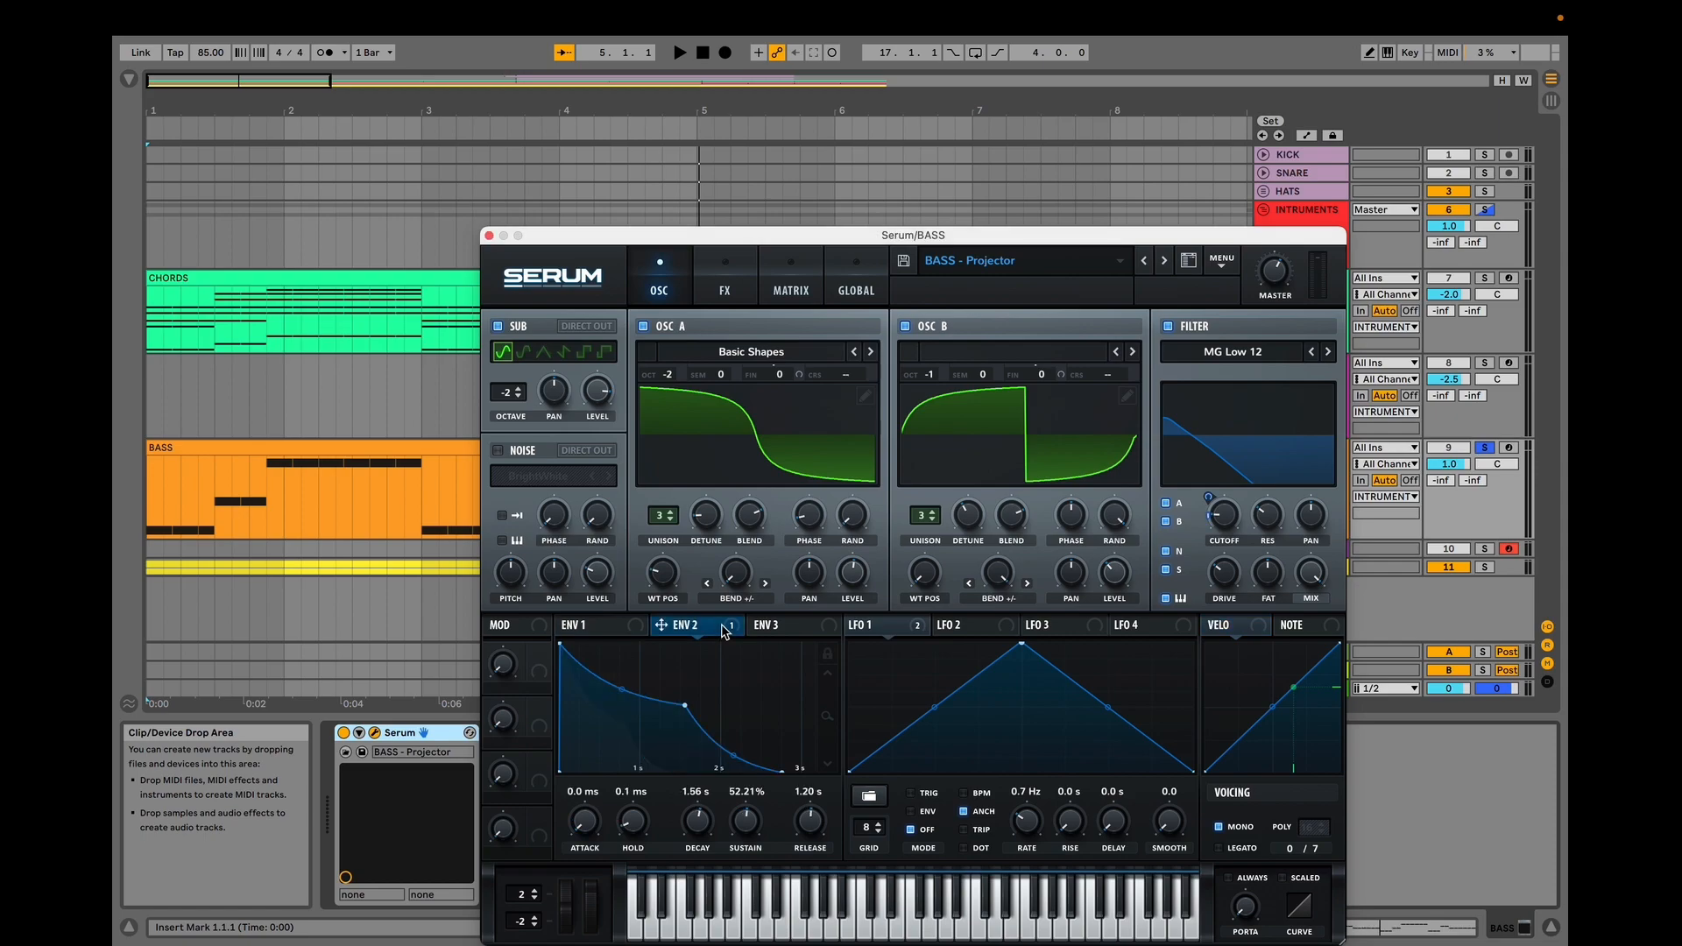
pyautogui.press('space')
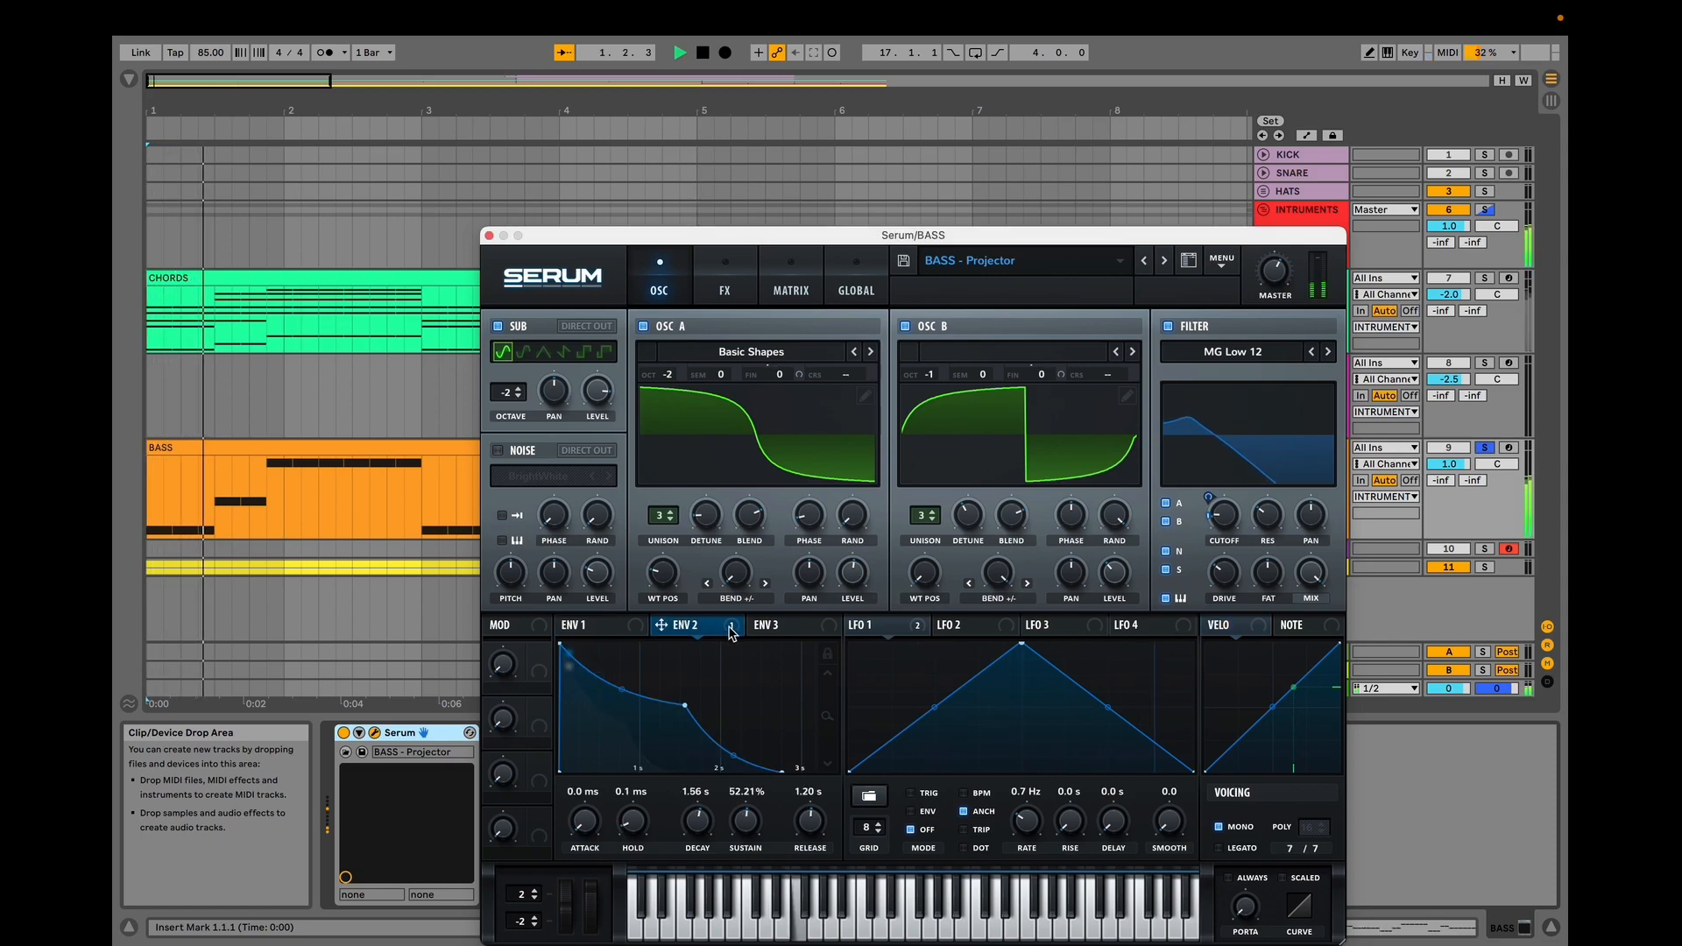
pyautogui.moveTo(1244, 517)
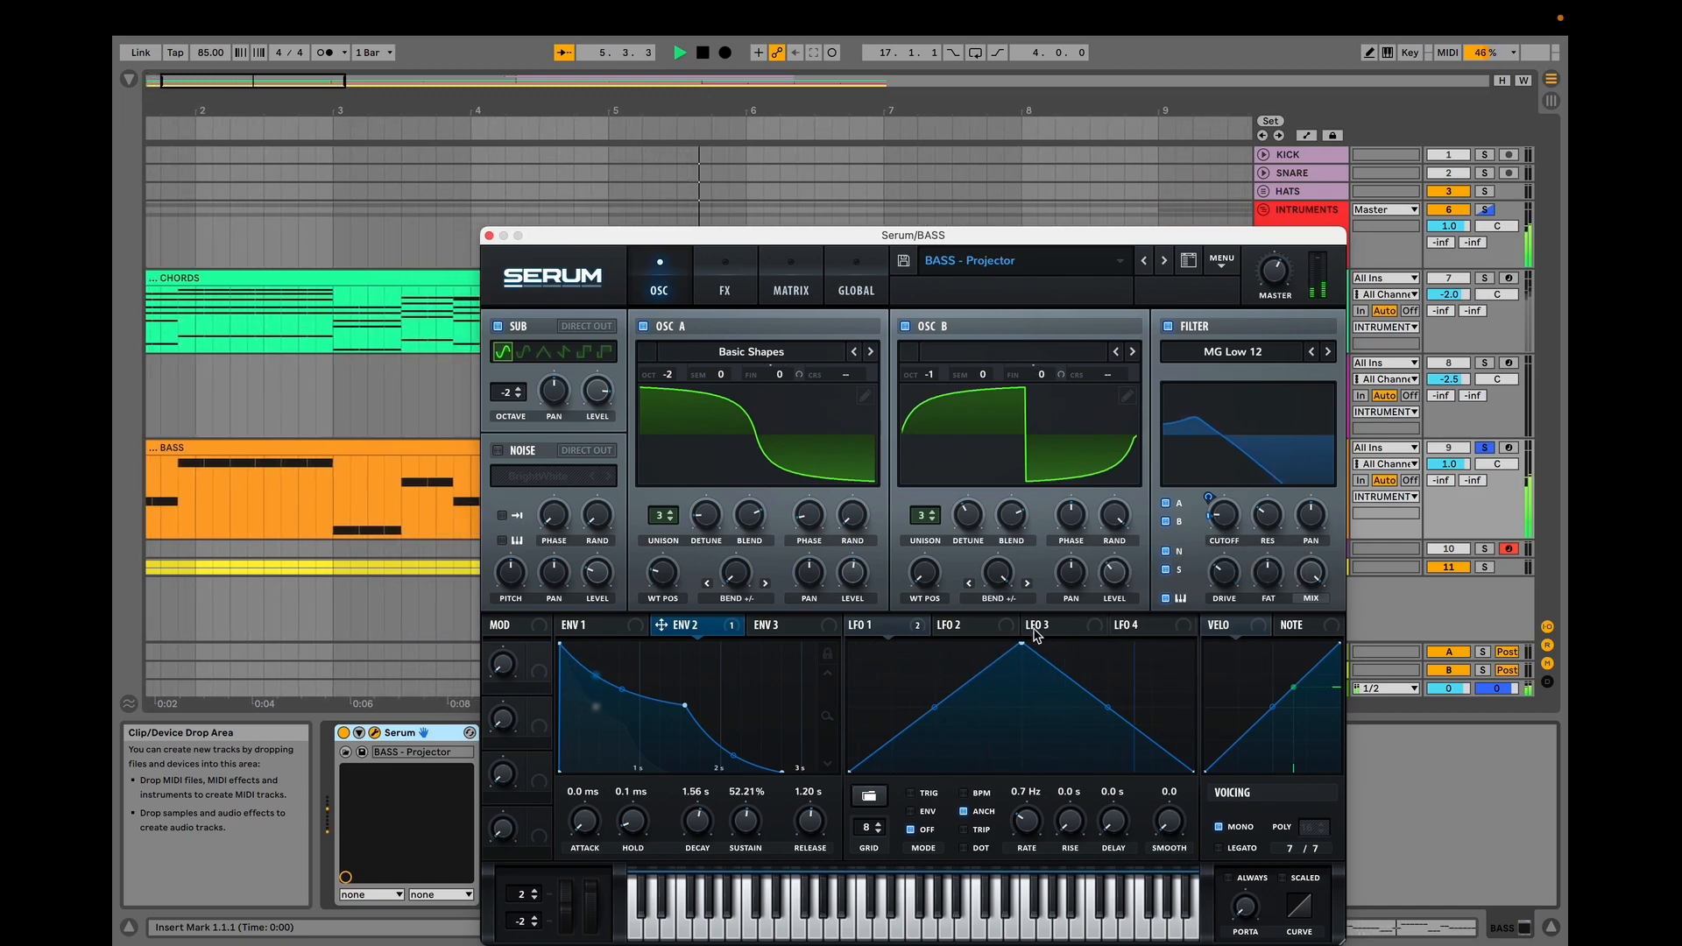
pyautogui.click(891, 628)
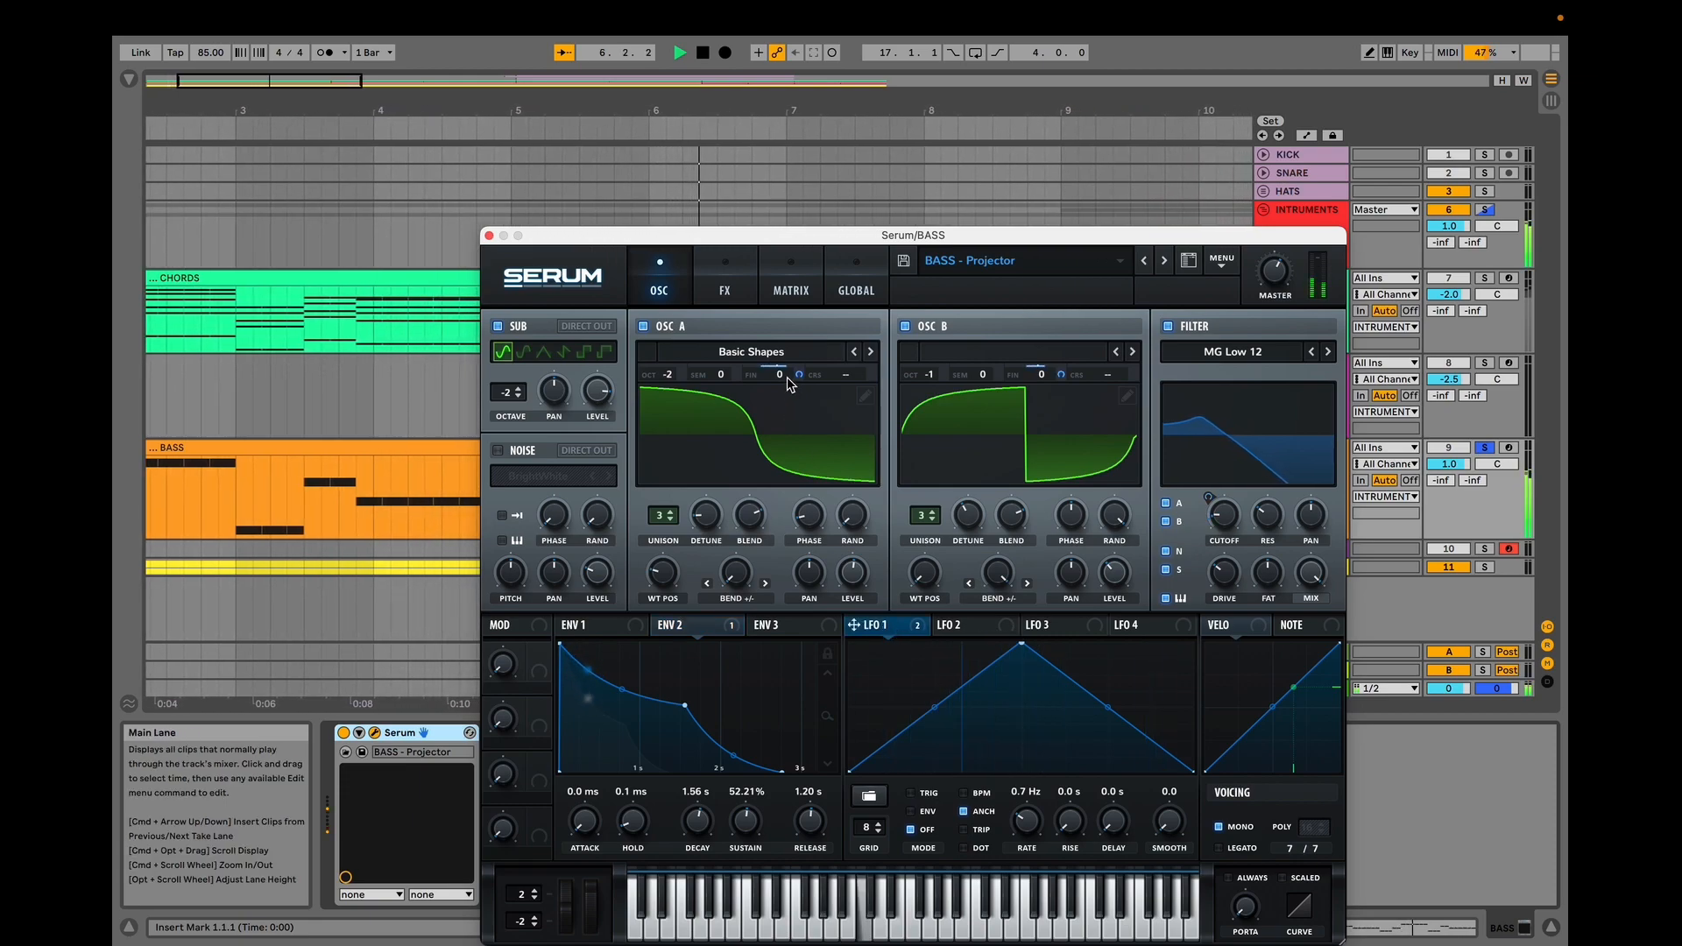
pyautogui.press('space')
# Switch to the LEAD track's Serum patch, select its first envelope, and start playback.
pyautogui.click(720, 284)
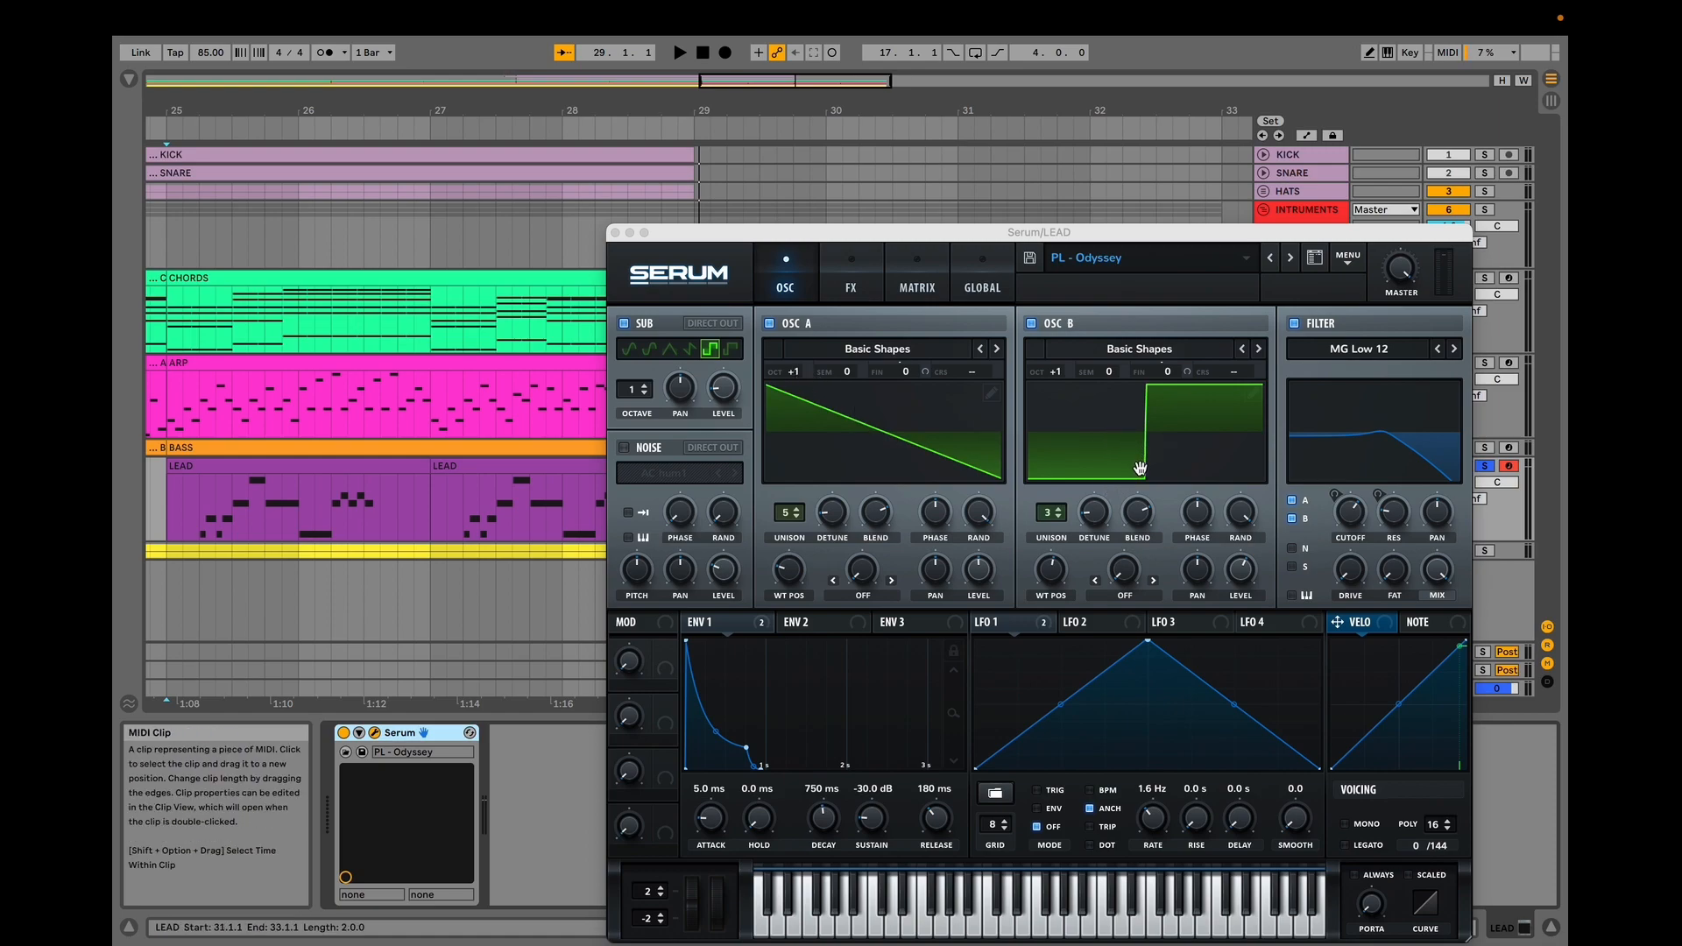
pyautogui.click(750, 624)
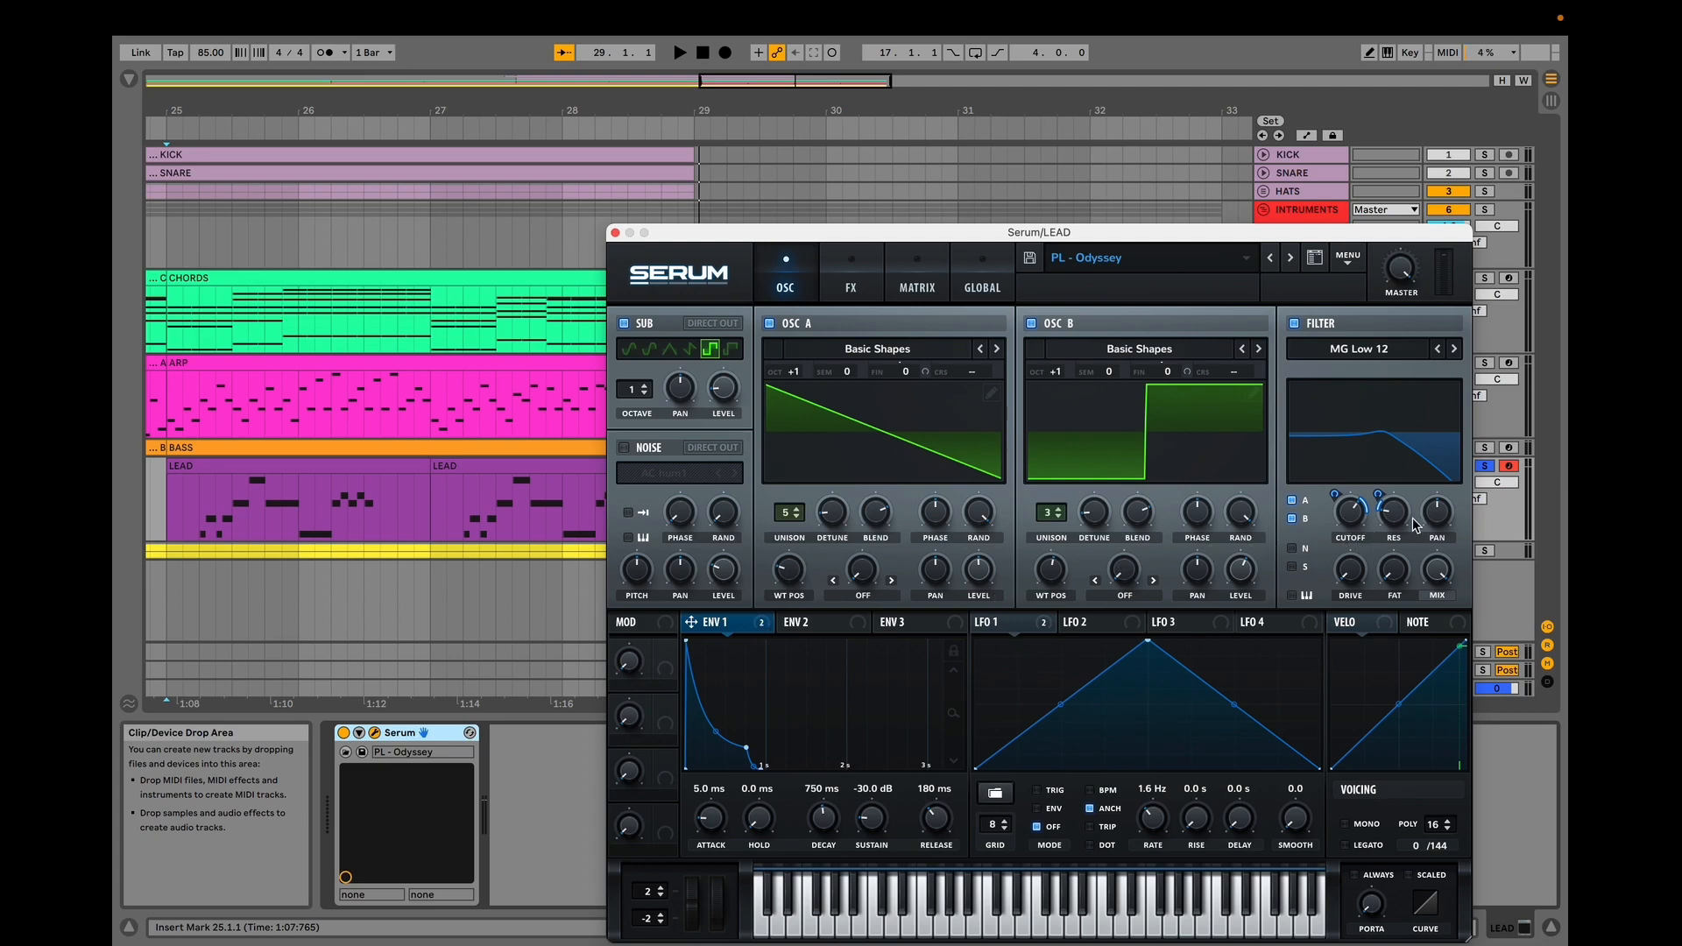
pyautogui.press('space')
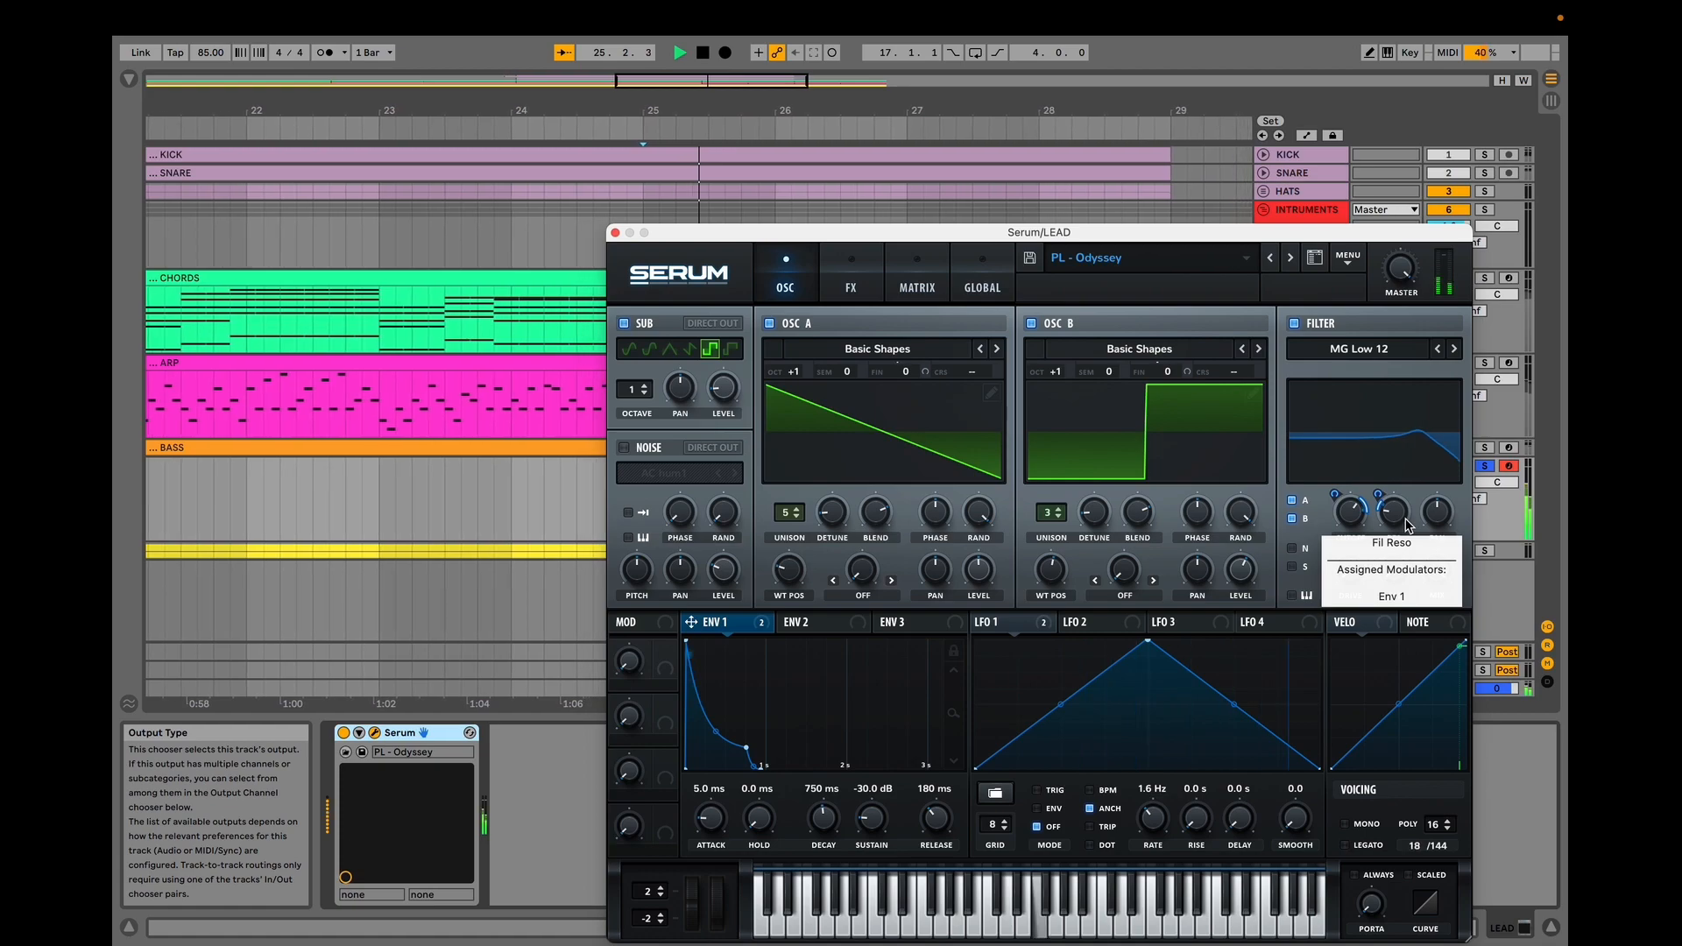
# Bypass all destinations of the LEAD patch's first envelope, then activate them again.
pyautogui.rightClick(728, 624)
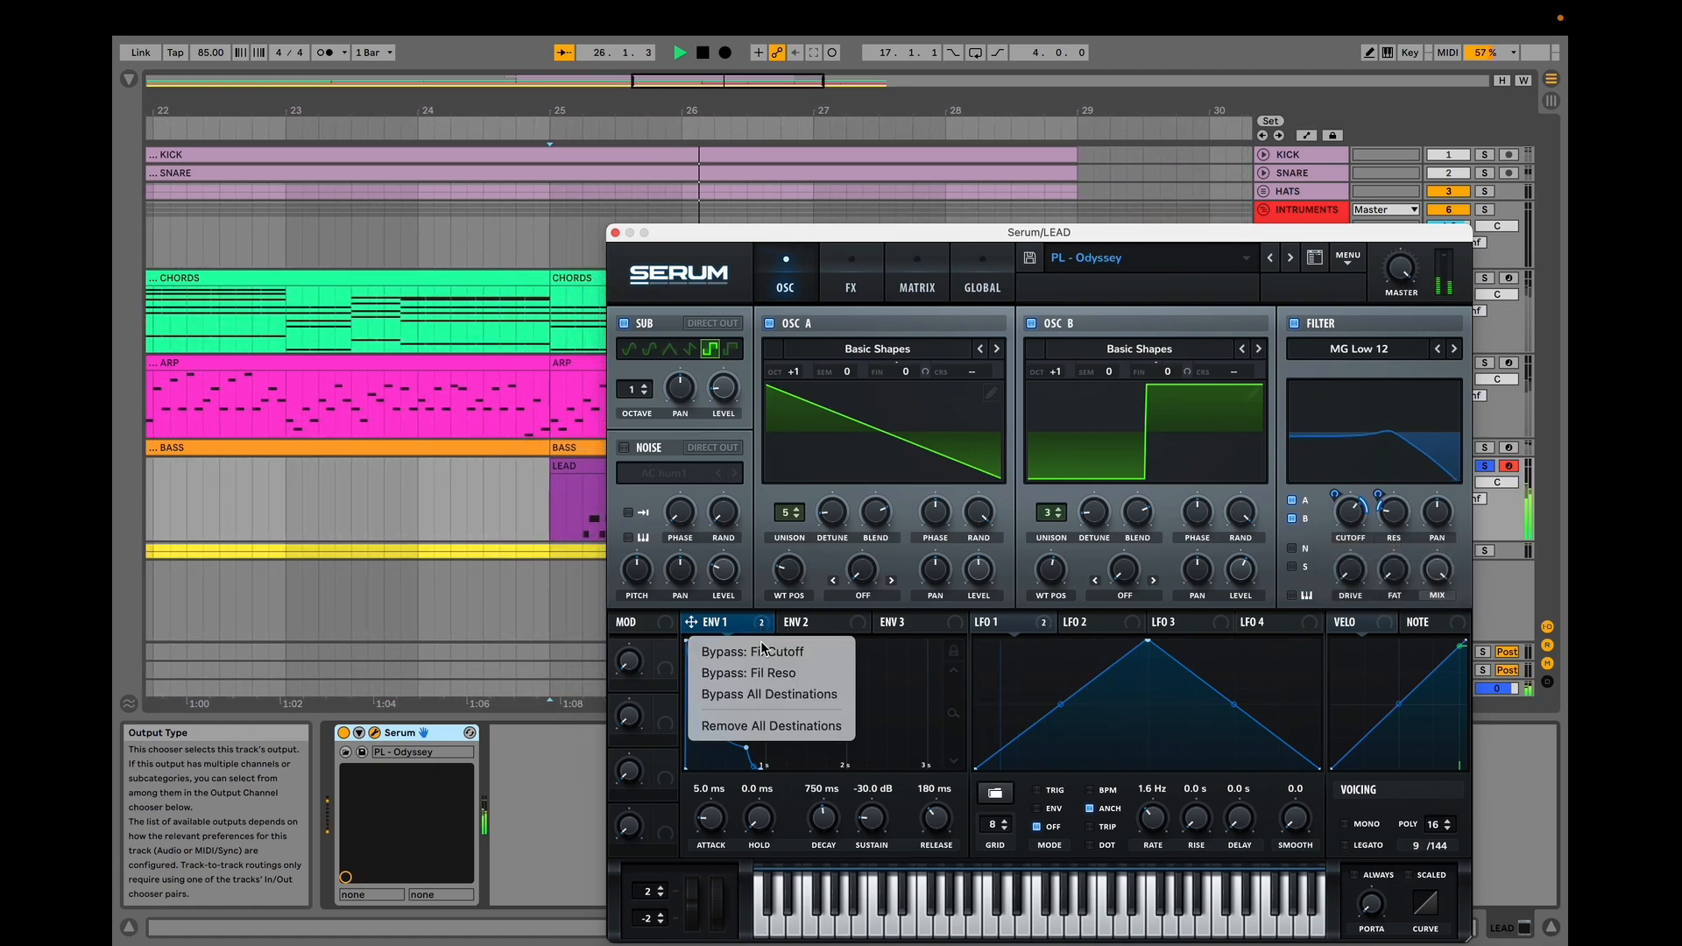
pyautogui.click(766, 694)
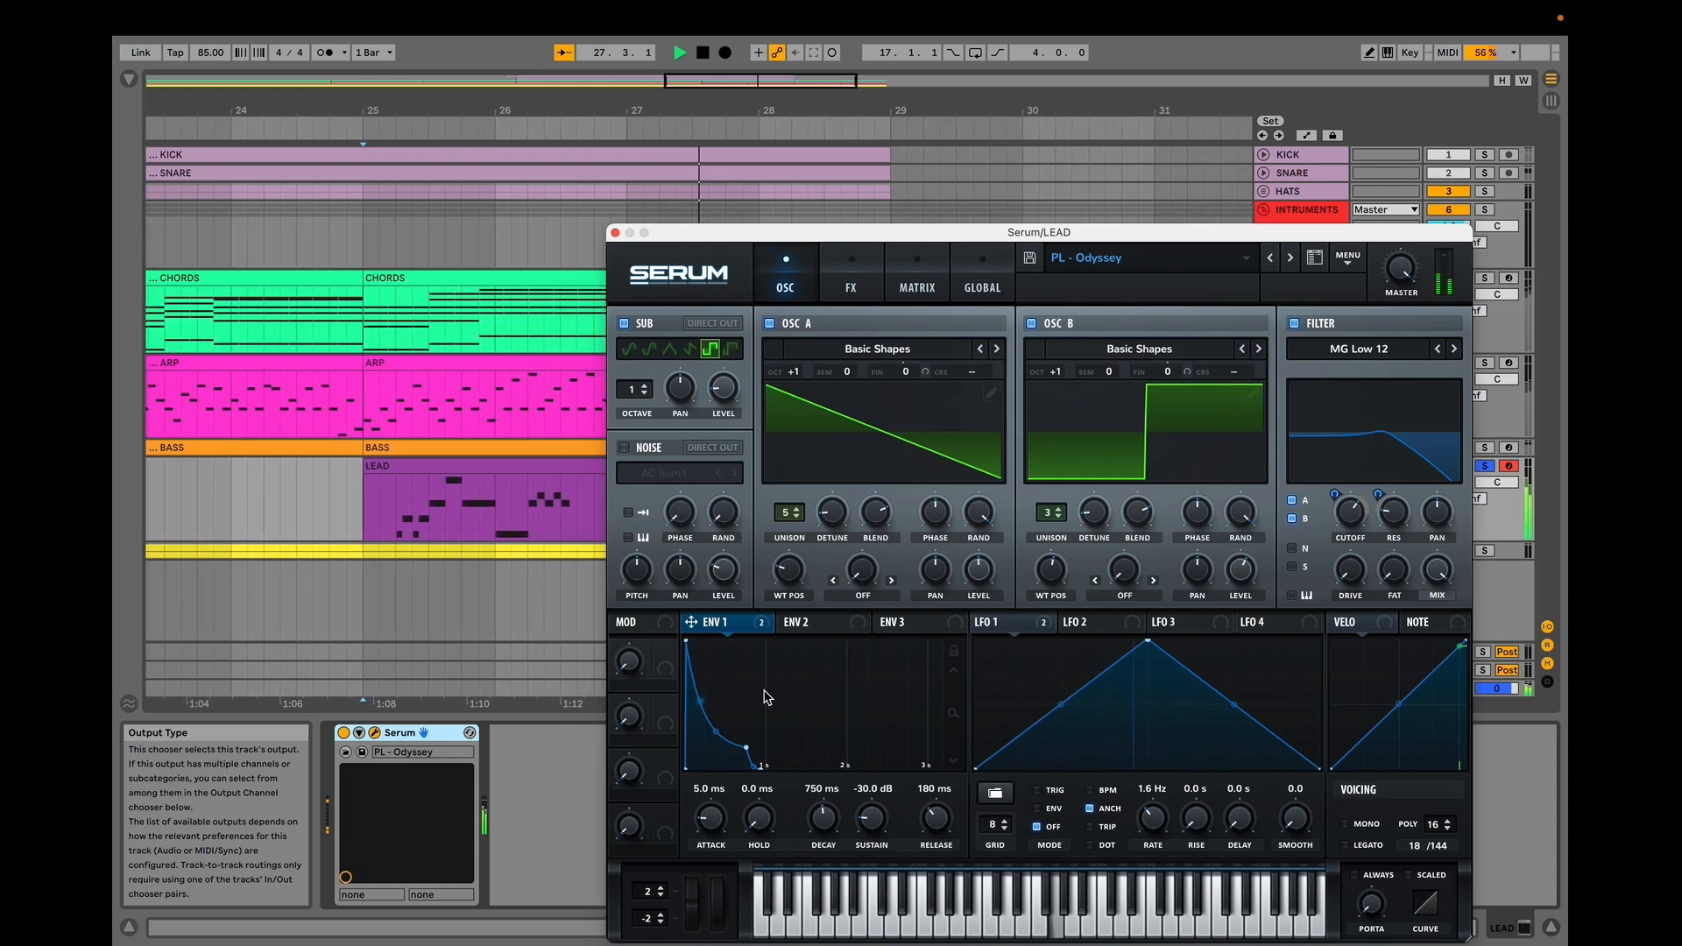
pyautogui.moveTo(750, 629)
pyautogui.rightClick(748, 629)
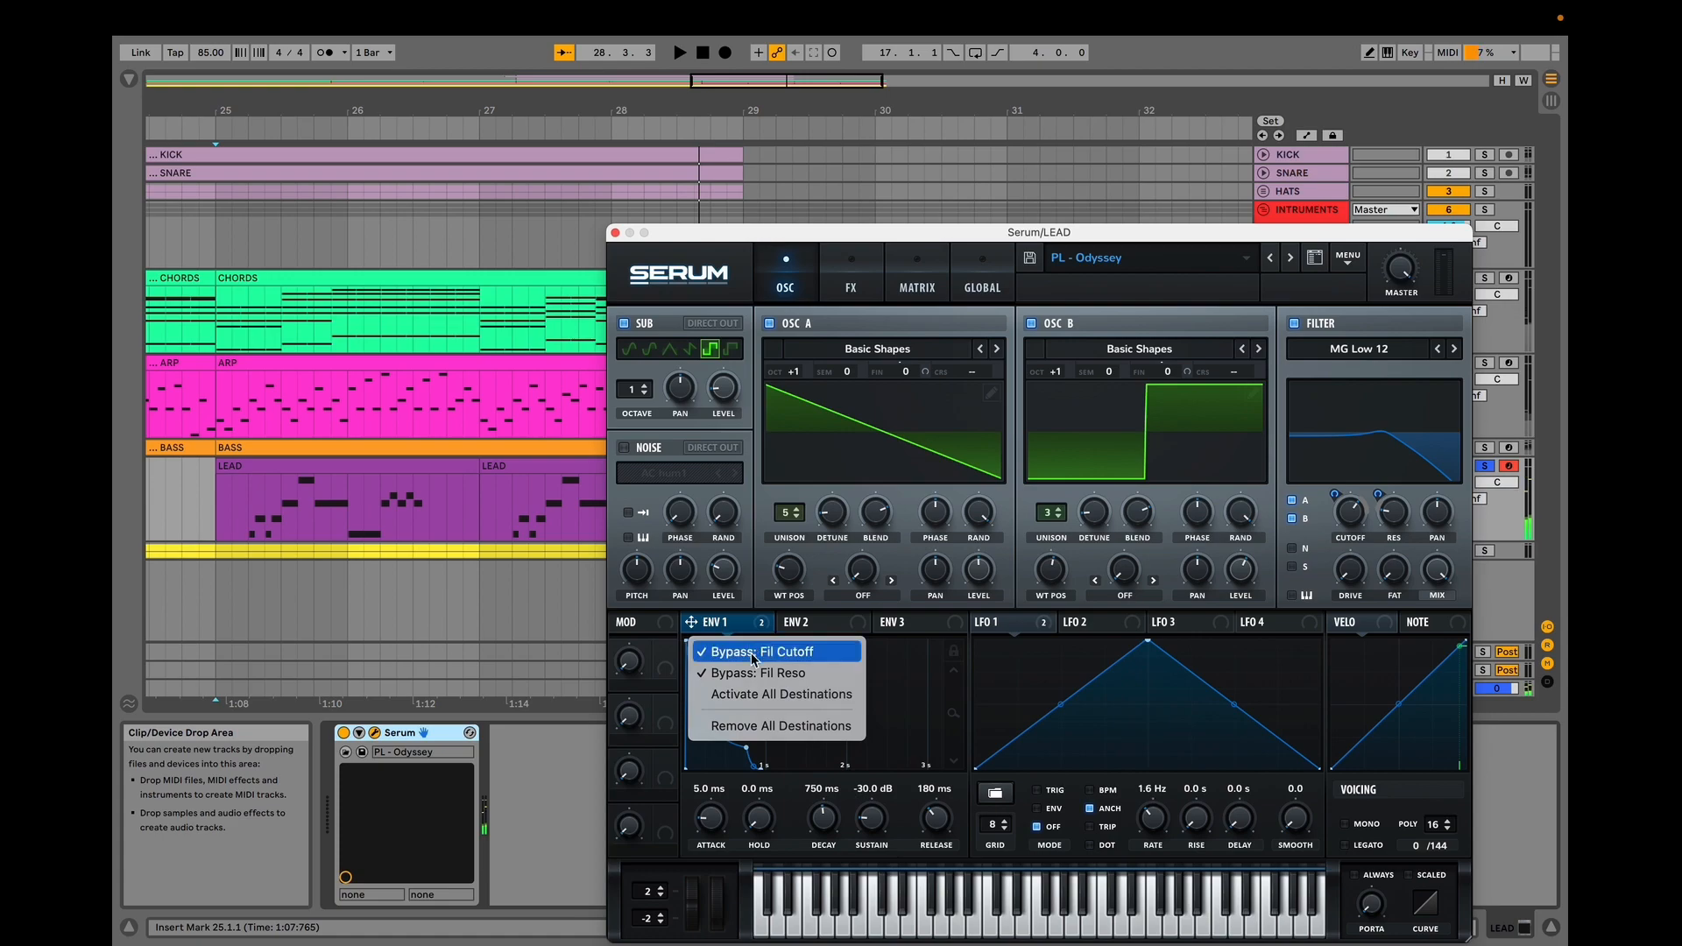
pyautogui.click(753, 692)
# Open the LEAD patch's effects and switch off Hyper/Dimension, Chorus, Delay, Reverb and EQ.
pyautogui.click(861, 274)
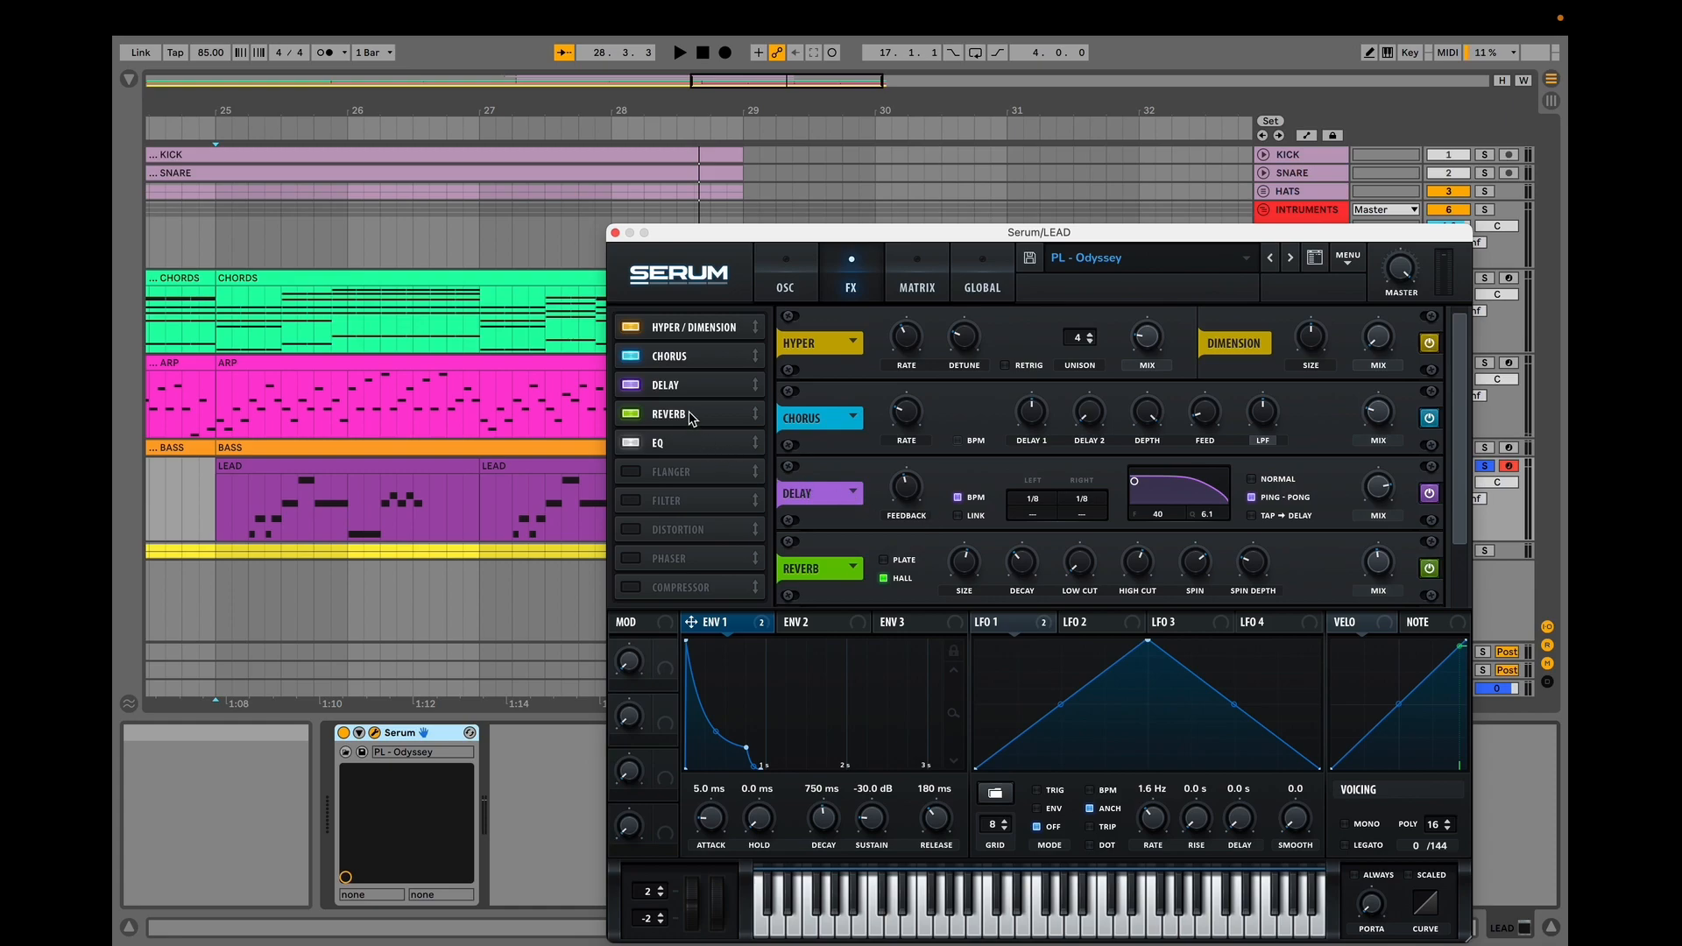
pyautogui.click(688, 443)
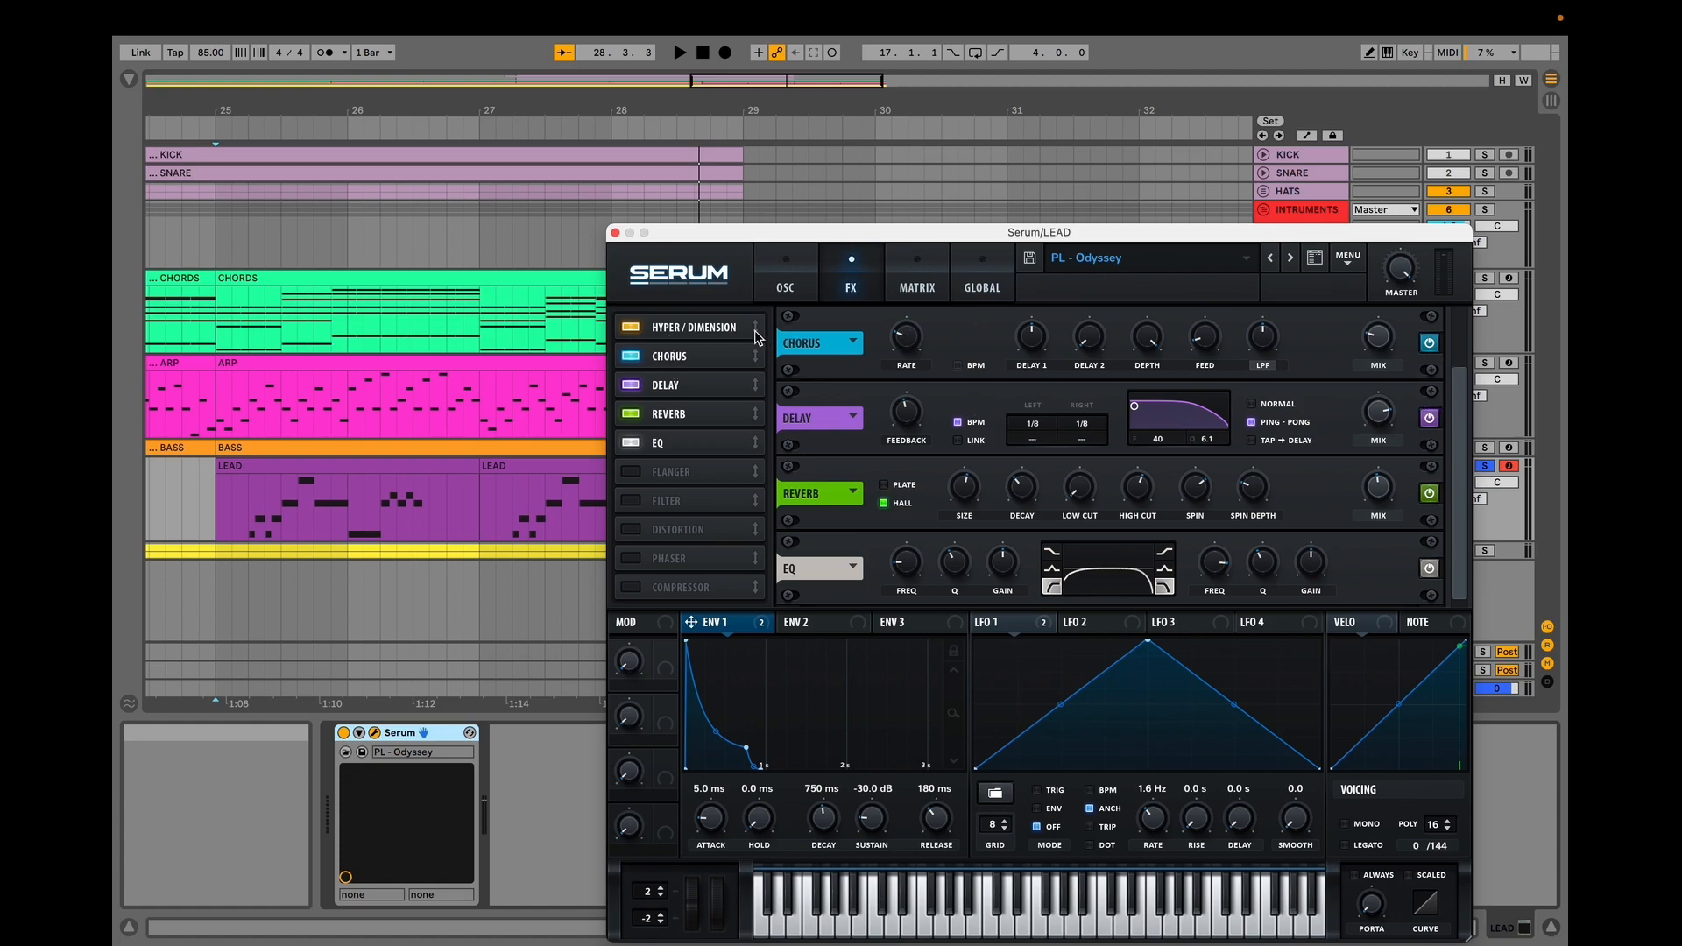
pyautogui.click(632, 327)
pyautogui.click(631, 356)
pyautogui.click(631, 385)
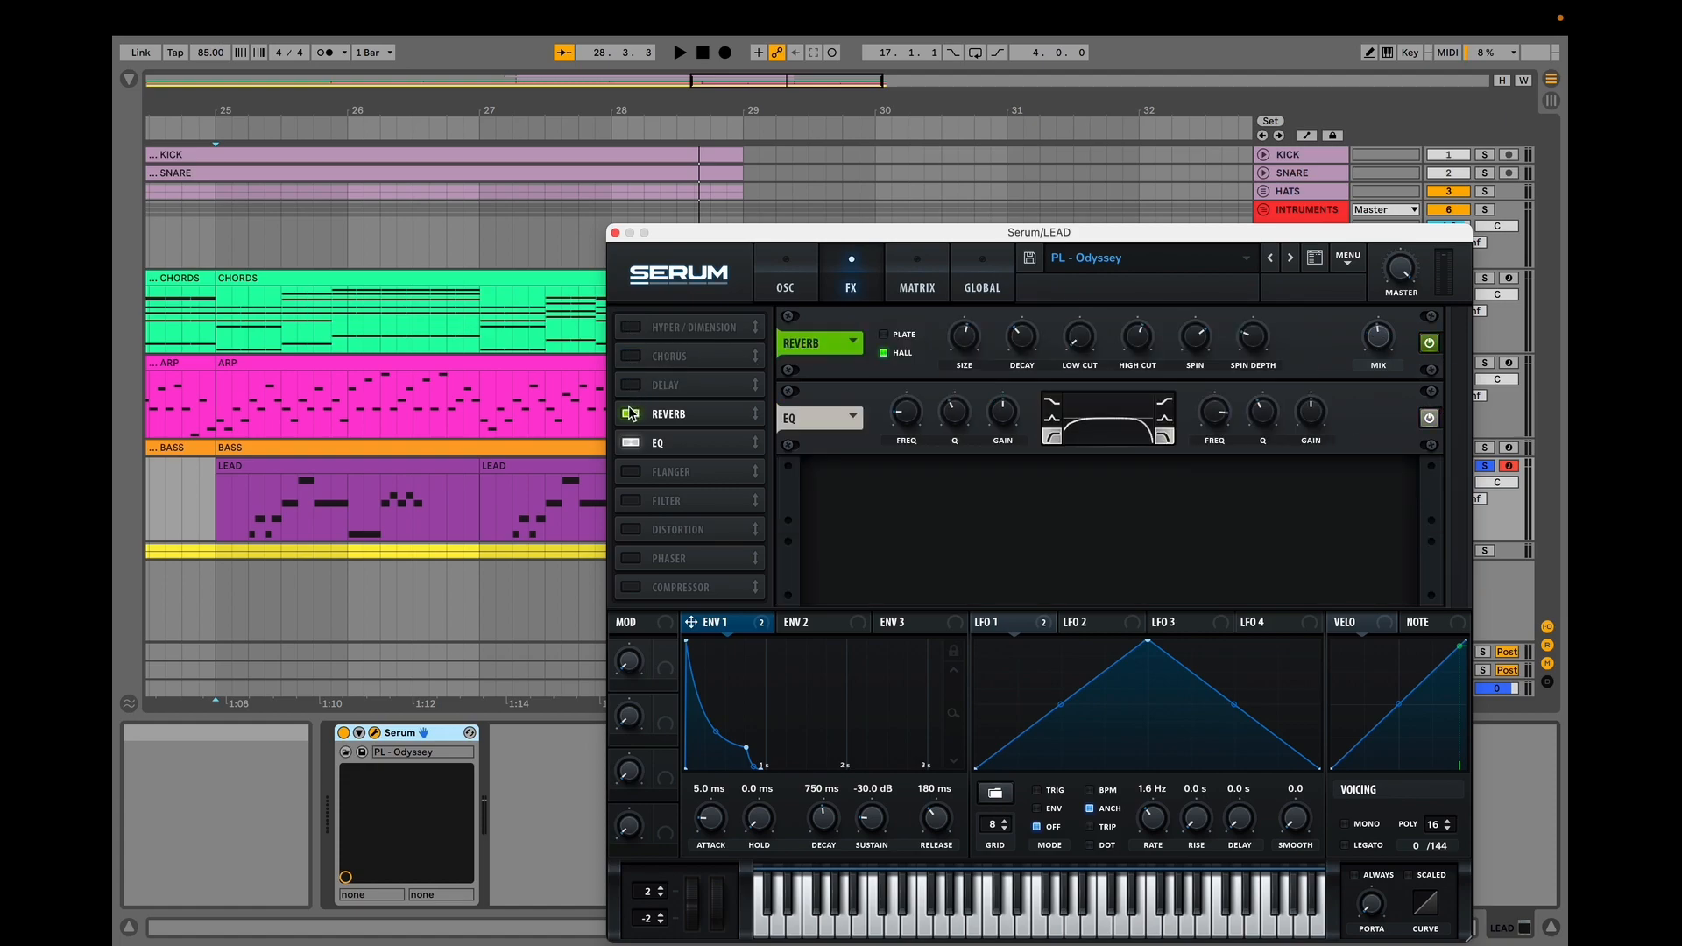
pyautogui.click(631, 413)
pyautogui.click(631, 443)
pyautogui.press('space')
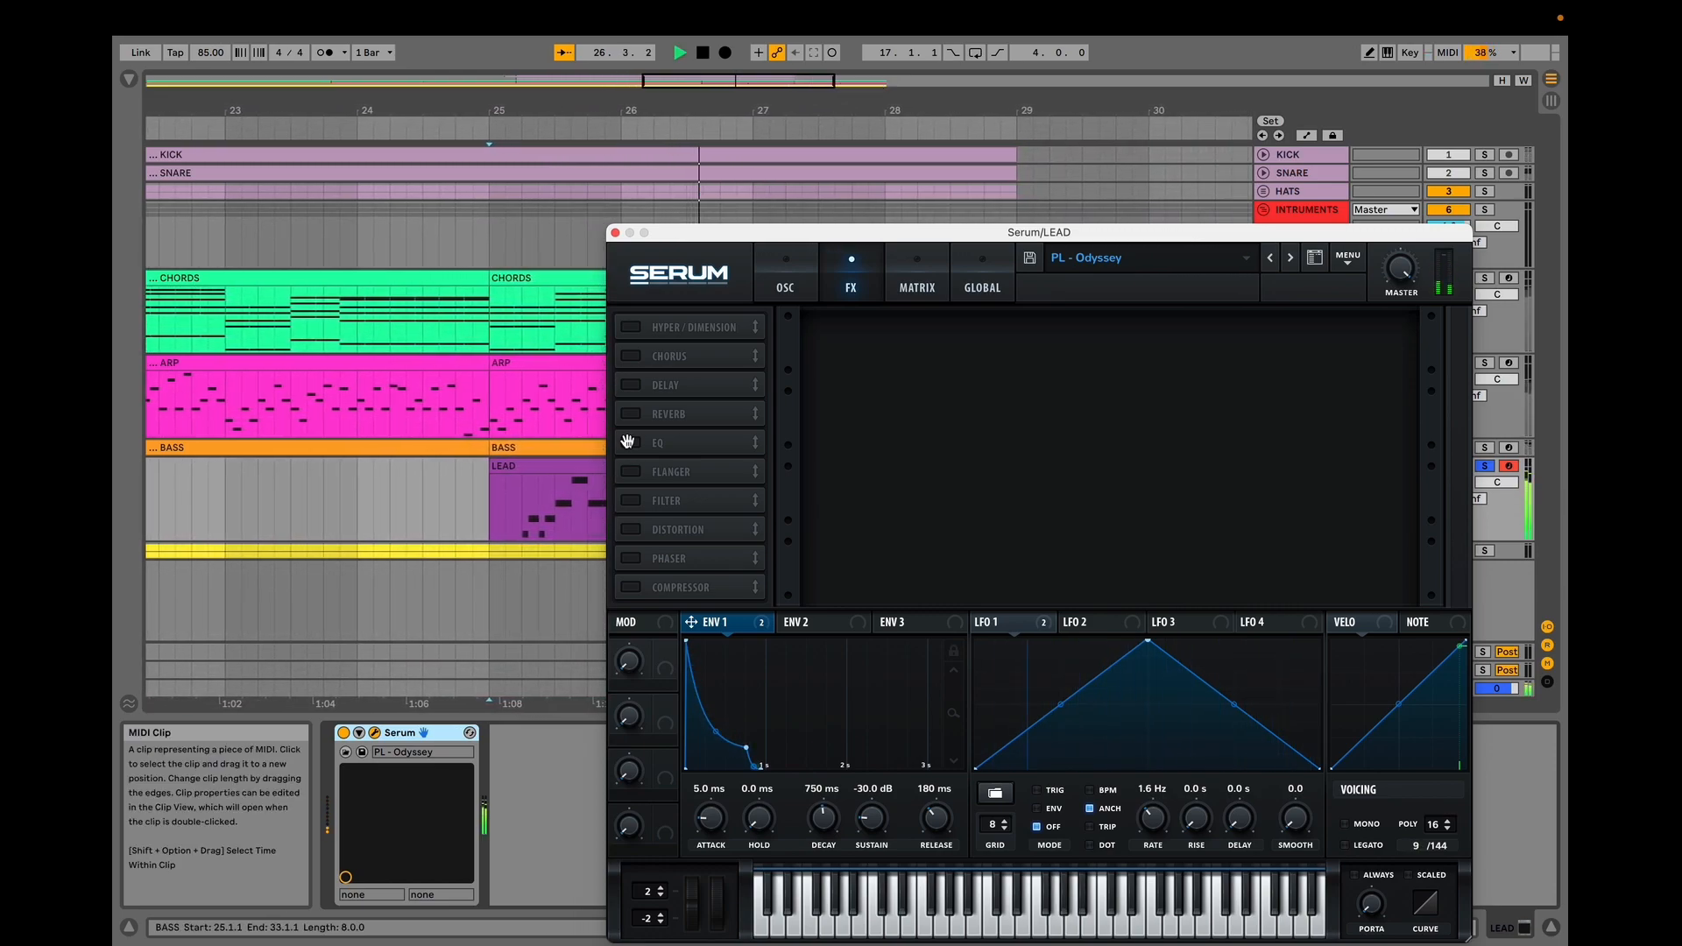
# Switch the EQ, Reverb, Delay, Chorus and Hyper/Dimension effects back on and toggle playback.
pyautogui.click(629, 443)
pyautogui.click(631, 413)
pyautogui.click(630, 384)
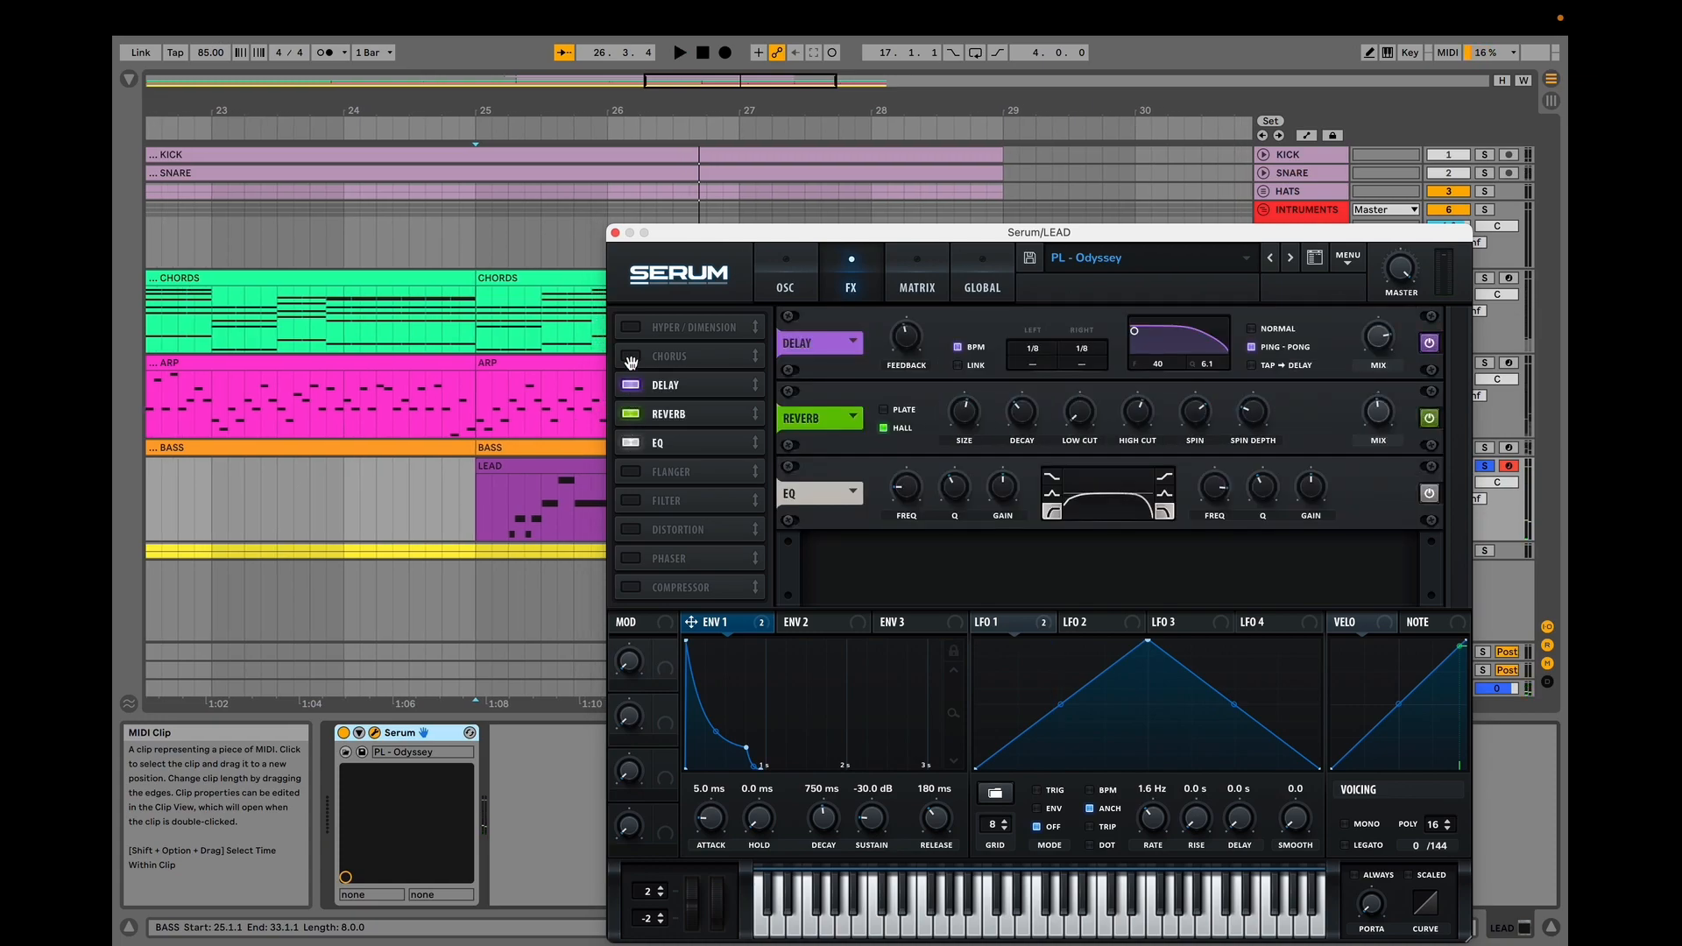
pyautogui.click(630, 356)
pyautogui.click(630, 327)
pyautogui.press('space')
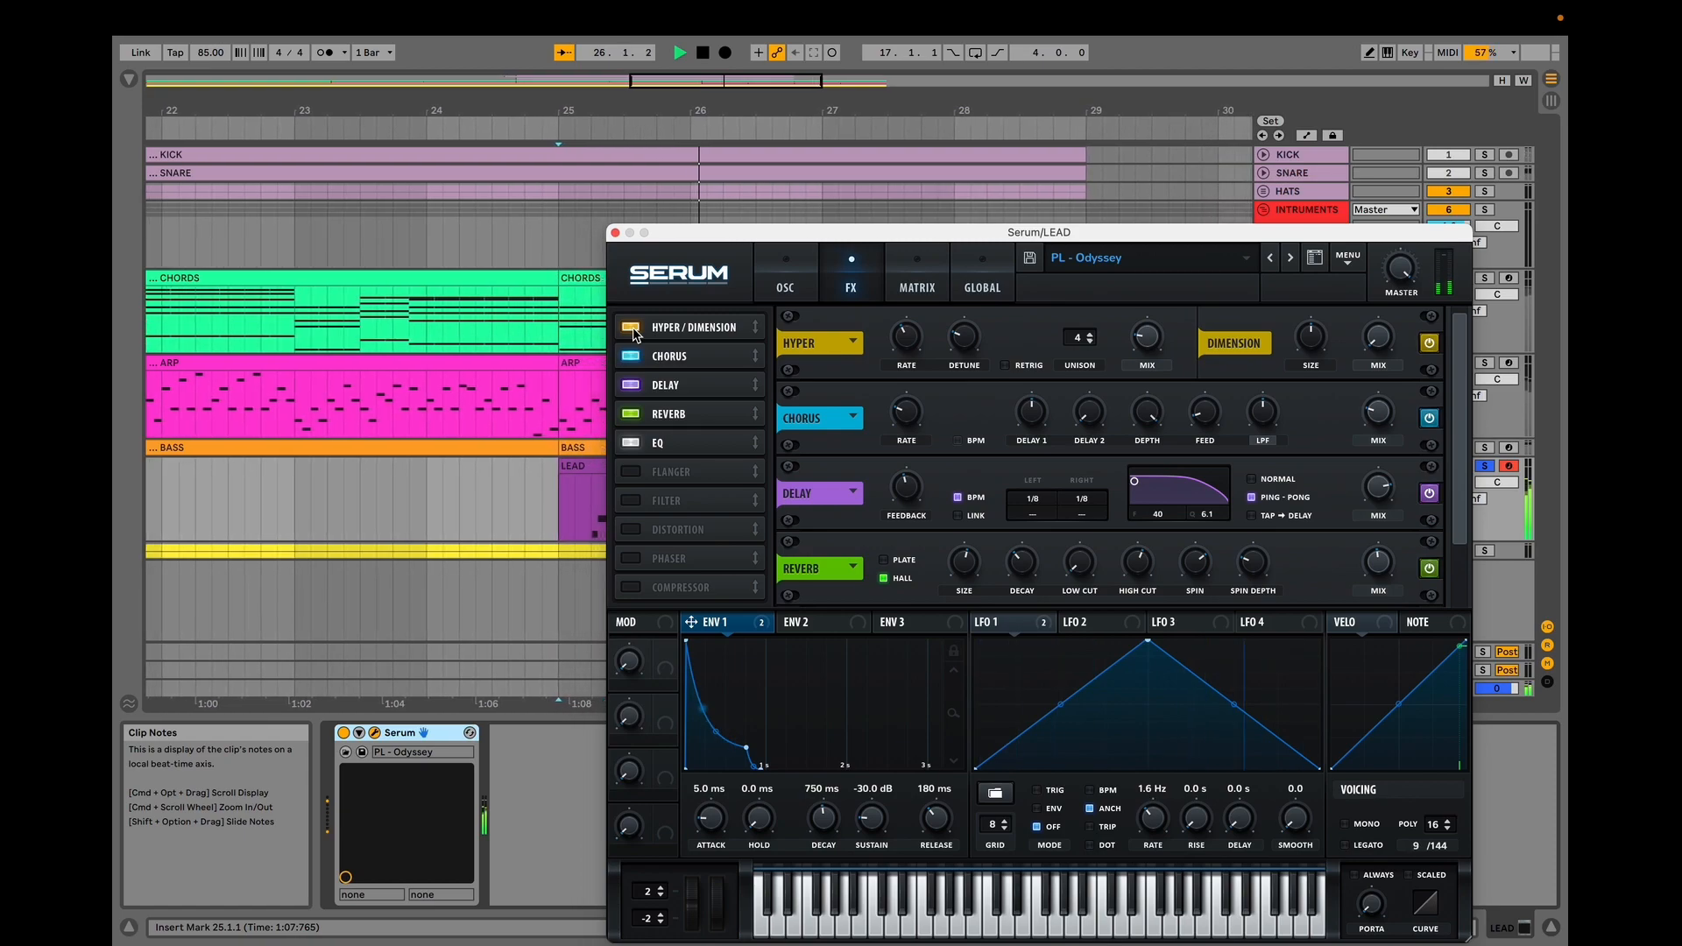
pyautogui.press('space')
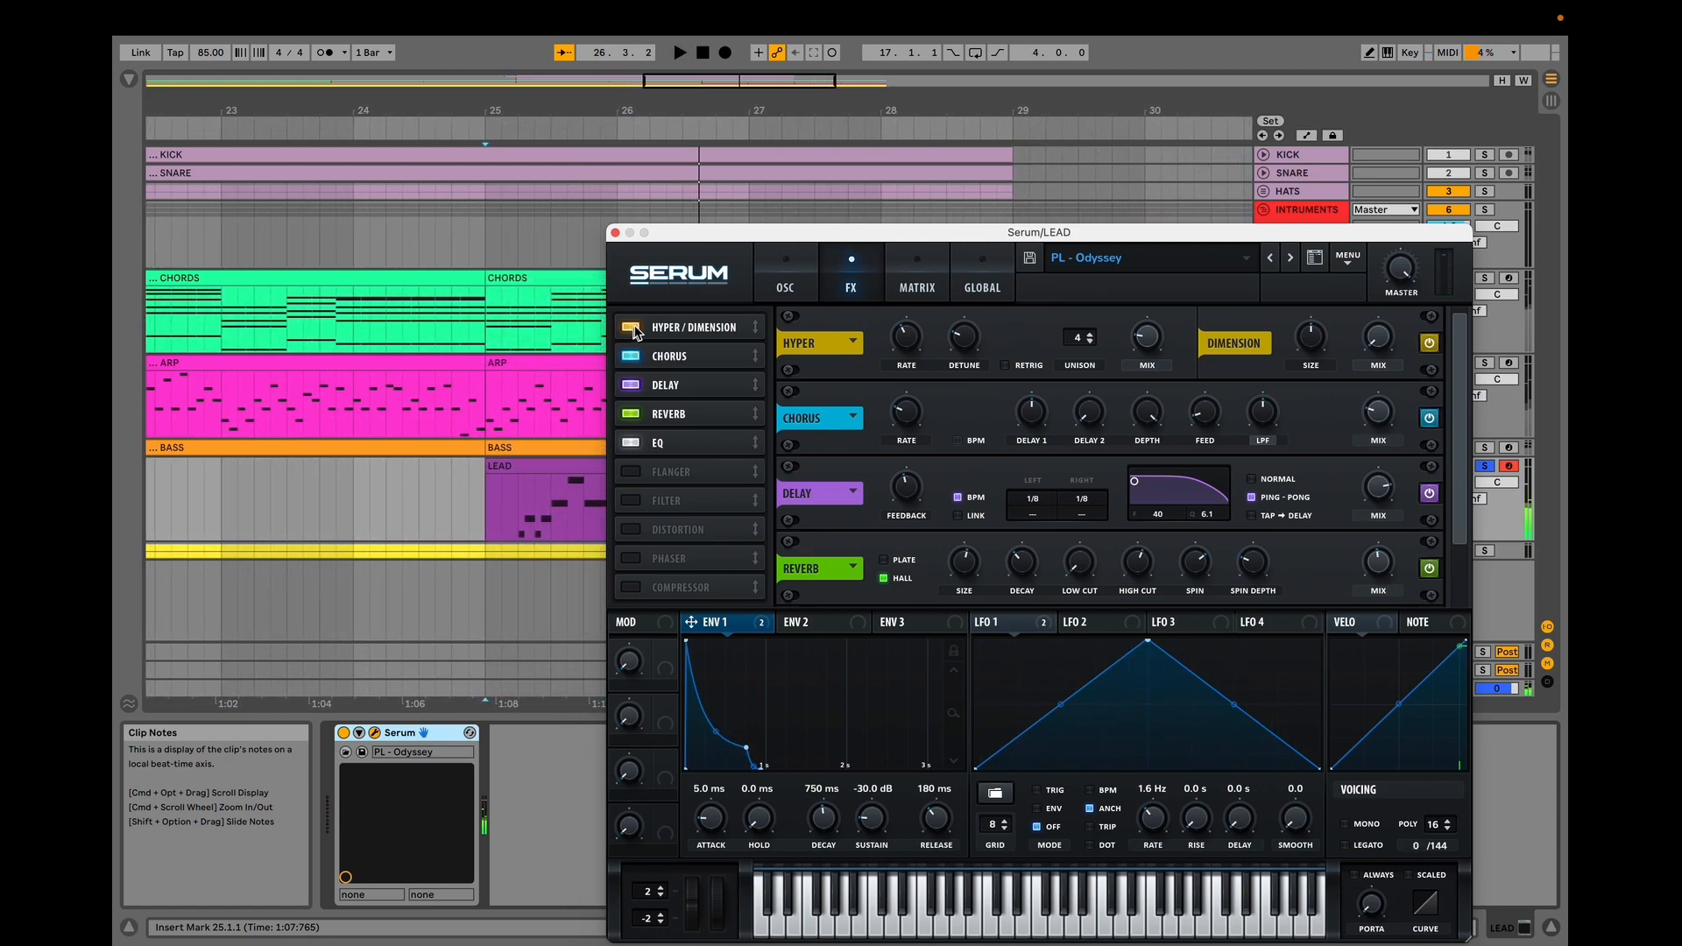
# Close the synth window, solo the HATS, SNARE and KICK tracks, and start playback.
pyautogui.click(614, 233)
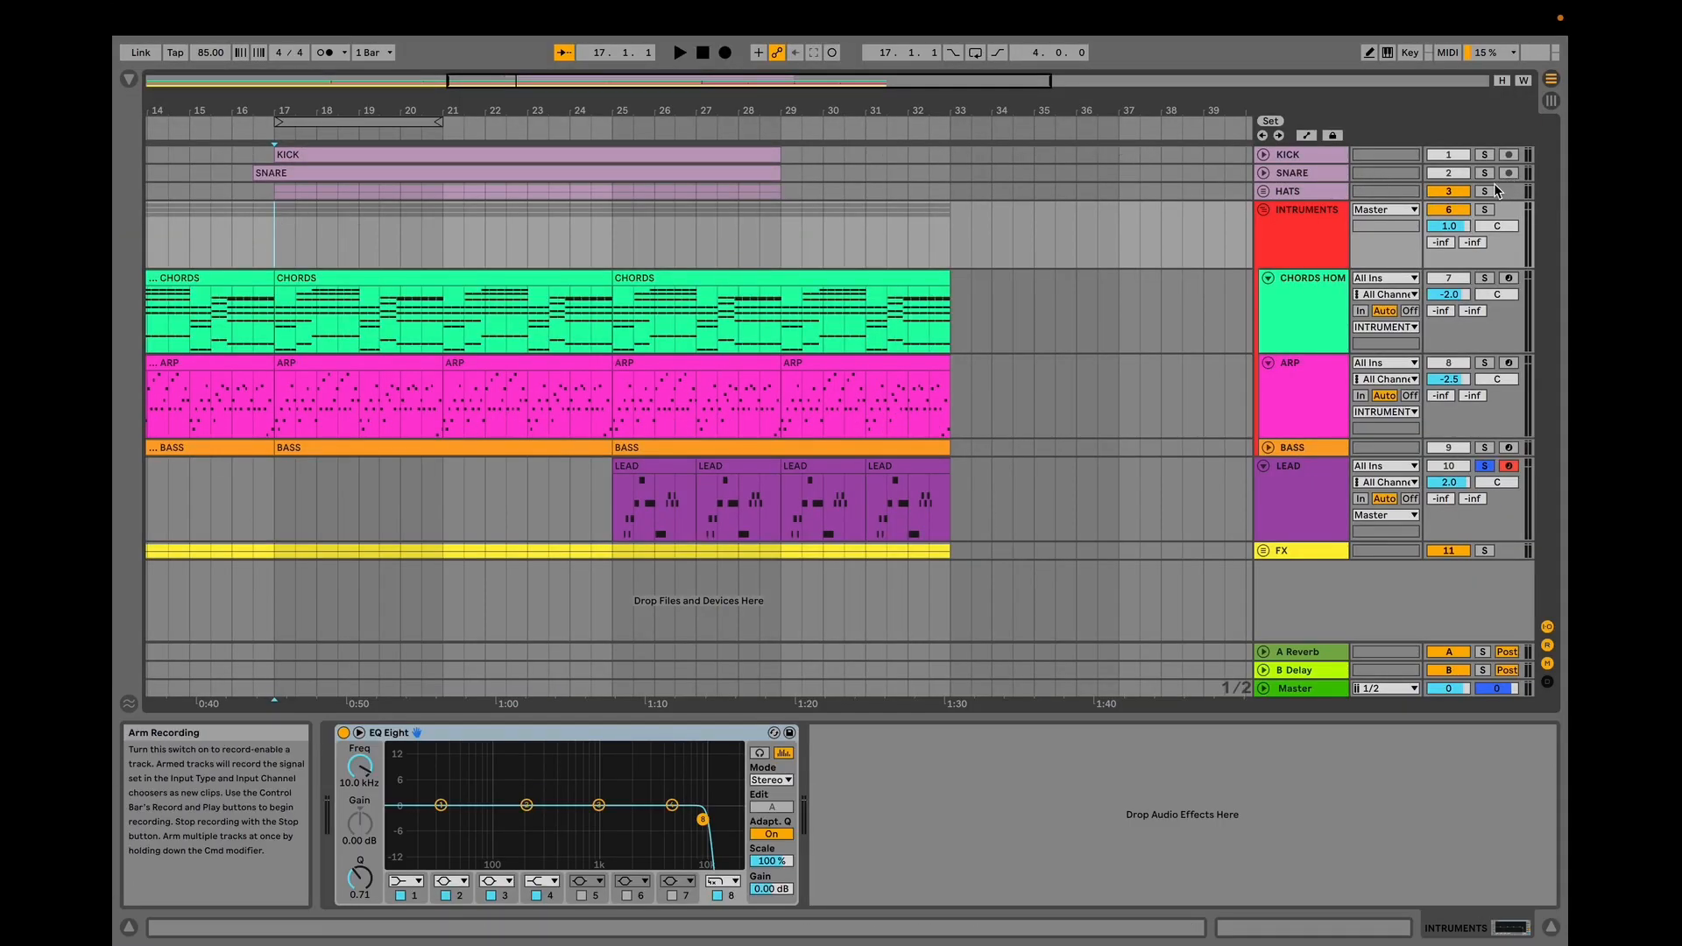
pyautogui.click(1488, 190)
pyautogui.keyDown('super'); pyautogui.click(1486, 172); pyautogui.keyUp('super')
pyautogui.keyDown('super'); pyautogui.click(1486, 156); pyautogui.keyUp('super')
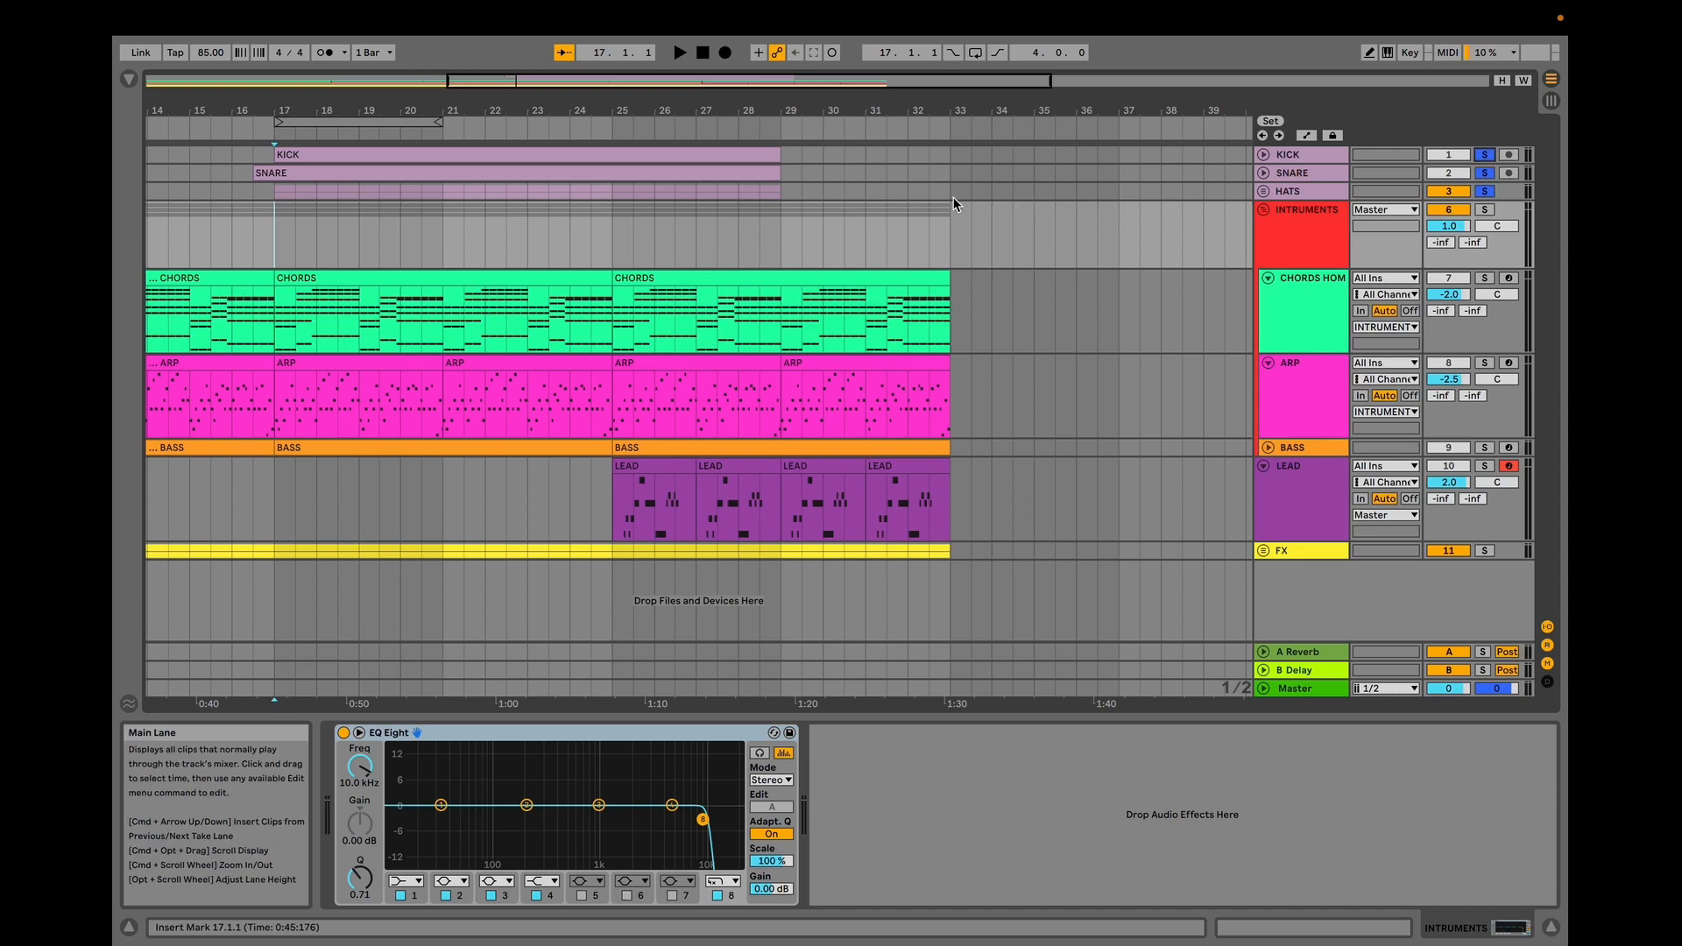
pyautogui.press('space')
# Zoom into the arrangement and unfold the KICK track while toggling playback.
pyautogui.moveTo(769, 107); pyautogui.dragTo(770, 149)
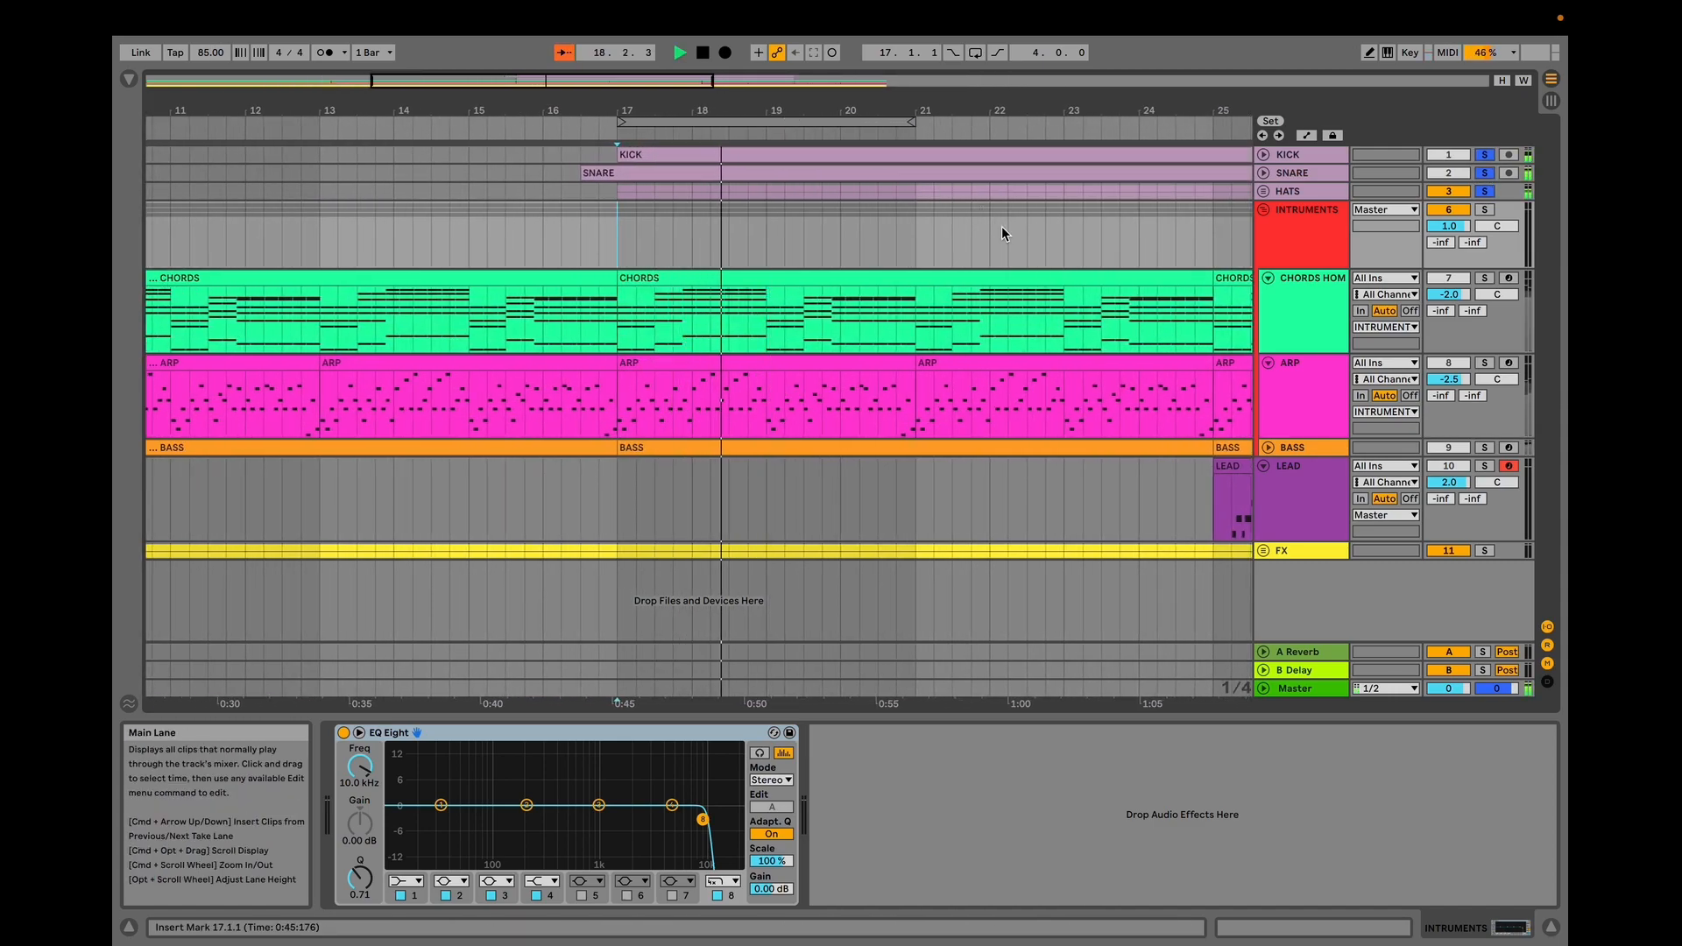
pyautogui.click(1263, 154)
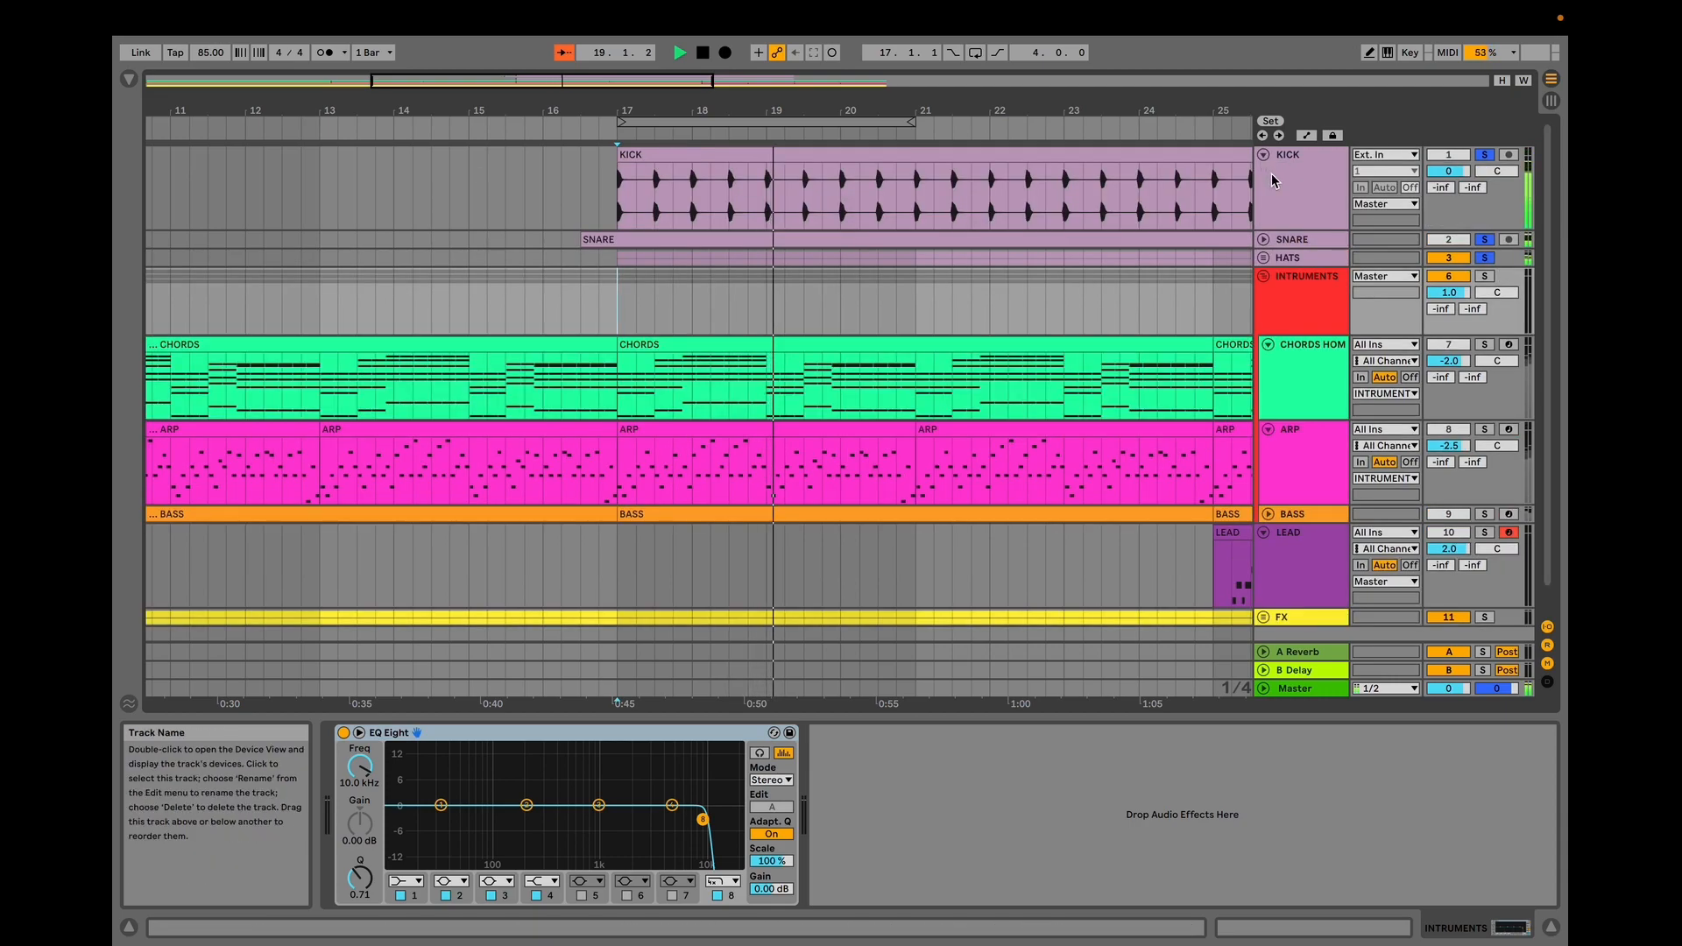
pyautogui.press('space')
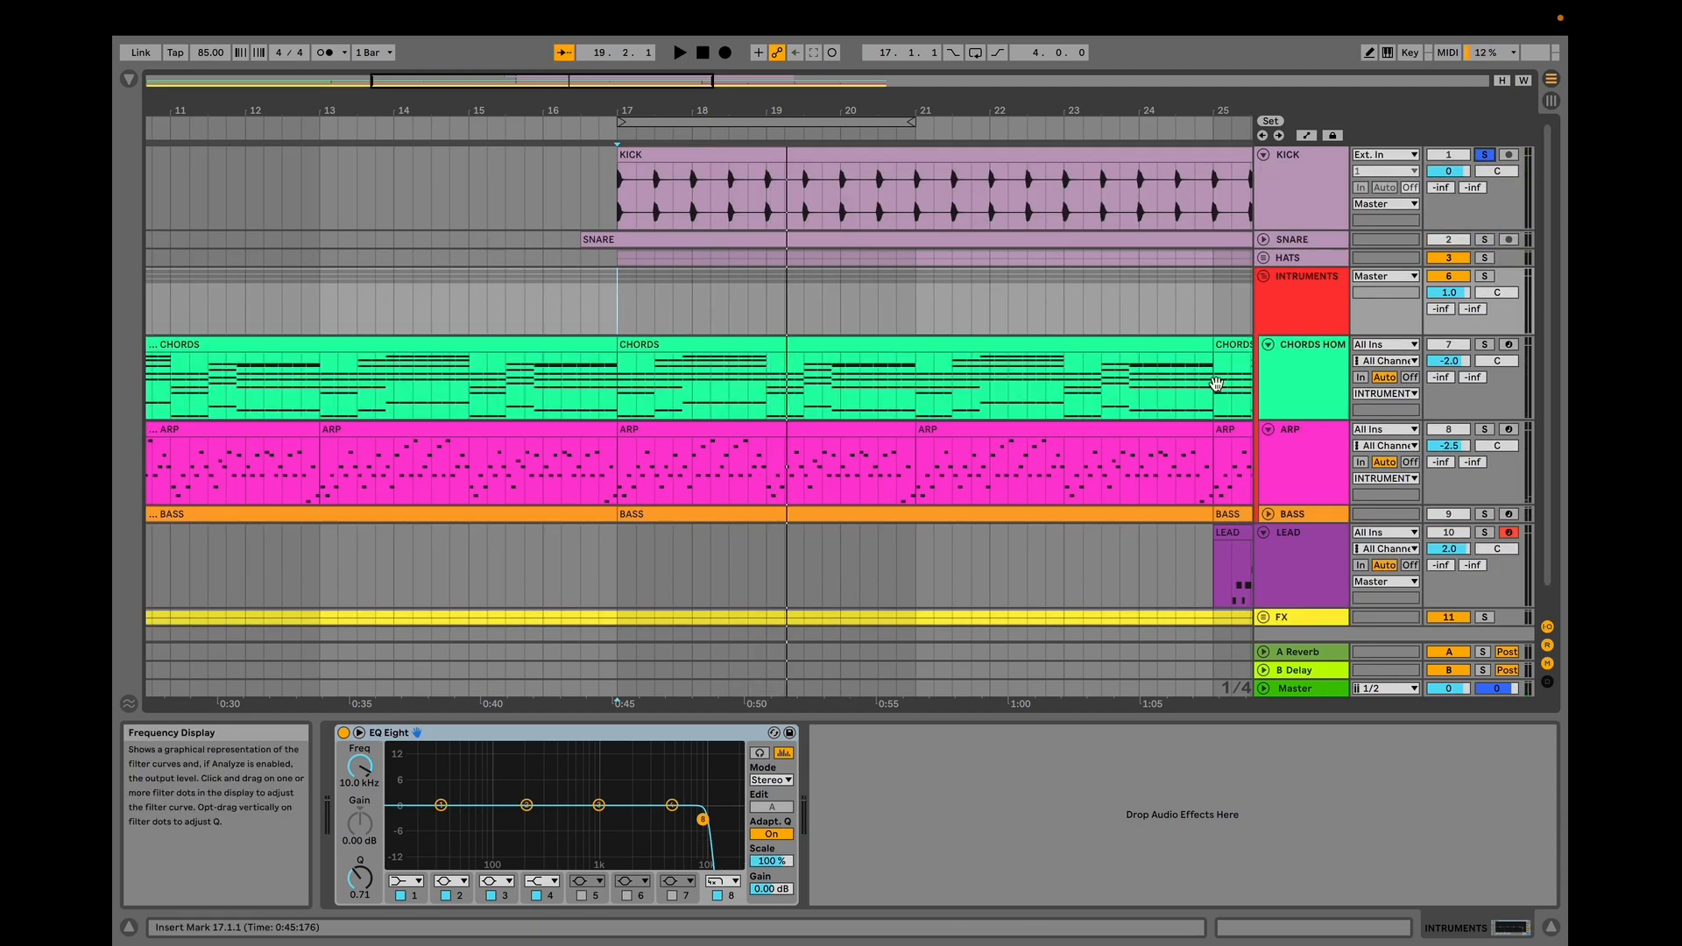
# Select the KICK track, solo only the SNARE track, and toggle playback.
pyautogui.click(1293, 193)
pyautogui.press('space')
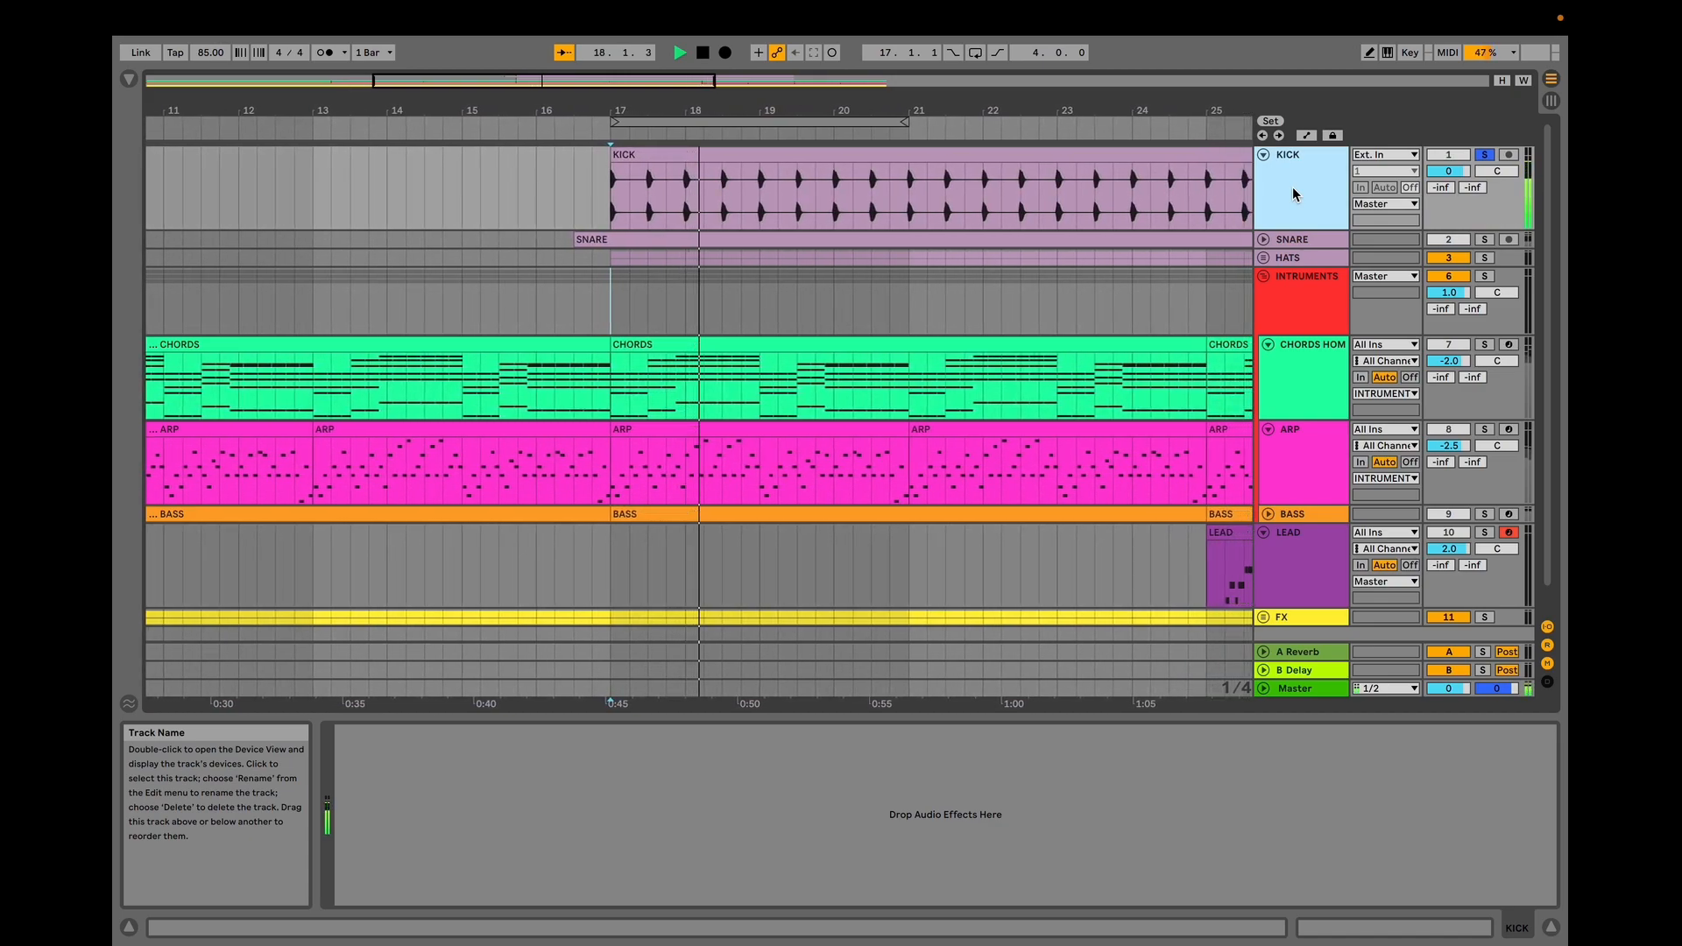
pyautogui.click(1485, 240)
pyautogui.press('space')
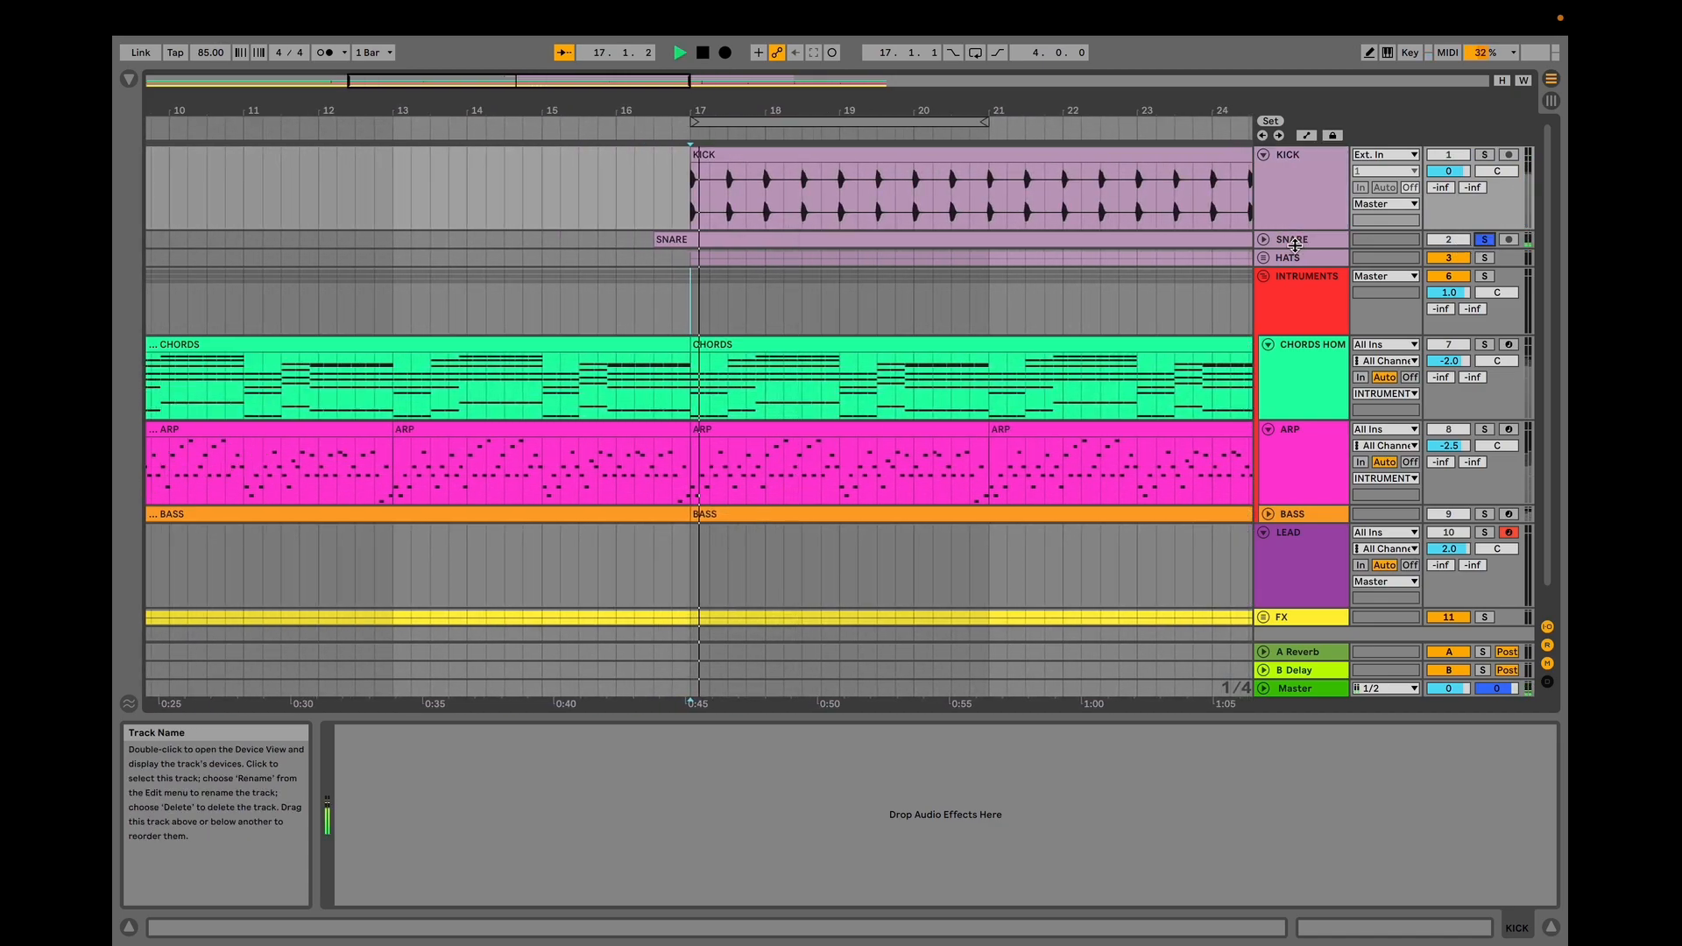
# Unfold the SNARE track and expand its EQ Eight and Reverb devices.
pyautogui.click(1263, 241)
pyautogui.click(1281, 248)
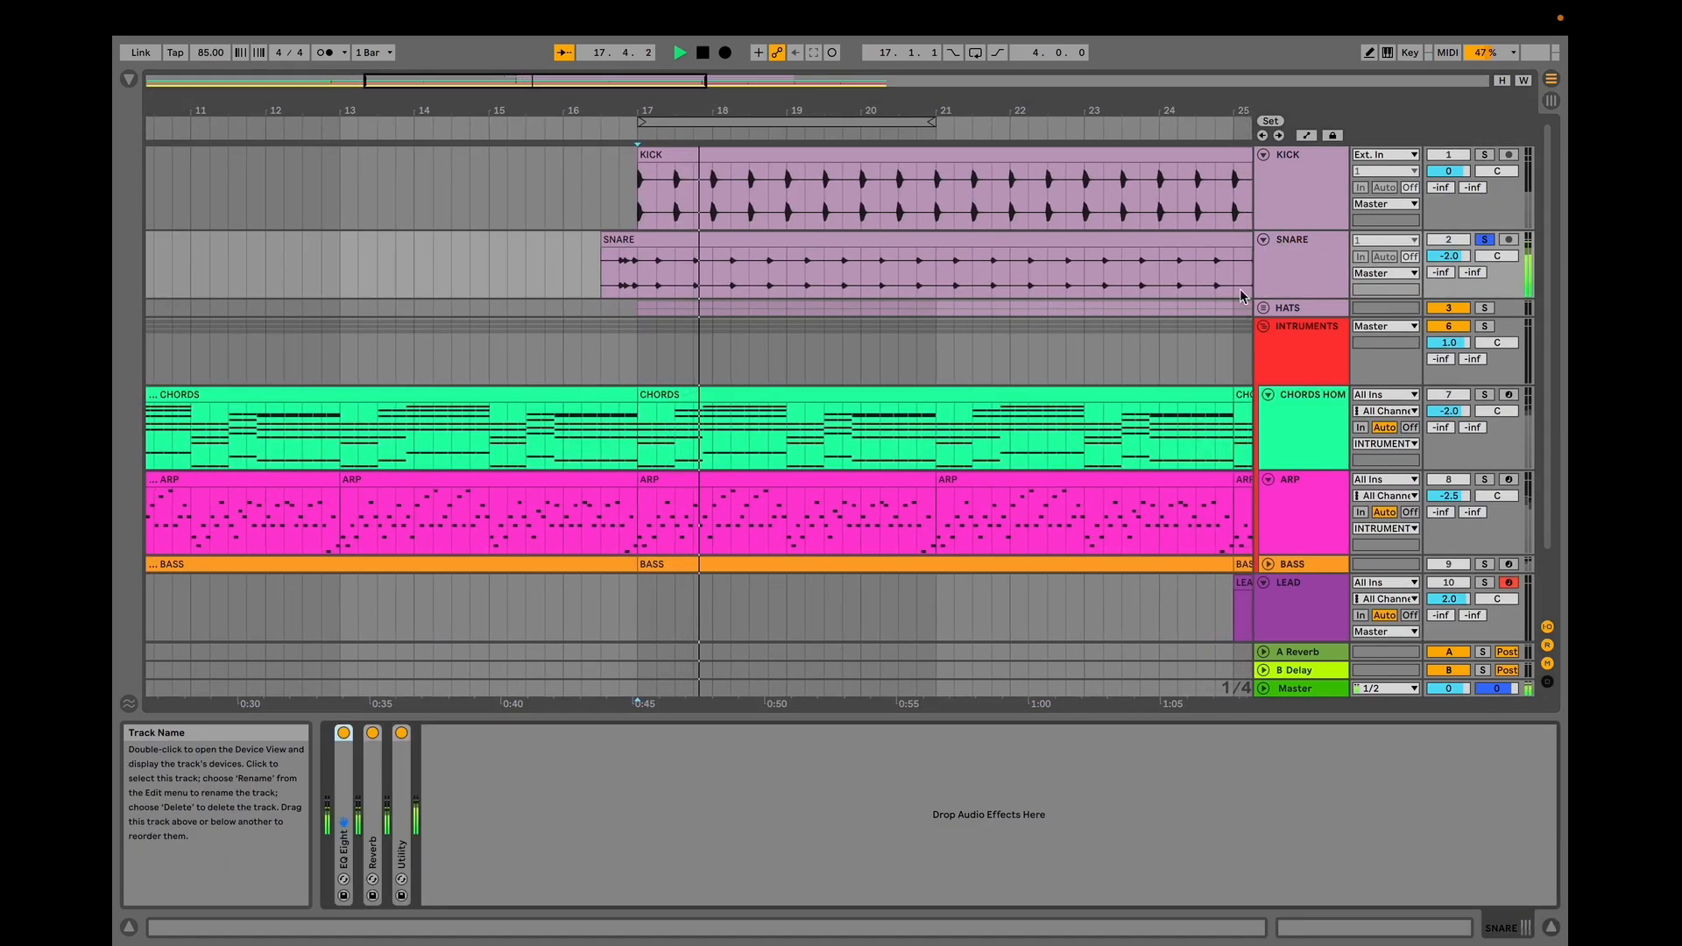
pyautogui.doubleClick(349, 788)
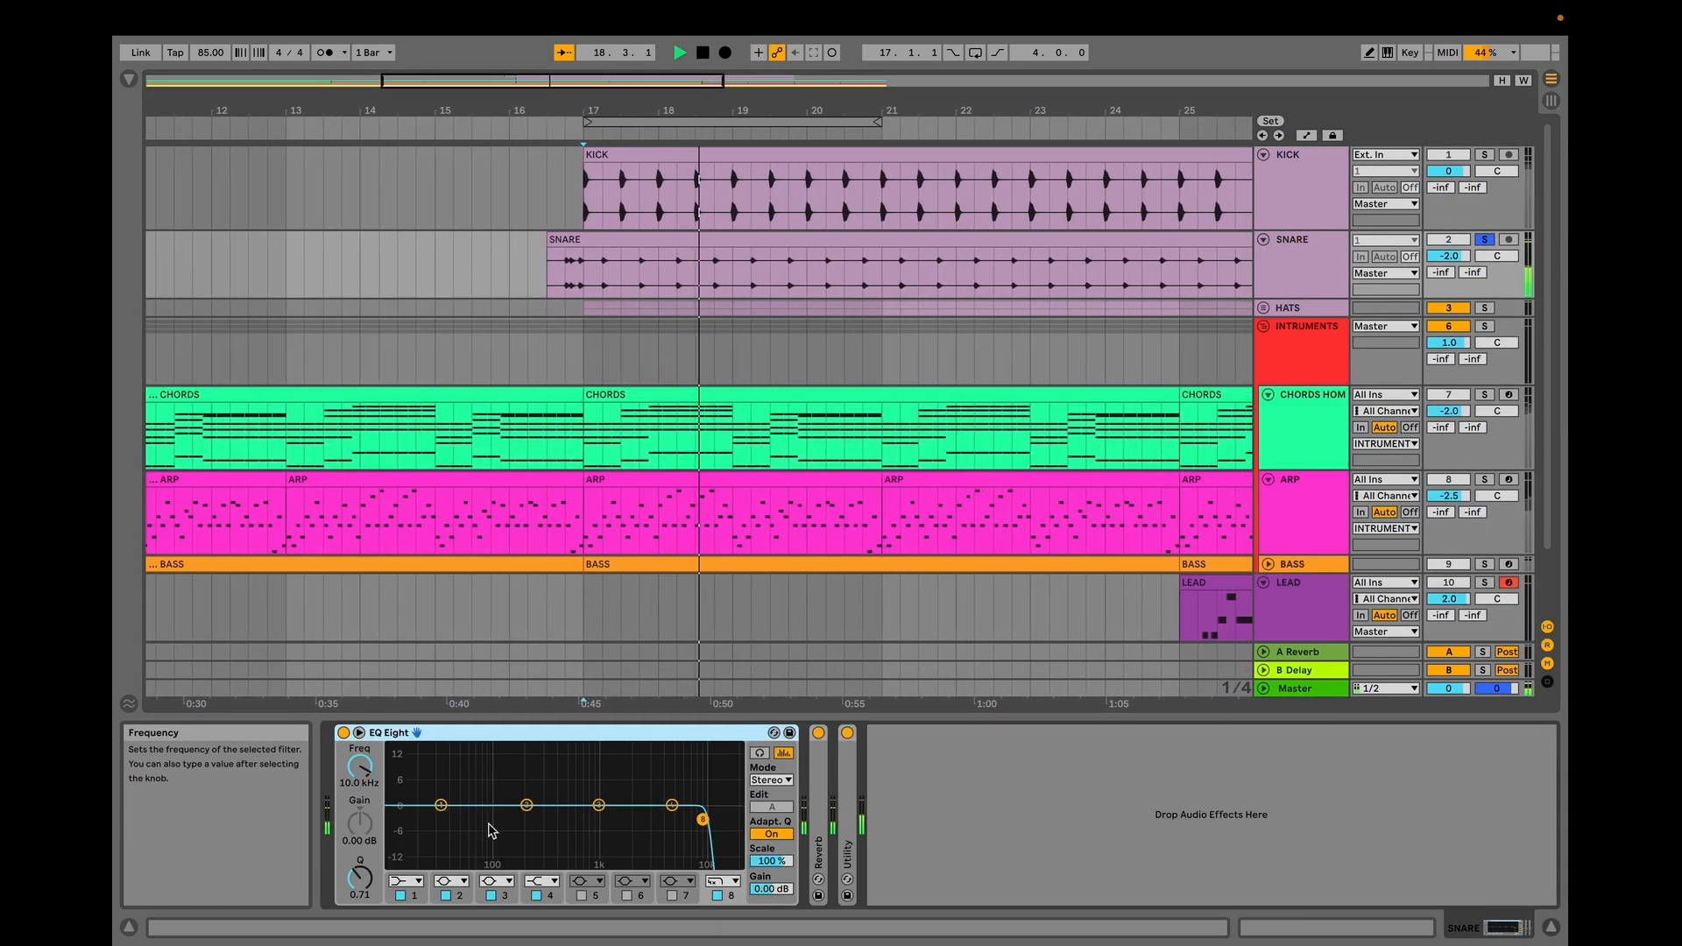
pyautogui.doubleClick(818, 803)
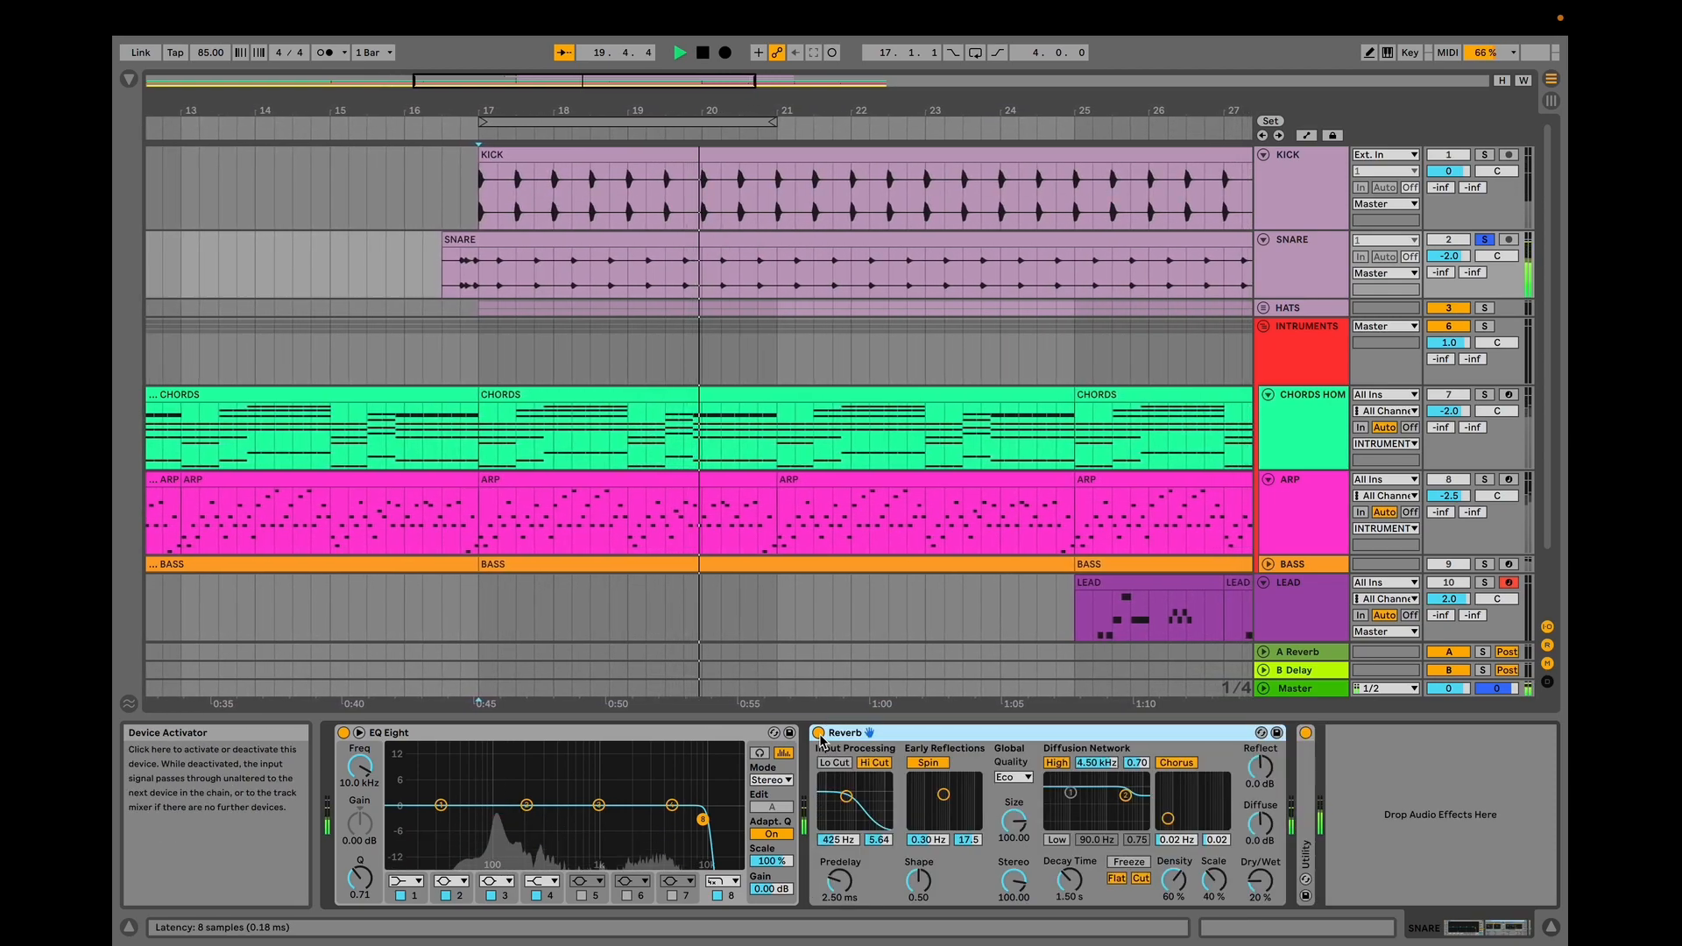
# Switch the snare's Reverb off and back on, then toggle playback.
pyautogui.click(820, 736)
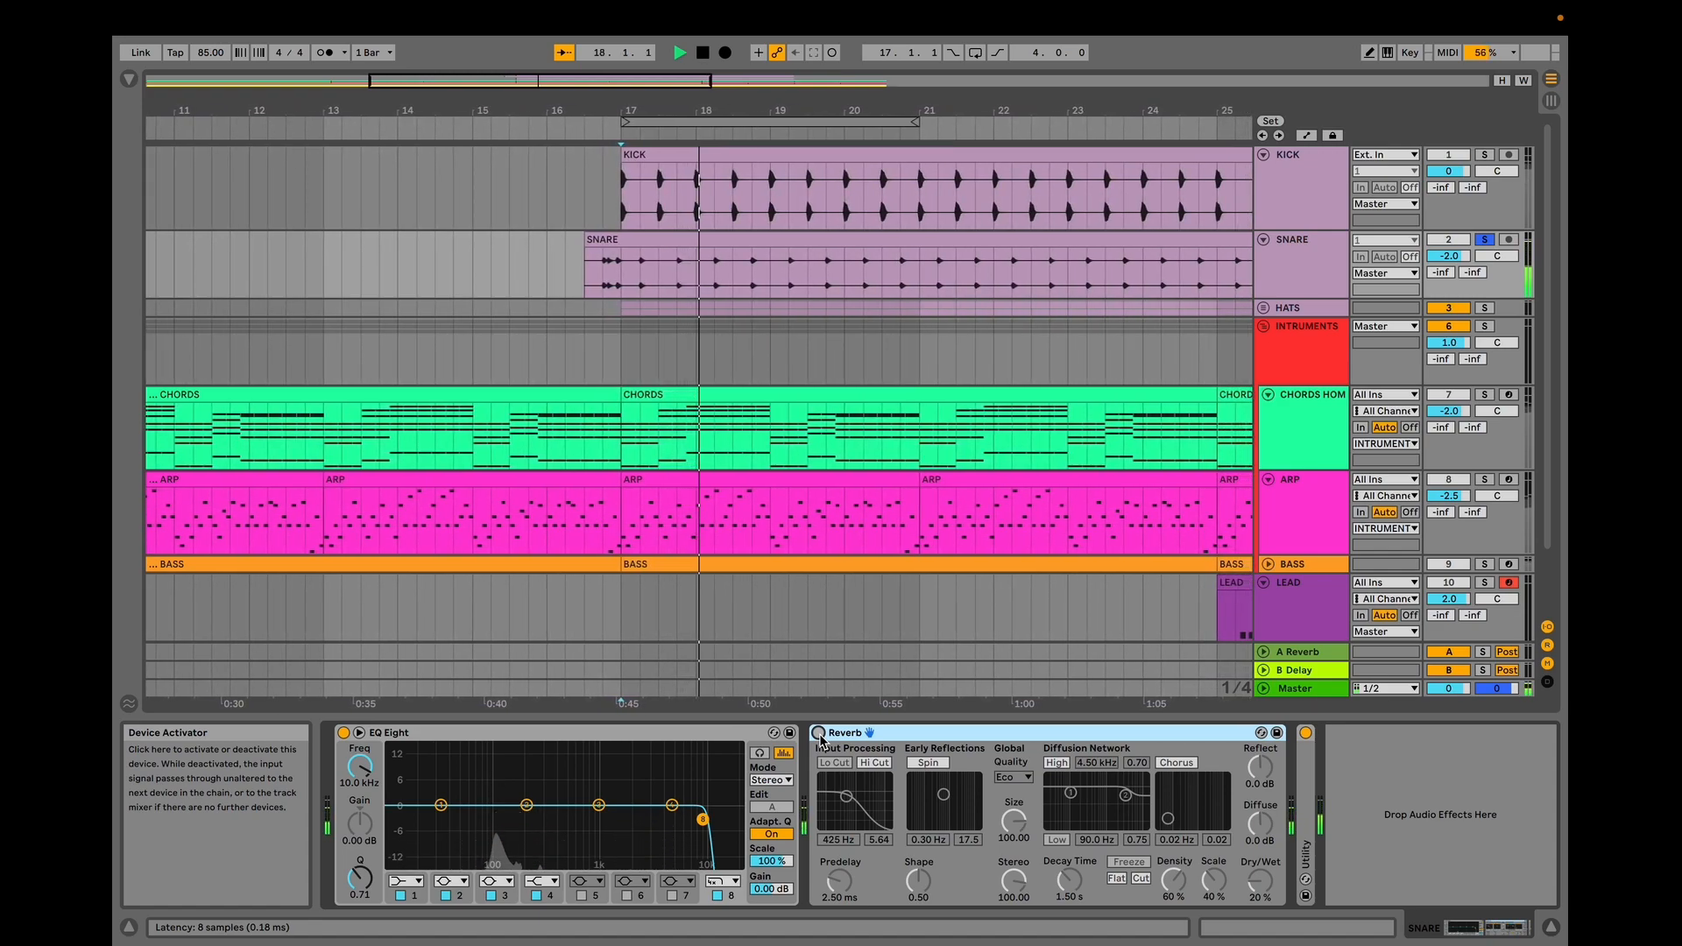
pyautogui.click(819, 734)
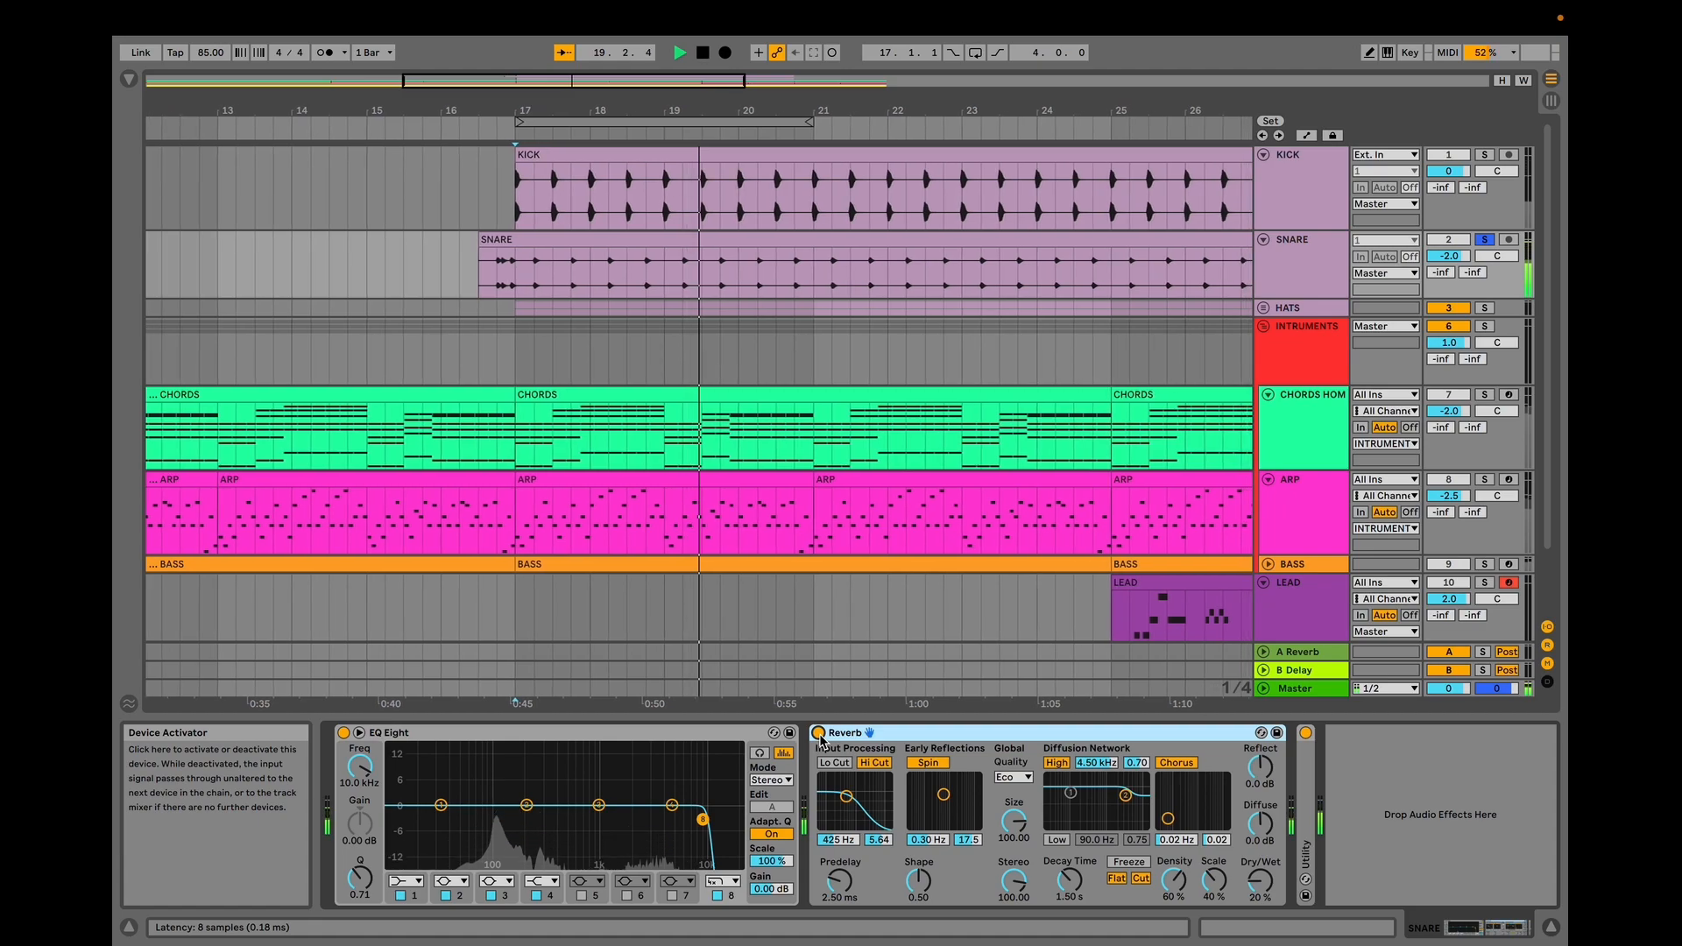
pyautogui.press('space')
# Solo the HATS track, unfold it, play it, and zoom out to the whole arrangement.
pyautogui.click(1484, 308)
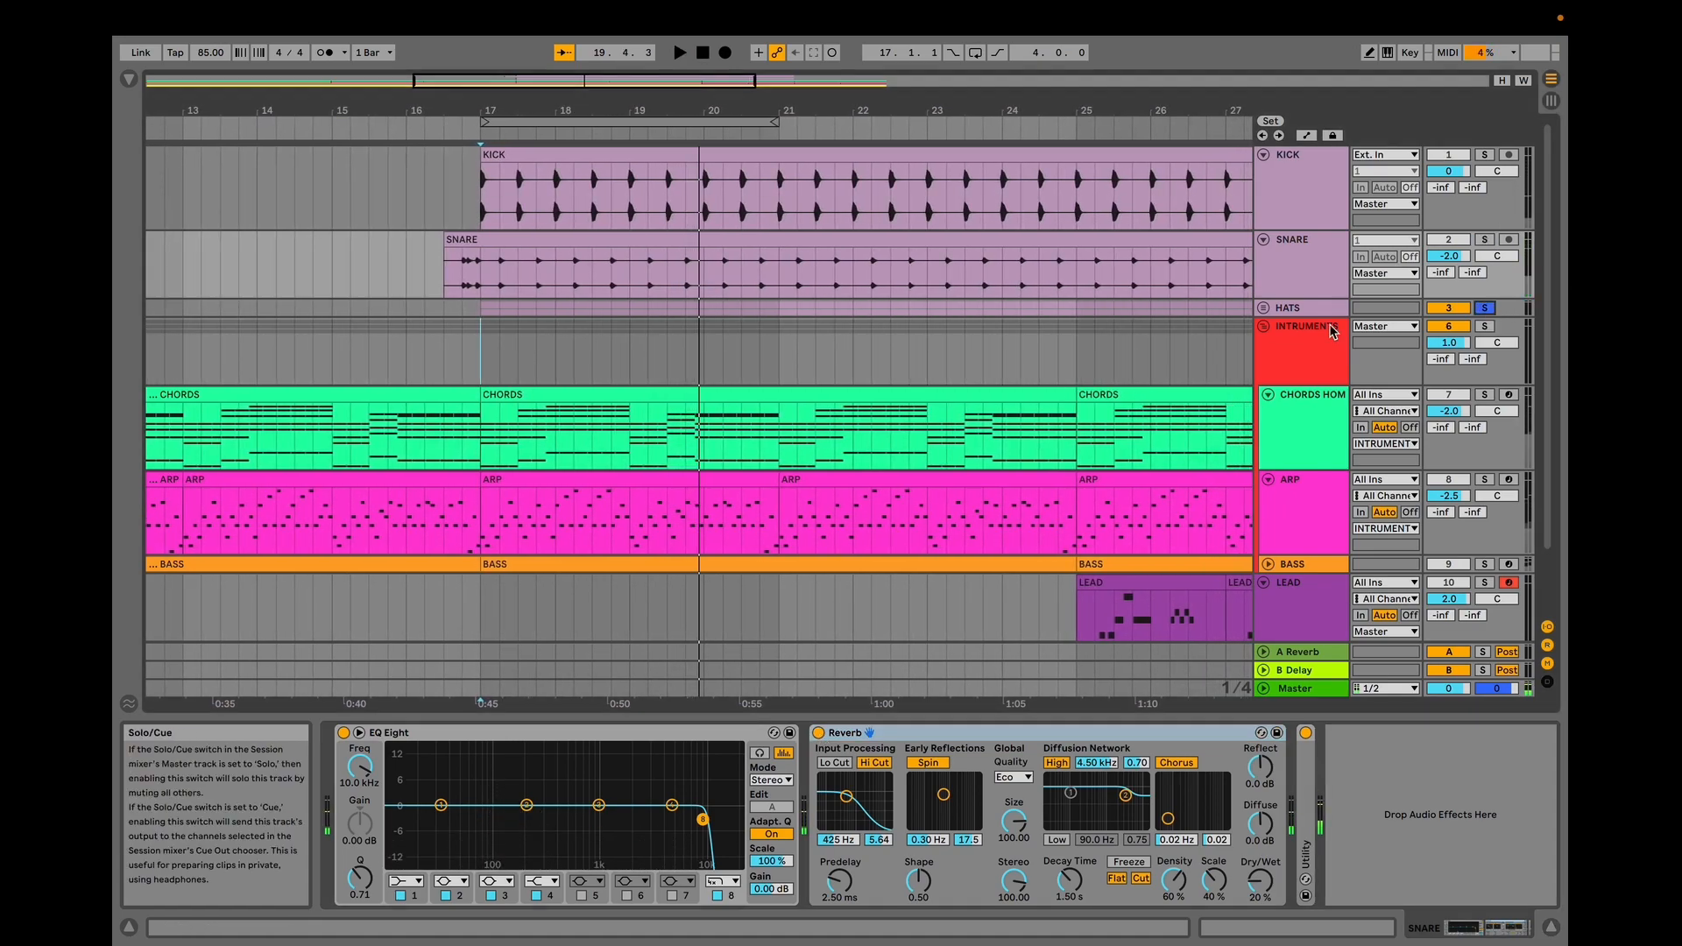
pyautogui.click(1262, 309)
pyautogui.press('space')
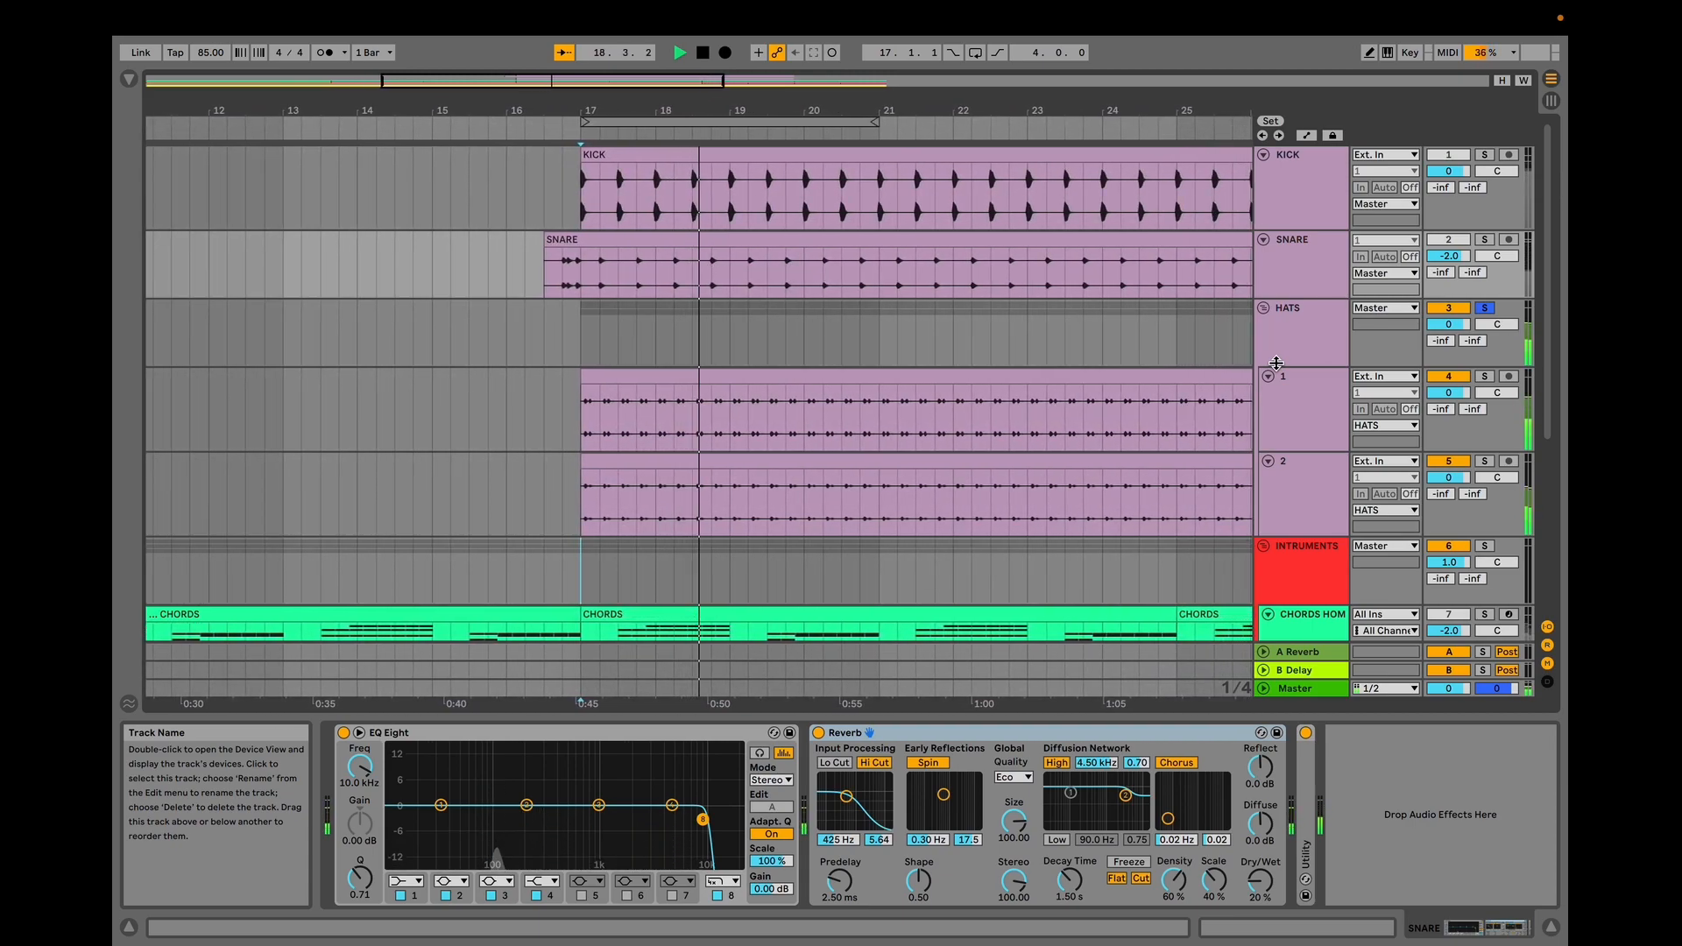
pyautogui.press('space')
pyautogui.press('w')
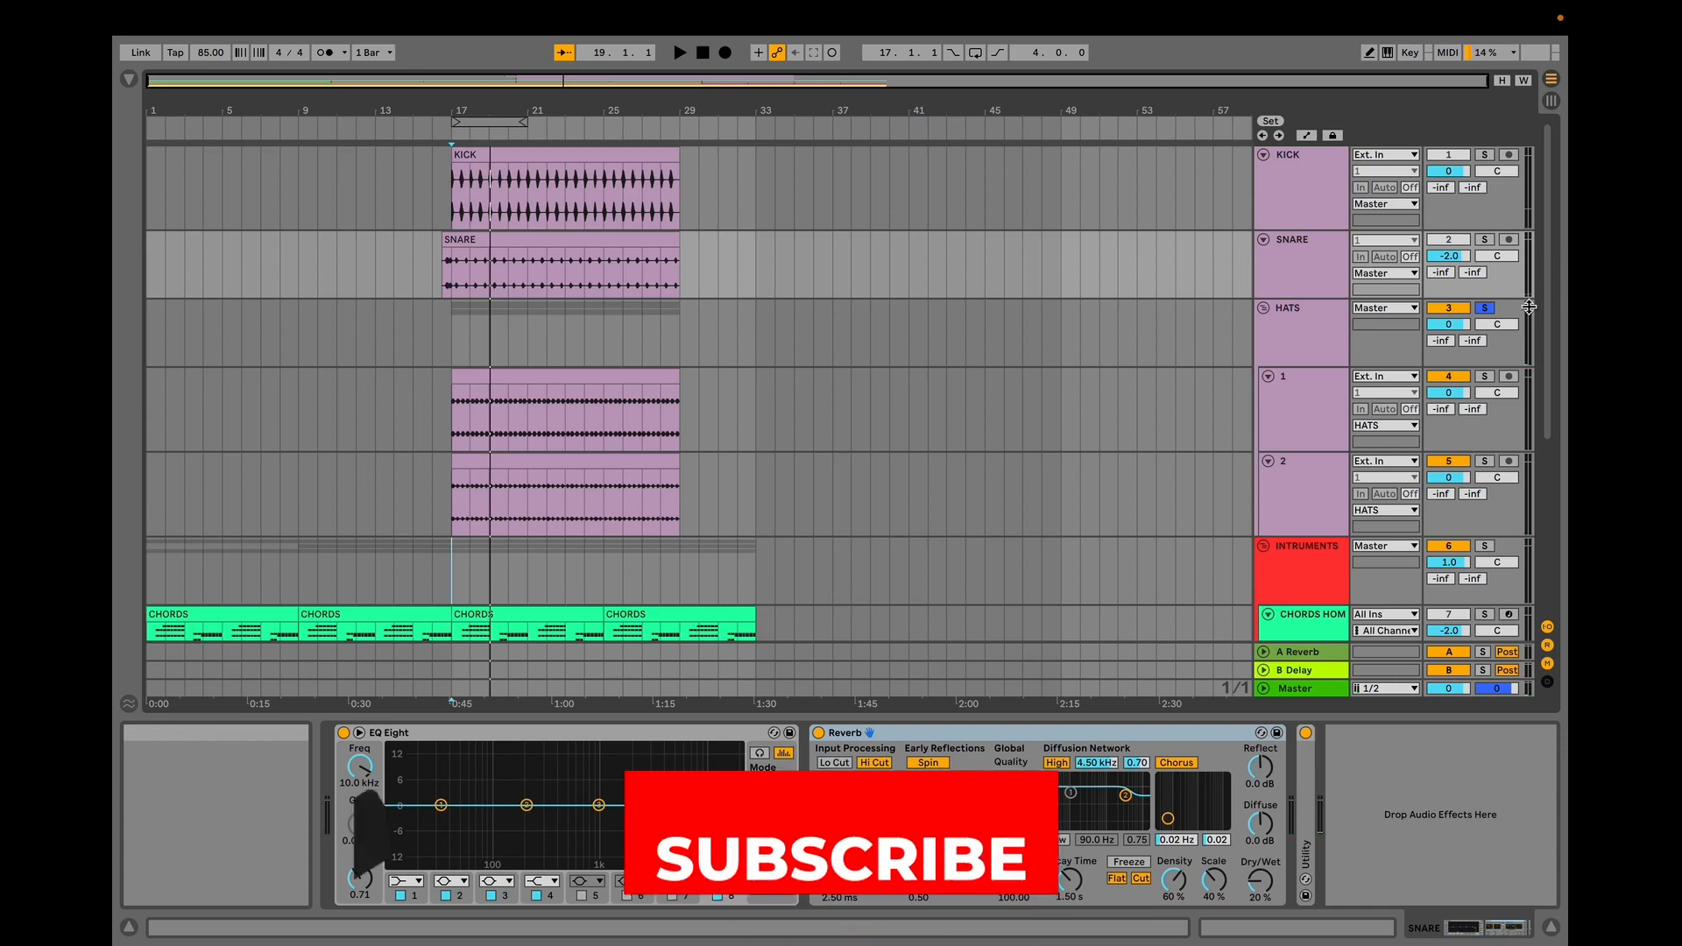
# Fold the HATS, SNARE, INTRUMENTS group, LEAD and KICK tracks to collapse the arrangement.
pyautogui.click(1264, 308)
pyautogui.click(1264, 326)
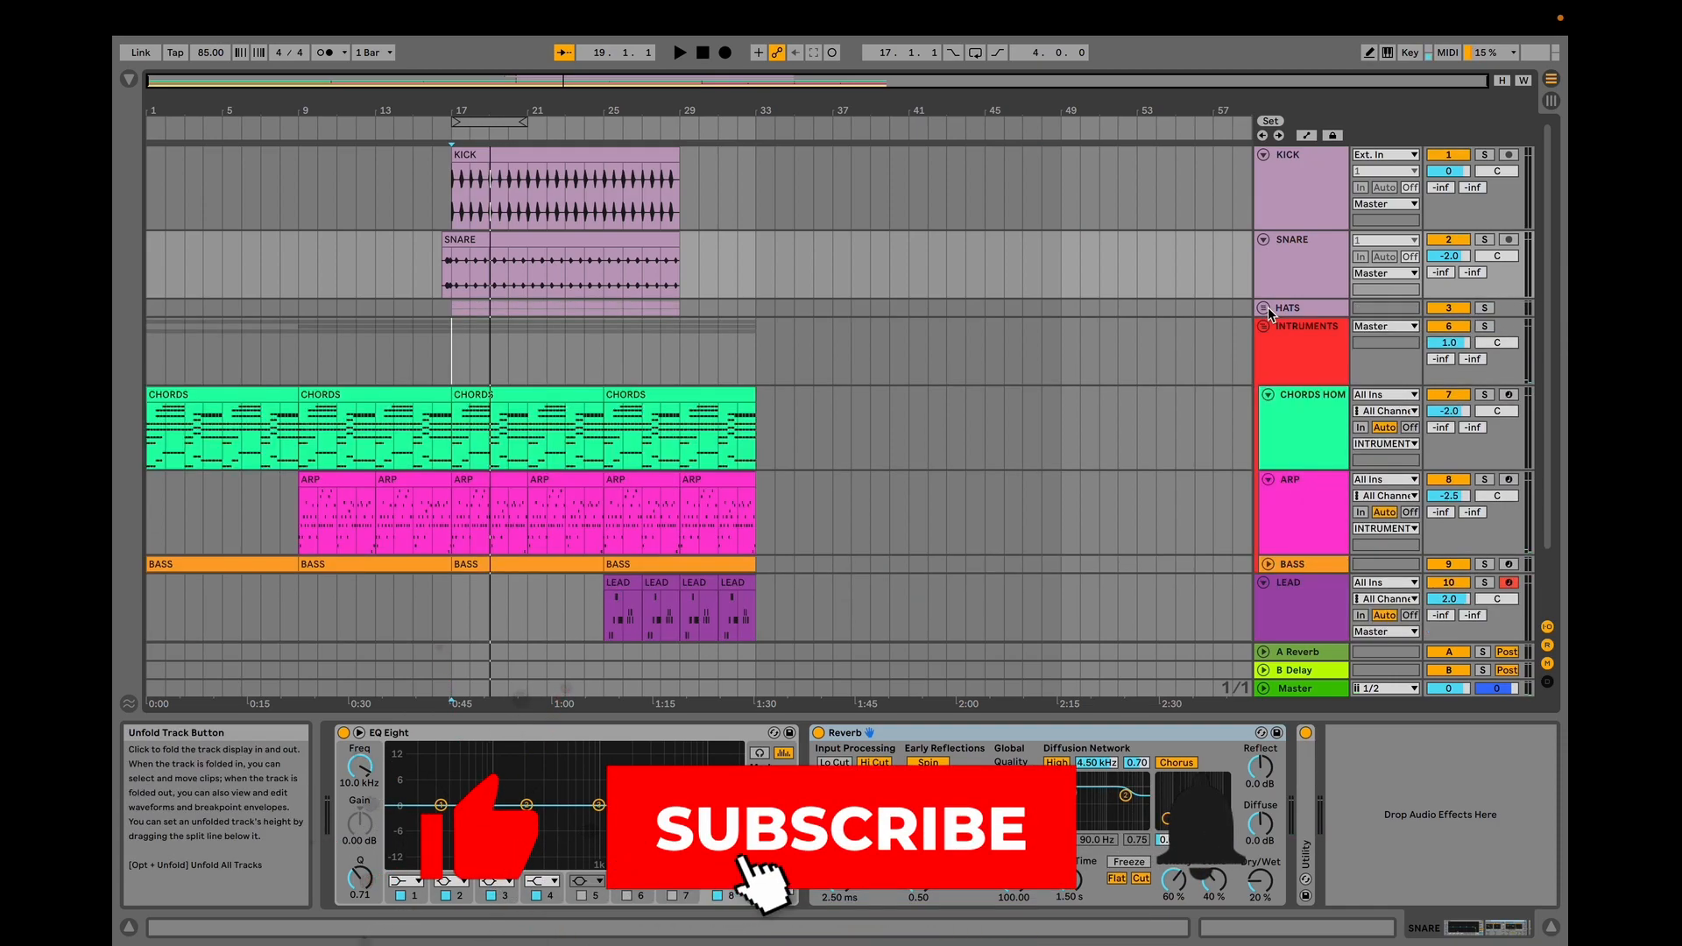
pyautogui.click(1263, 240)
pyautogui.click(1264, 276)
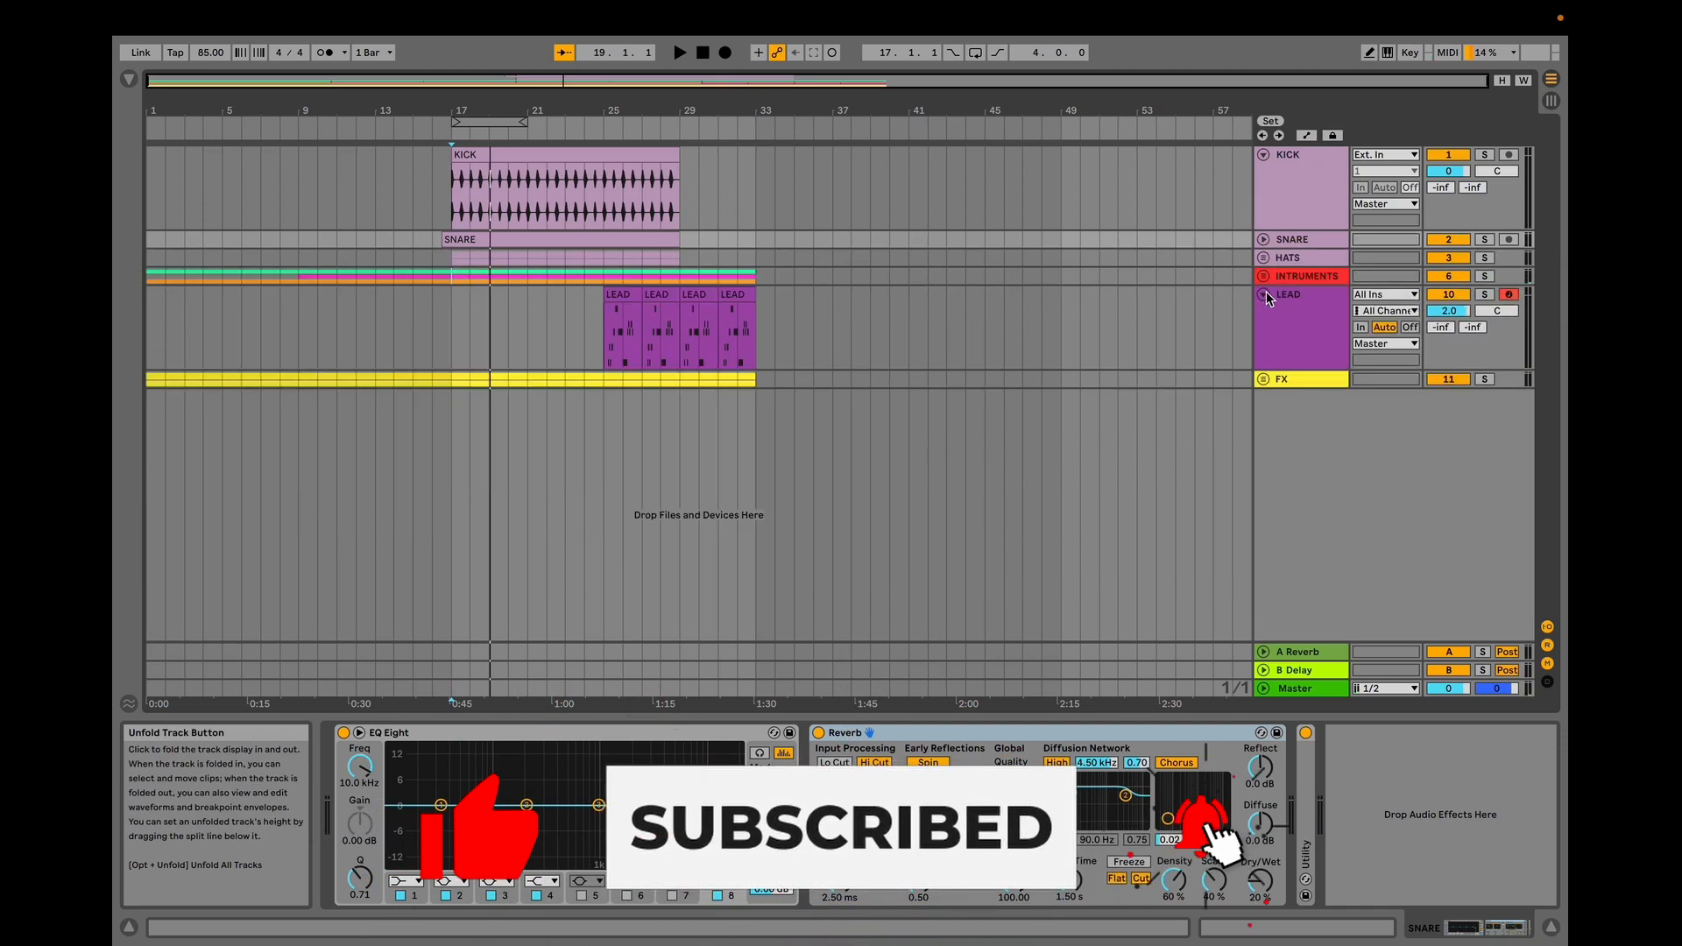
pyautogui.click(1263, 295)
pyautogui.click(1263, 154)
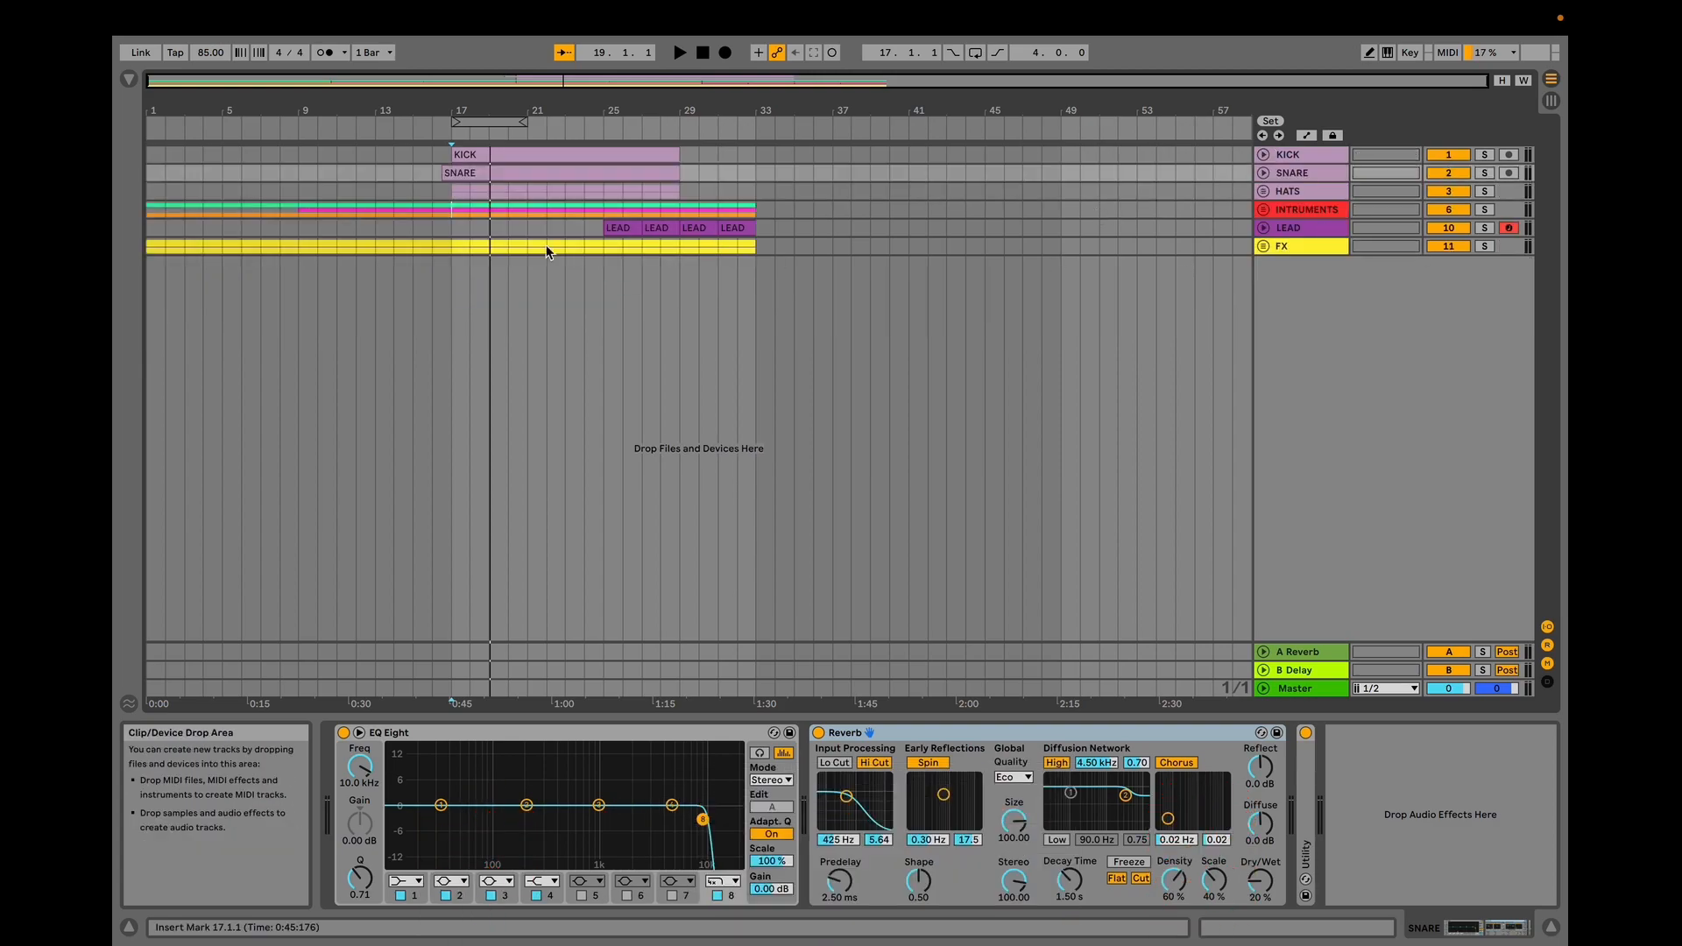
# Set the playback position to the arrangement start and play the full track.
pyautogui.click(150, 276)
pyautogui.press('space')
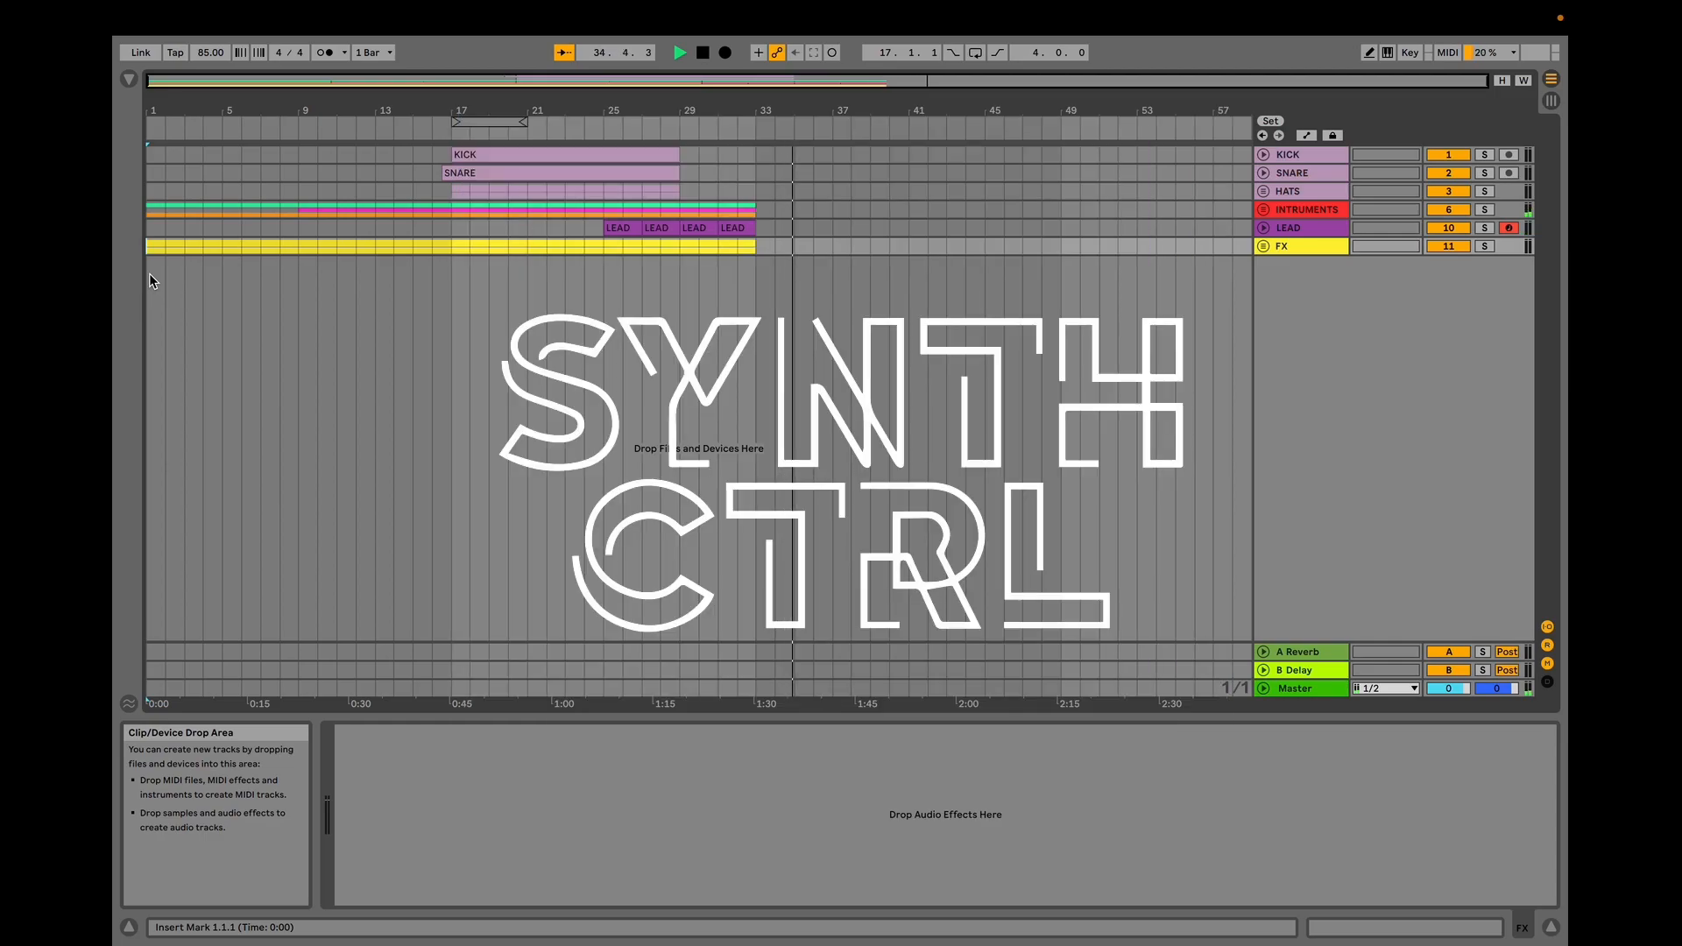
pyautogui.press('space')
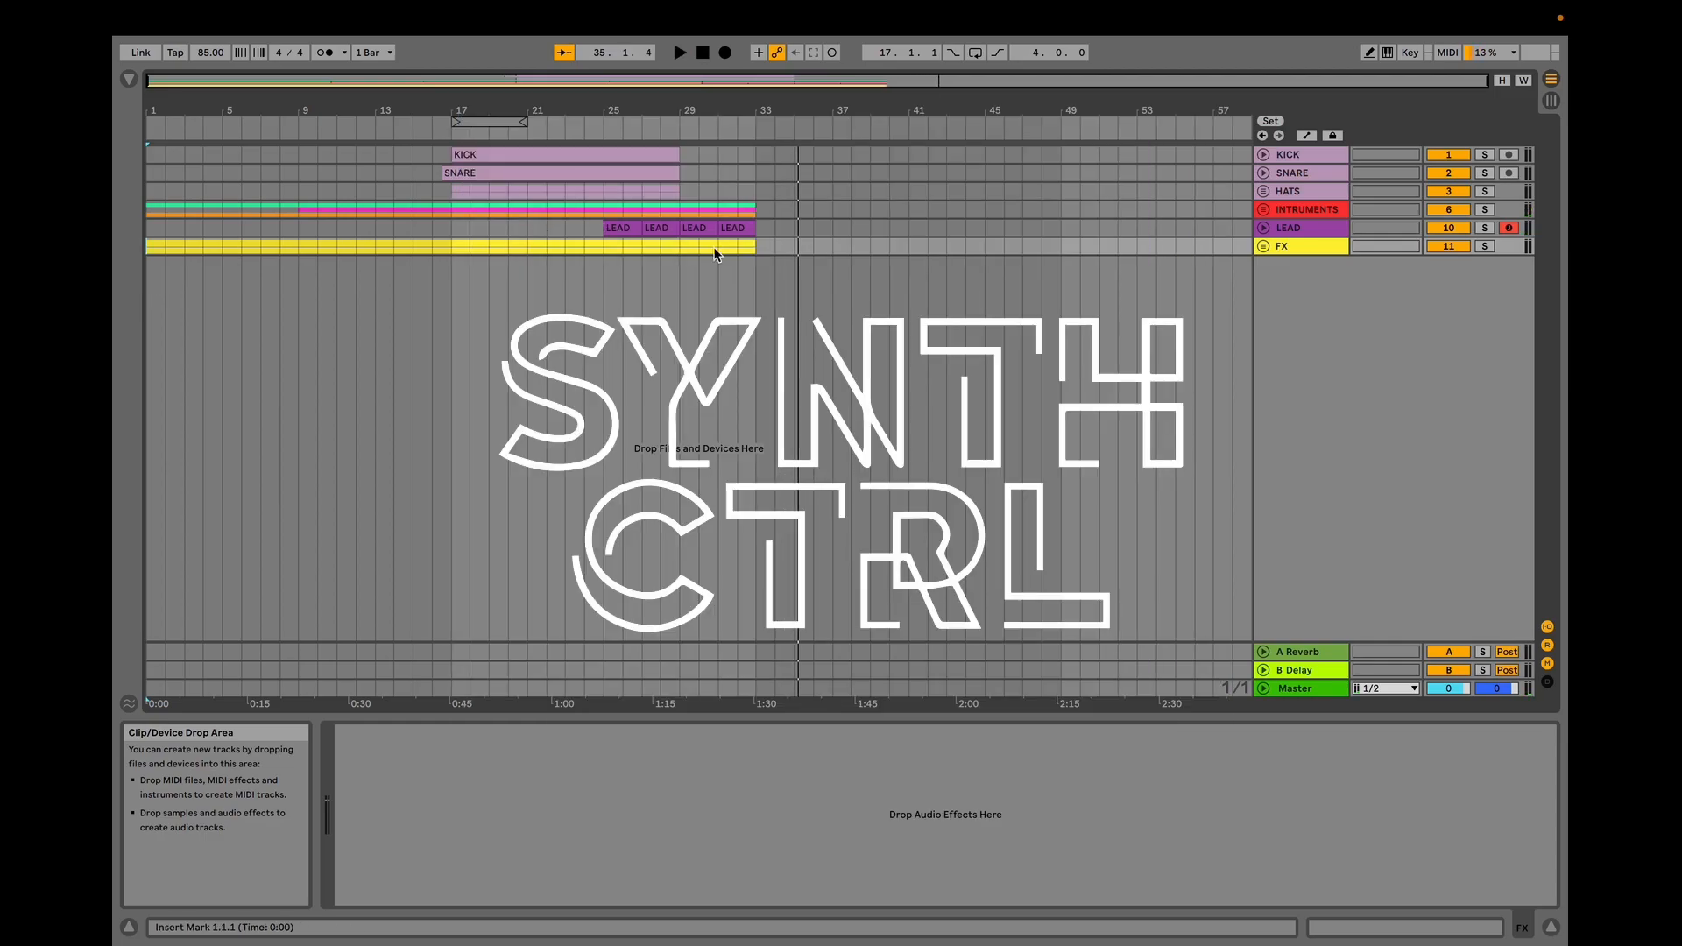
pyautogui.moveTo(1377, 22)
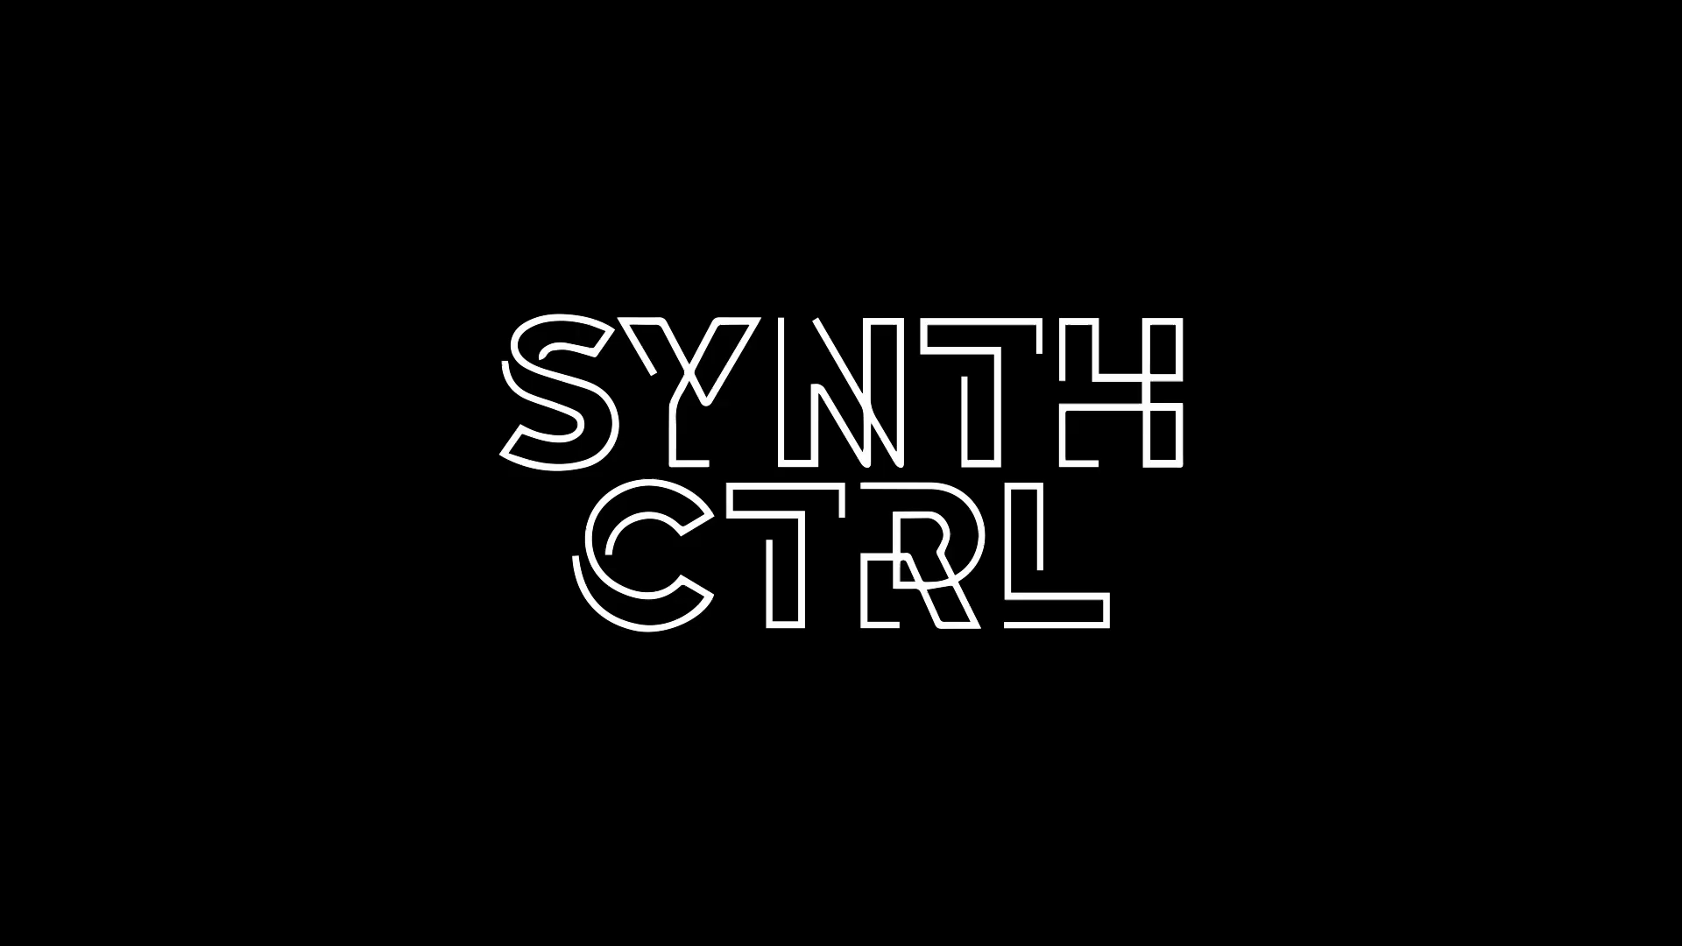